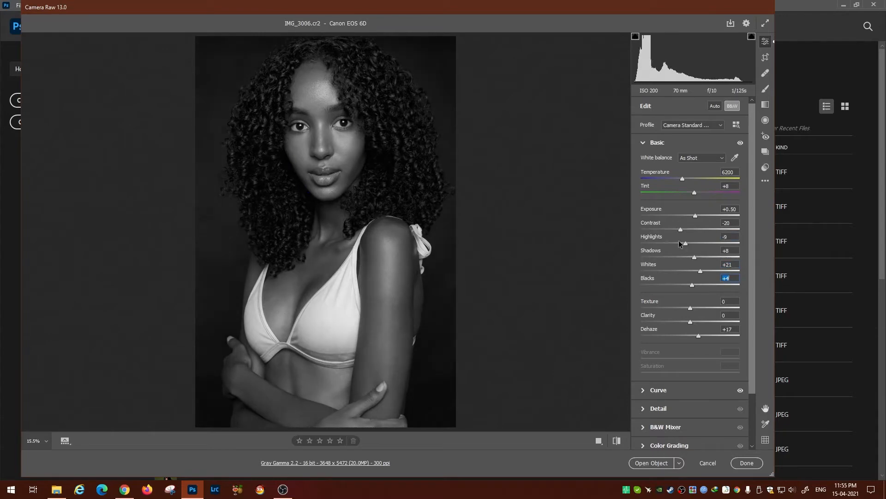
Step: Set Exposure to +0.55, Contrast to -11 and Highlights to -19, and compare the Basic adjustments with the unedited photo
left_click_drag(680, 229, 684, 229)
left_click_drag(696, 215, 696, 216)
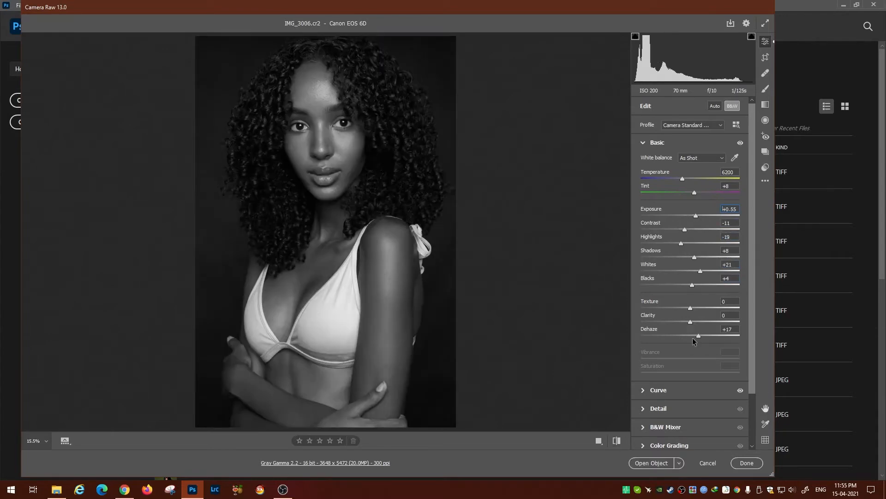
left_click(725, 142)
left_click(740, 143)
Step: Open the raw portrait as an image for retouching and add a new empty layer above the background
left_click(679, 463)
left_click(660, 442)
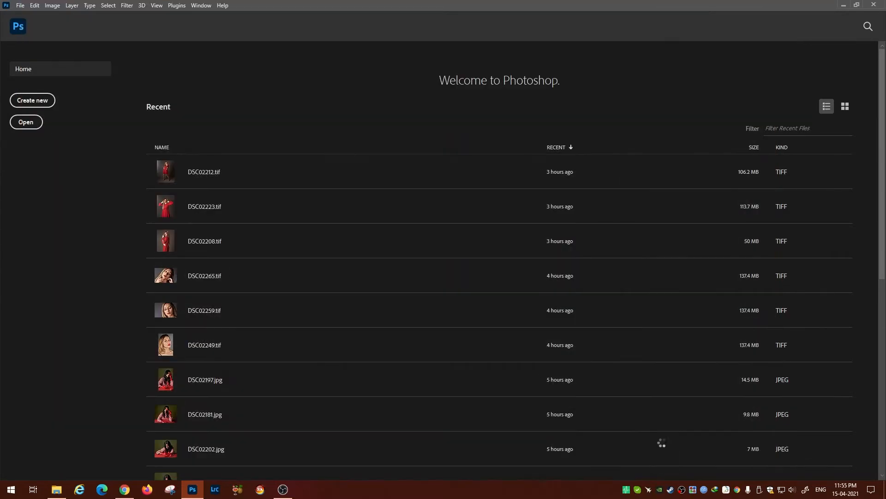
key("ctrl+plus")
key("ctrl+plus")
key("ctrl+plus")
key("ctrl+plus")
left_click_drag(458, 62, 461, 362)
left_click_drag(314, 84, 471, 283)
key("ctrl+shift+alt+n")
Step: Set the Clone Stamp tool to Darken mode and make it sample Current & Below
key("s")
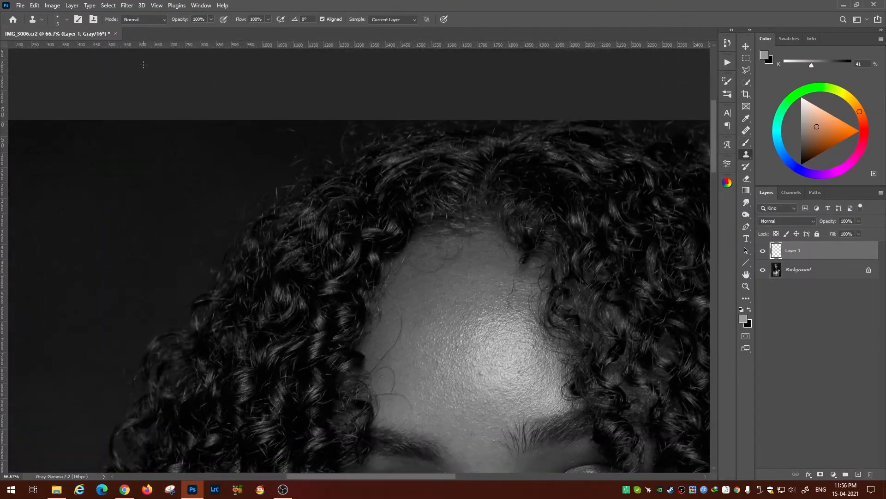
left_click(143, 19)
left_click(136, 54)
left_click(399, 187)
key("Return")
left_click(393, 19)
left_click(390, 32)
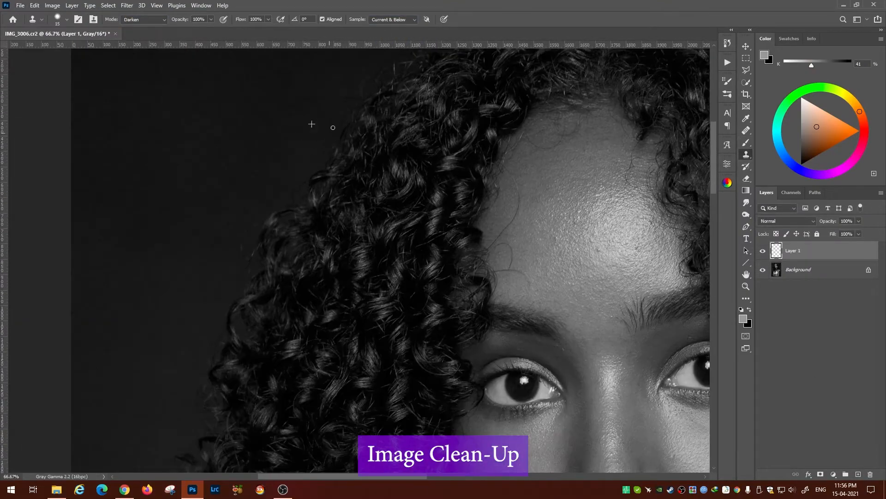
Step: Clone the dark backdrop over the stray hairs along the outer edge of the curls on the image's left side
left_click_drag(333, 128, 293, 220)
left_click(325, 194)
left_click_drag(254, 287, 301, 188)
left_click(301, 167, "alt")
left_click(248, 247)
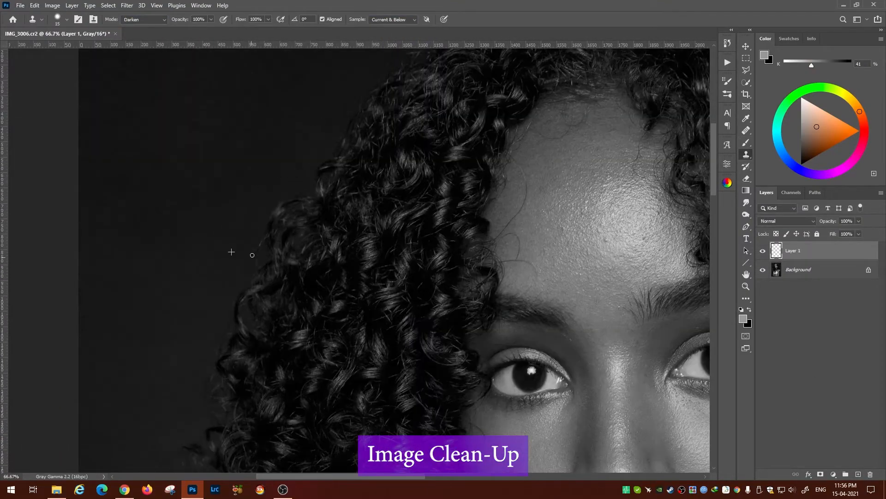
left_click_drag(248, 247, 302, 92)
left_click(287, 152)
left_click_drag(239, 218, 233, 58)
left_click_drag(264, 416, 213, 107)
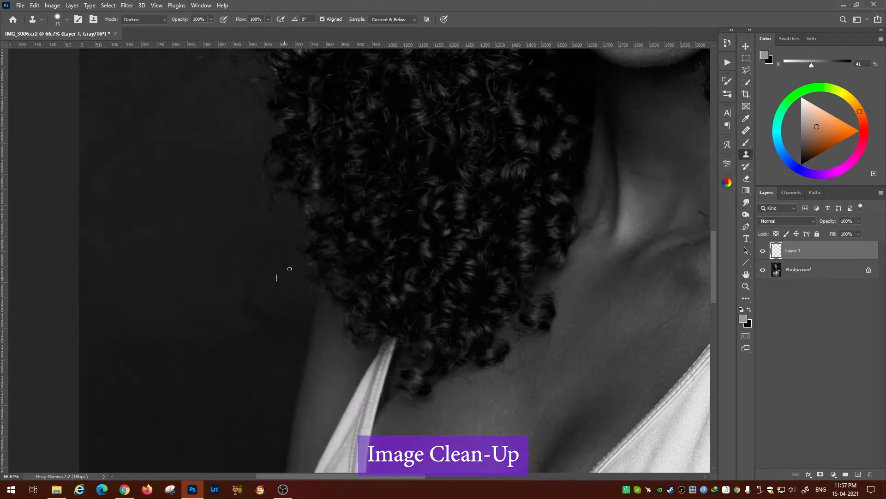
left_click_drag(290, 348, 271, 238)
Step: Switch the Clone Stamp to Lighten mode and clone out dark spots and loose hairs on the chest below the curls
left_click(143, 20)
left_click(138, 114)
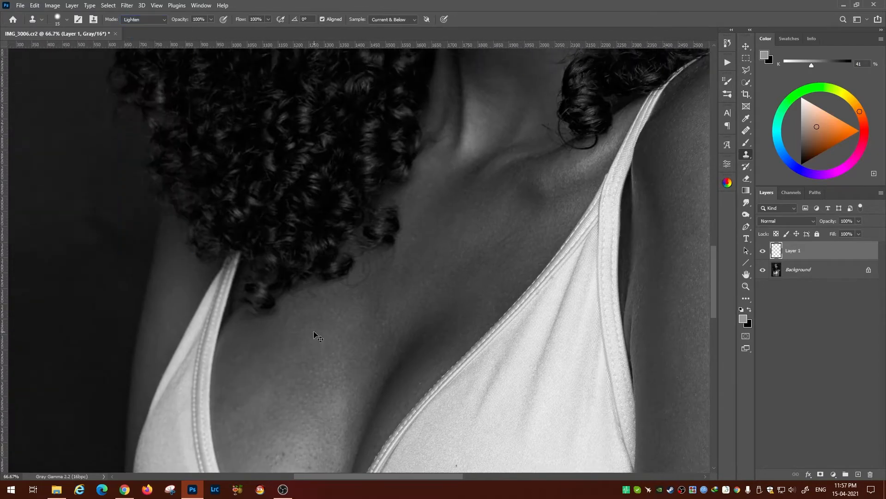
scroll(296, 396, "down", 2)
scroll(301, 406, "down", 3)
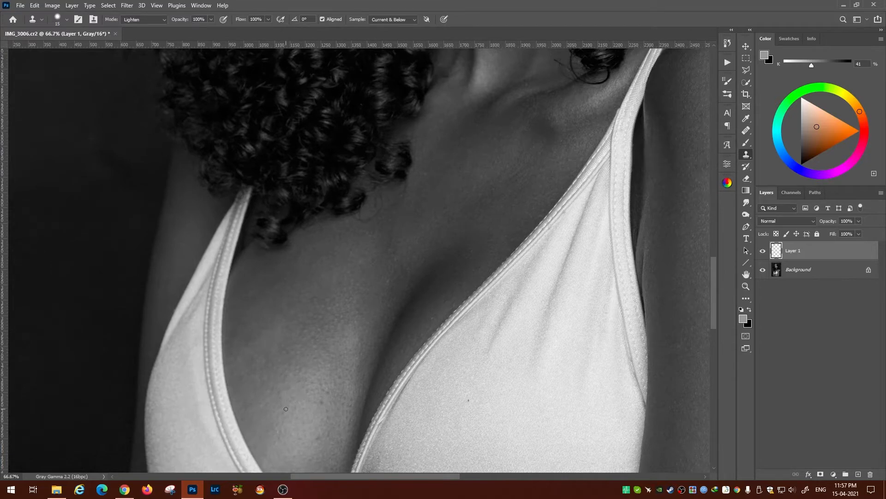
left_click_drag(285, 441, 263, 368)
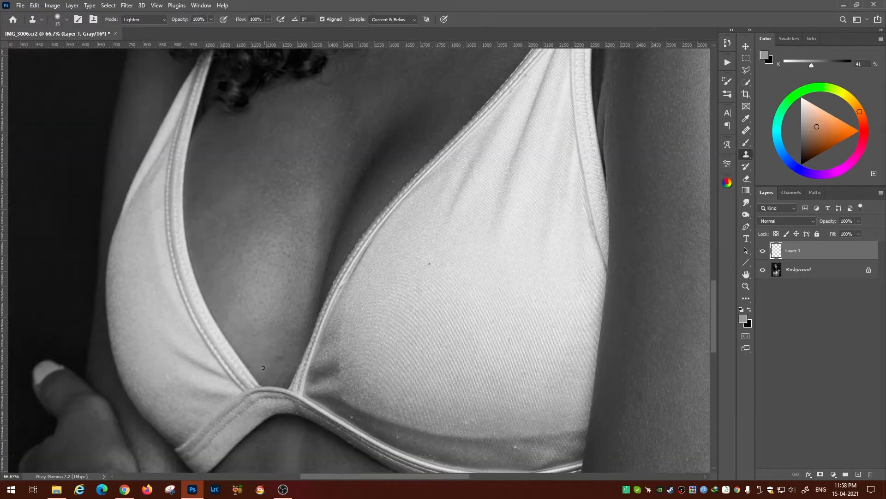
left_click_drag(286, 262, 281, 331)
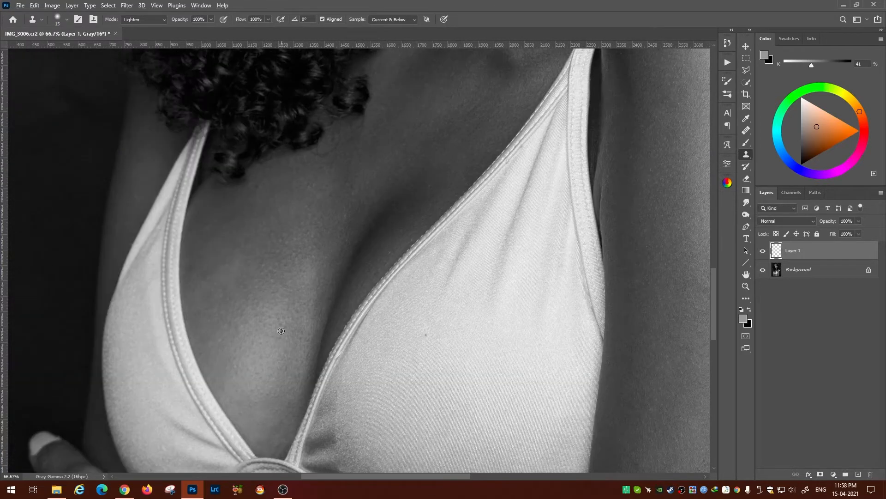
left_click_drag(263, 200, 261, 251)
left_click_drag(345, 256, 296, 266)
key("ctrl+plus")
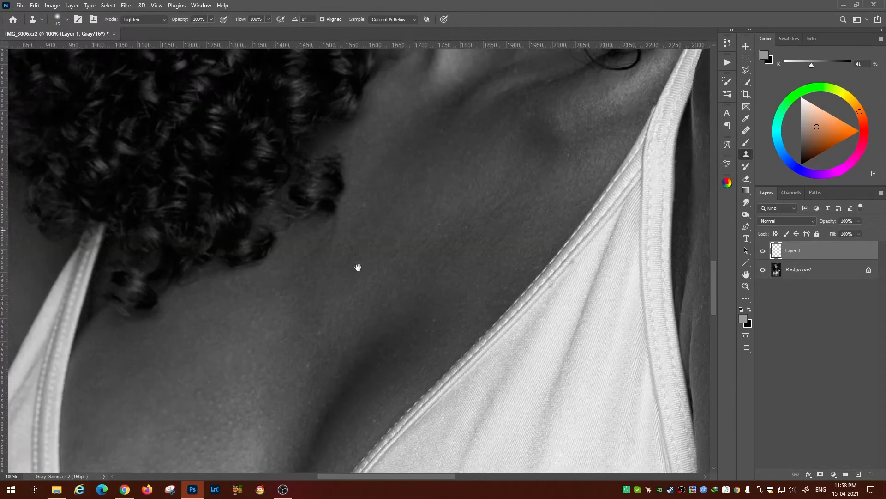
left_click_drag(358, 267, 349, 304)
left_click(296, 280, "alt")
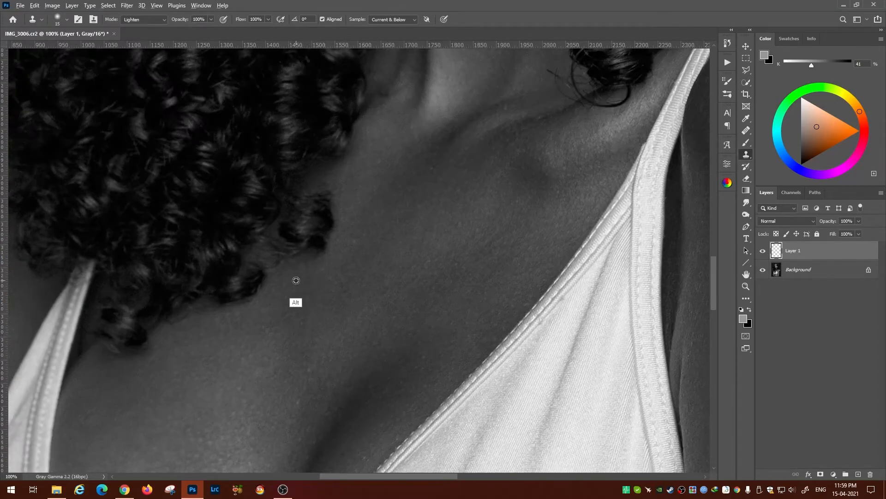
Step: Clone out the stray hairs and marks on the neck and collarbone beside the hanging curl
left_click_drag(478, 262, 389, 222)
left_click_drag(305, 54, 351, 275)
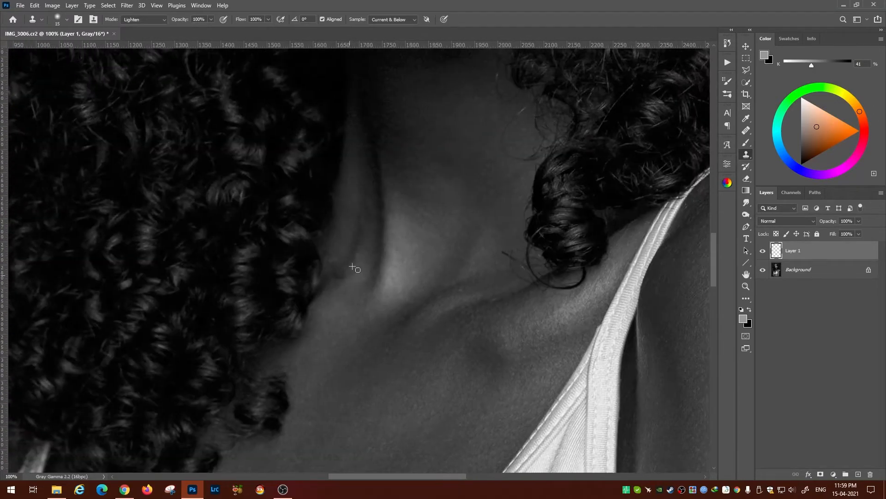
left_click(358, 273, "alt")
mouse_move(343, 352)
left_mouse_down()
mouse_move(347, 218)
mouse_move(165, 383)
left_mouse_up()
left_click(350, 345, "alt")
left_click(364, 320)
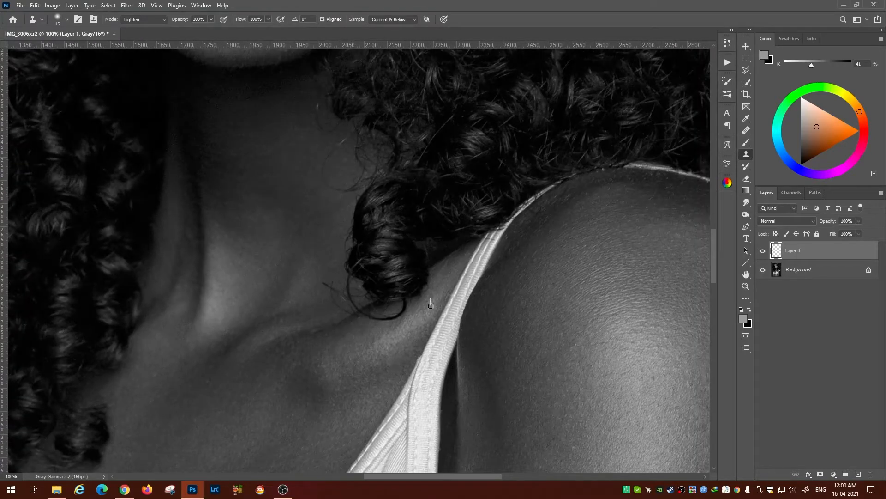
left_click(320, 292, "alt")
left_click_drag(325, 288, 341, 309)
Step: Clone out the lint specks on the shaded lower band of the white top
scroll(333, 282, "up", 3)
scroll(319, 193, "up", 1)
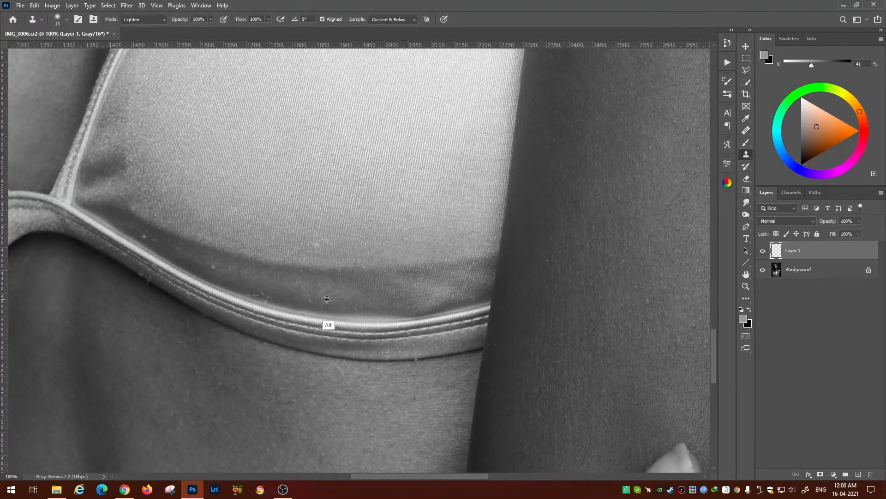
left_click_drag(328, 326, 268, 300)
left_click(275, 308, "alt")
left_click(319, 244)
left_click(149, 243, "alt")
left_click(146, 237)
left_click_drag(166, 129, 302, 216)
left_click_drag(346, 176, 307, 277)
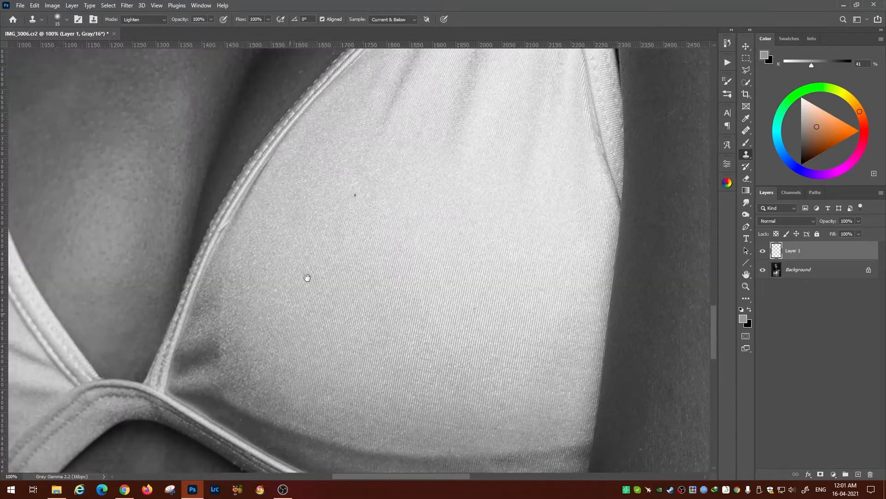
Step: Clone out the remaining specks on the white top's fabric and the blemishes on the abdomen skin
left_click_drag(669, 300, 257, 240)
left_click_drag(455, 69, 408, 212)
left_click_drag(115, 83, 391, 302)
left_click_drag(115, 415, 273, 176)
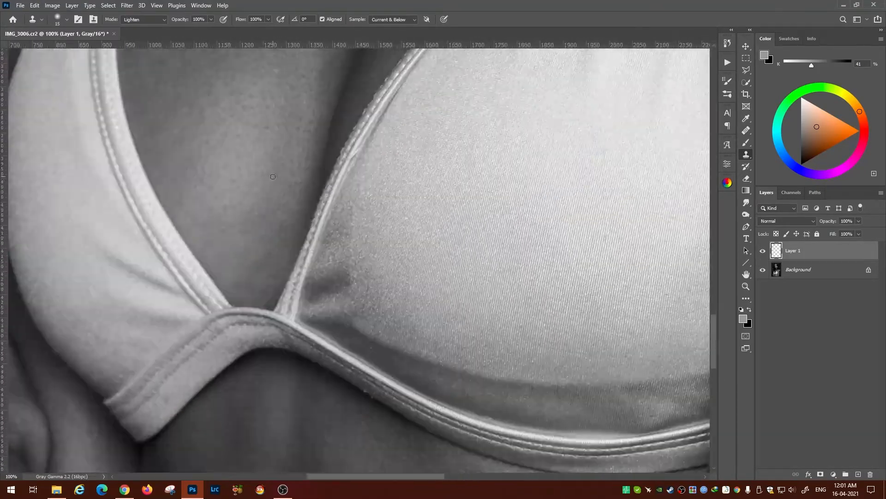
left_click_drag(277, 401, 297, 134)
left_click_drag(642, 452, 387, 282)
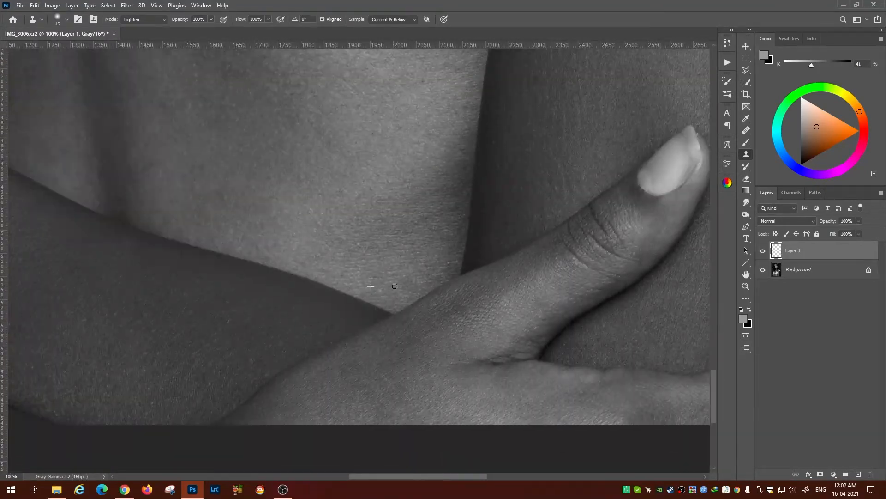
left_click_drag(456, 210, 446, 415)
left_click_drag(95, 62, 418, 217)
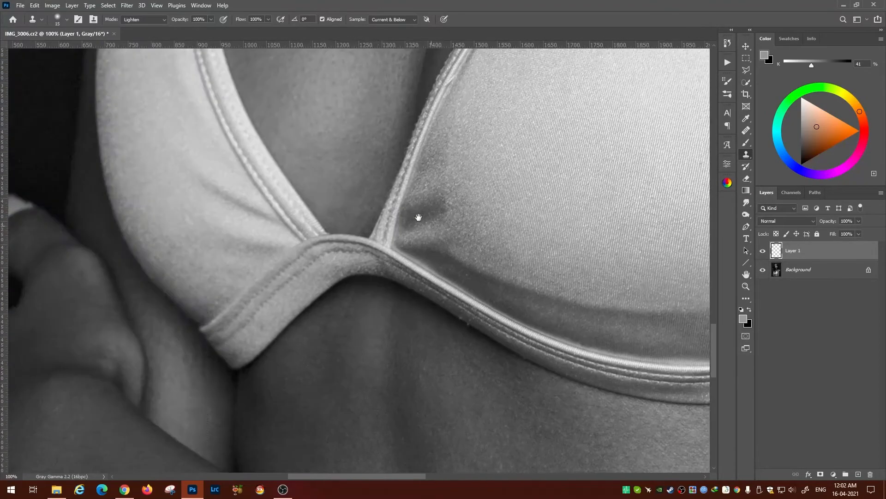
Step: Retouch the remaining small blemishes on the upper chest between the curls and the top's edge
left_click_drag(473, 65, 335, 457)
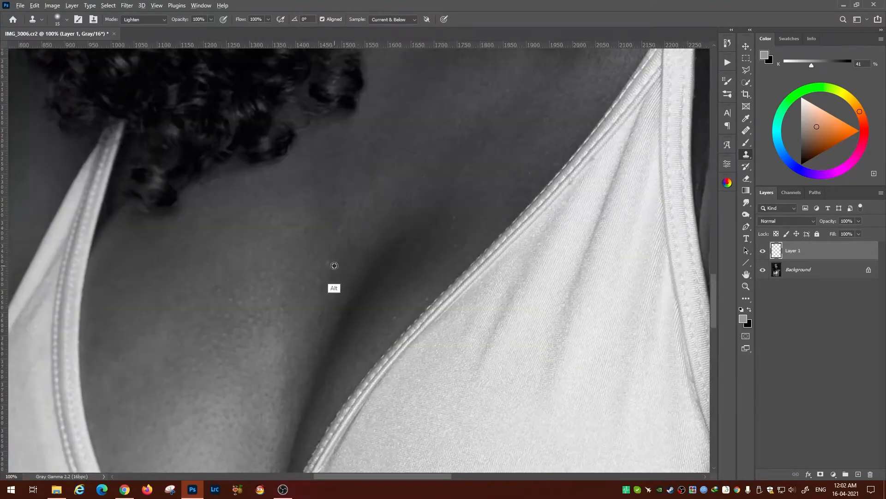
left_click_drag(337, 232, 339, 279)
scroll(386, 311, "up", 5)
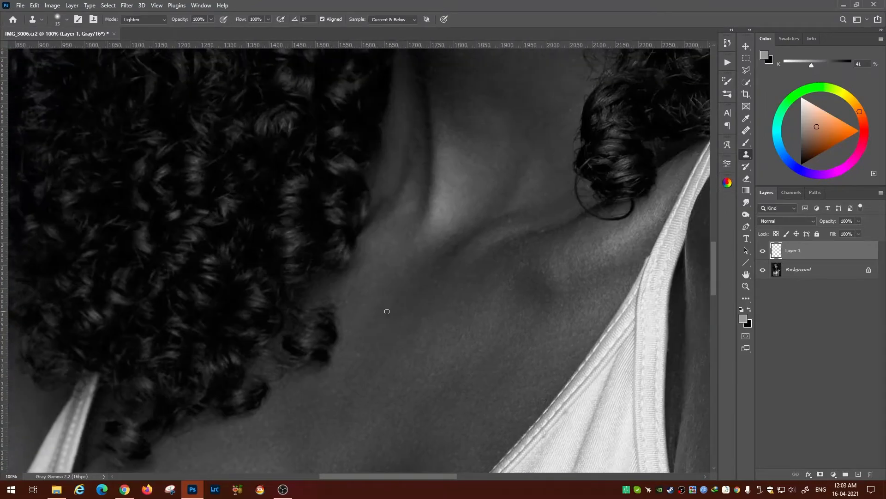
Step: Zoom in to 200% on the chin and clone clean skin over the small blemishes below its highlight
scroll(406, 277, "right", 3)
scroll(417, 306, "up", 5)
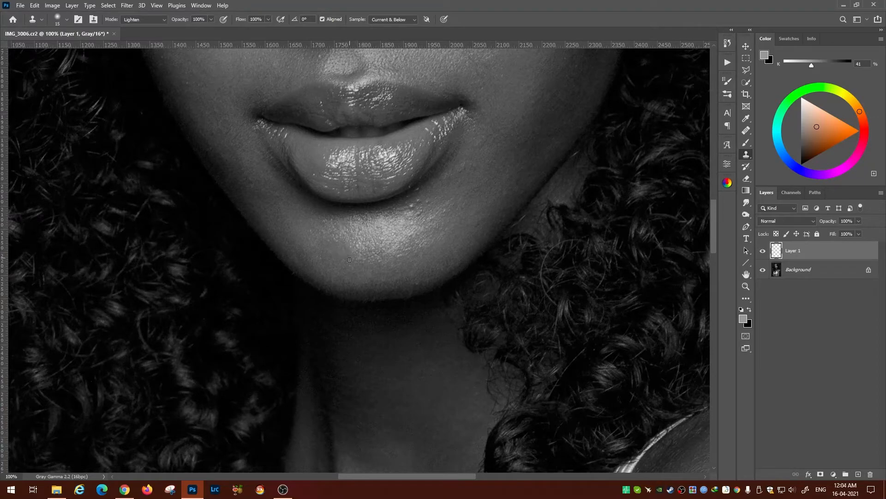
scroll(351, 277, "up", 1)
scroll(351, 277, "right", 1)
key("alt")
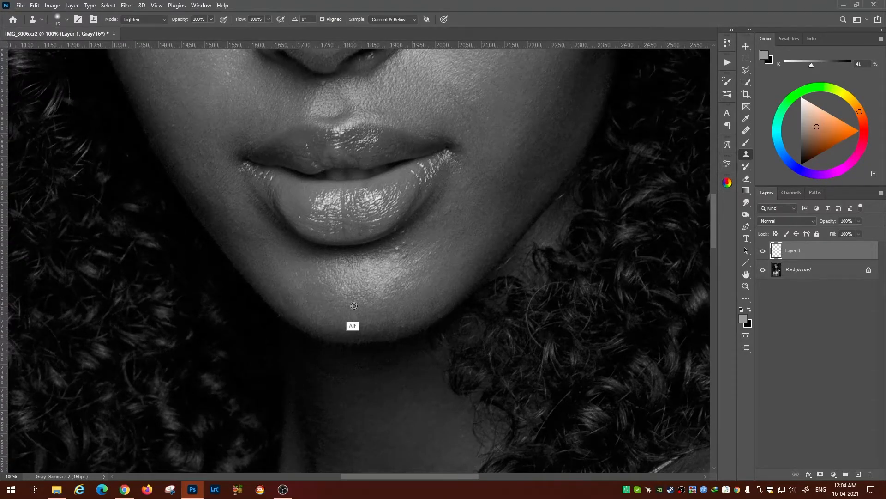
scroll(355, 305, "right", 1)
scroll(380, 301, "up", 1)
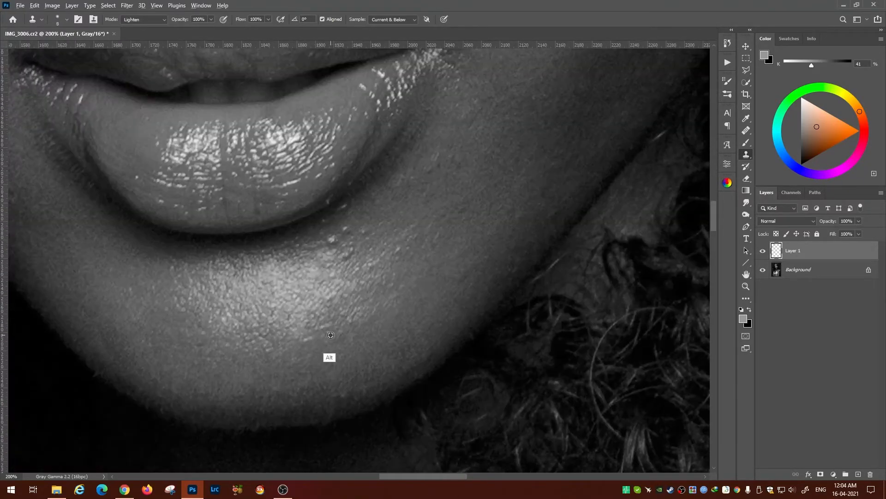
left_click(331, 335, "alt")
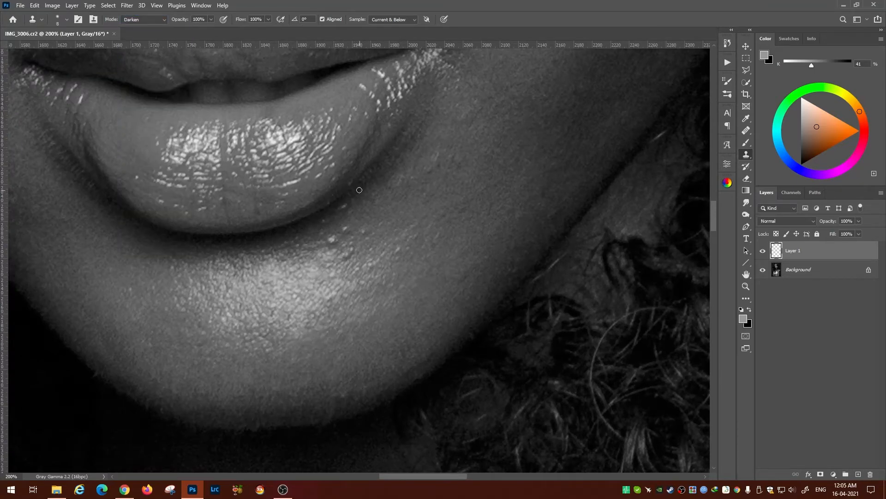
Step: Use the Clone Stamp in Darken mode with a smaller brush to clean up bright hairs along the jawline and chin edge
key("ctrl")
key("bracketleft")
key("4")
left_click_drag(648, 152, 619, 185)
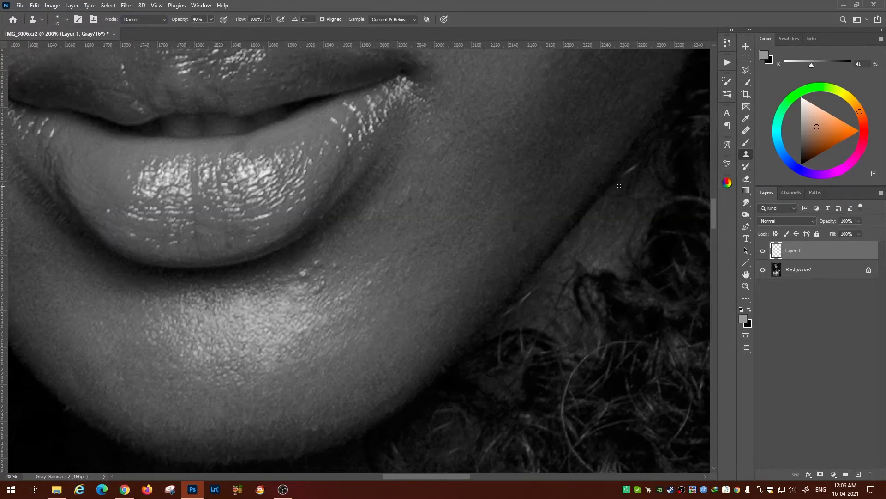
left_click_drag(452, 354, 545, 234)
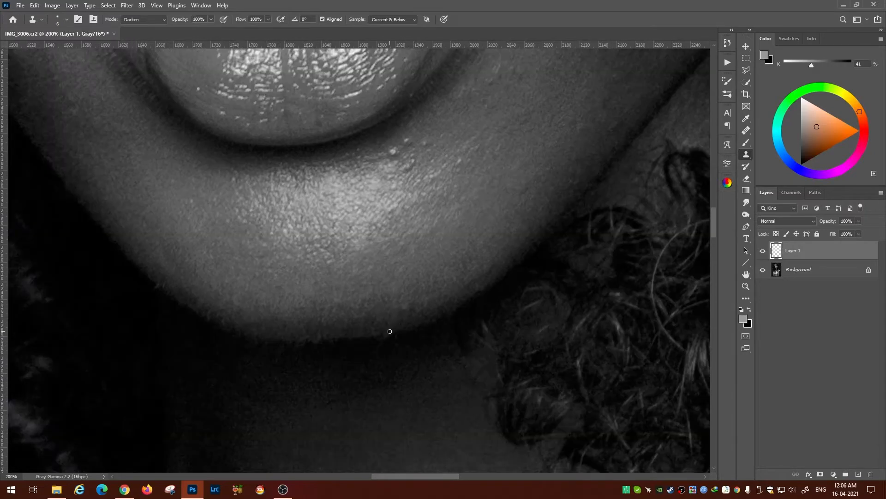
left_click_drag(431, 331, 489, 373)
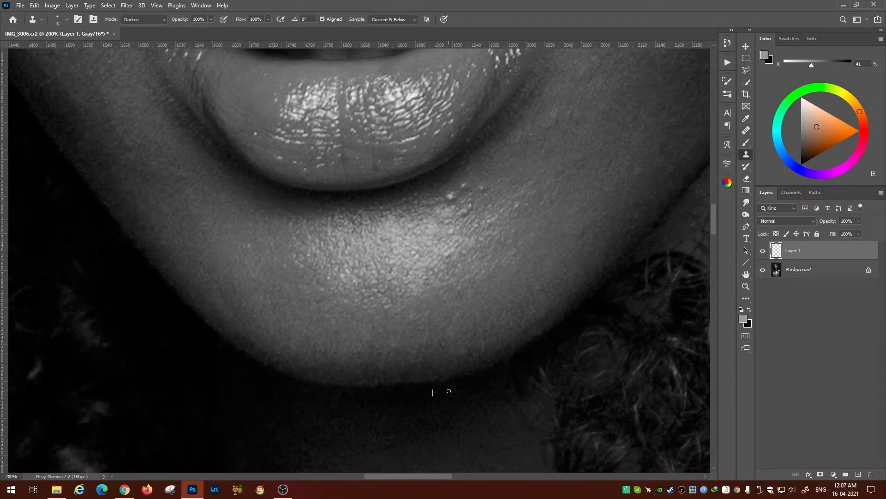
Step: Clone skin texture in Darken mode over the bright spots beneath the lower lip and in the chin highlight
left_click_drag(445, 208, 379, 252)
left_click_drag(299, 107, 282, 155)
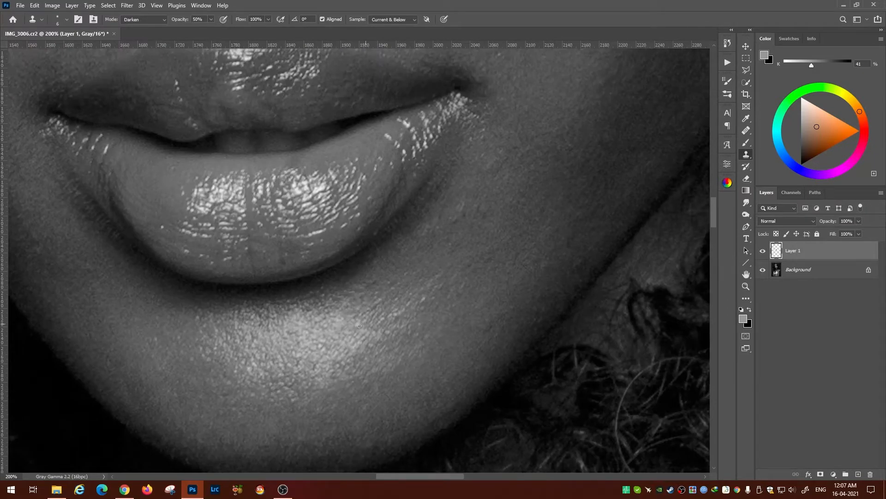
left_click(310, 345, "alt")
left_click(300, 372, "alt")
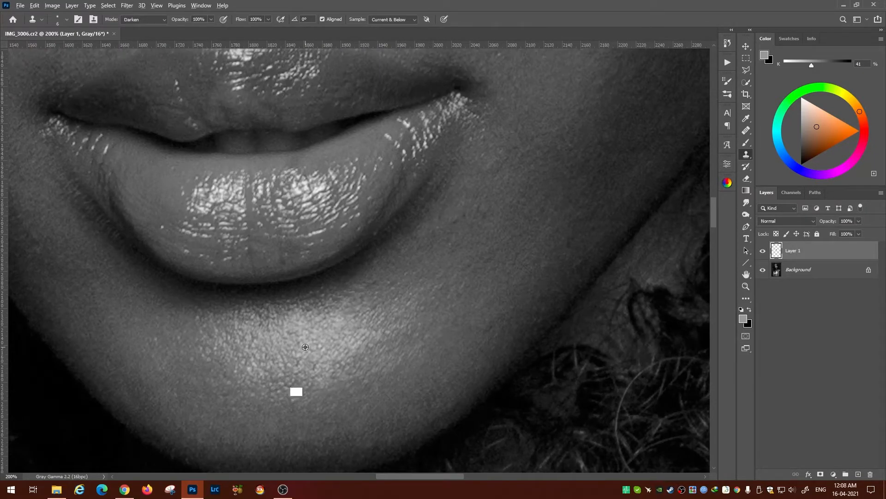
left_click(302, 360)
left_click(315, 365, "alt")
Step: Switch the Clone Stamp to Lighten mode at 40% opacity and even out the dark gaps in the chin highlight
key("shift+alt+g")
key("0")
left_click(317, 313)
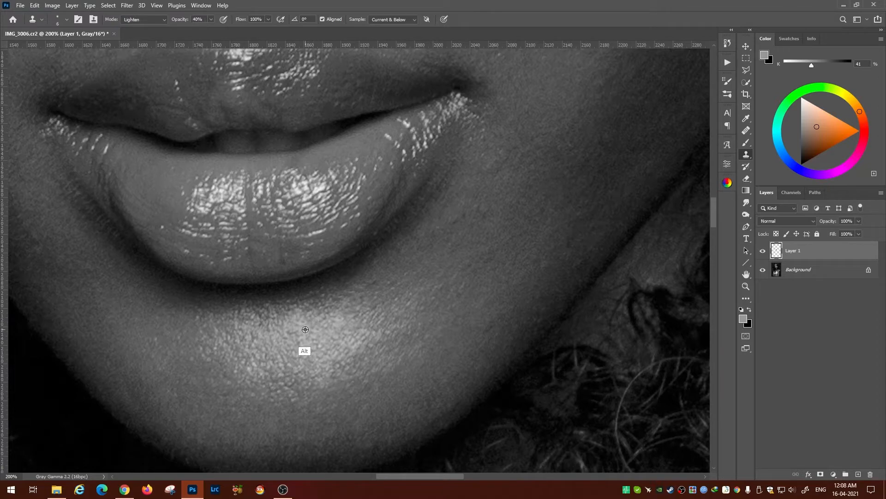
left_click(305, 330, "alt")
mouse_move(308, 311)
left_mouse_down()
mouse_move(317, 304)
mouse_move(311, 344)
mouse_move(284, 315)
mouse_move(343, 341)
mouse_move(241, 442)
left_mouse_up()
left_click(278, 337, "alt")
left_click(348, 283, "alt")
key("0")
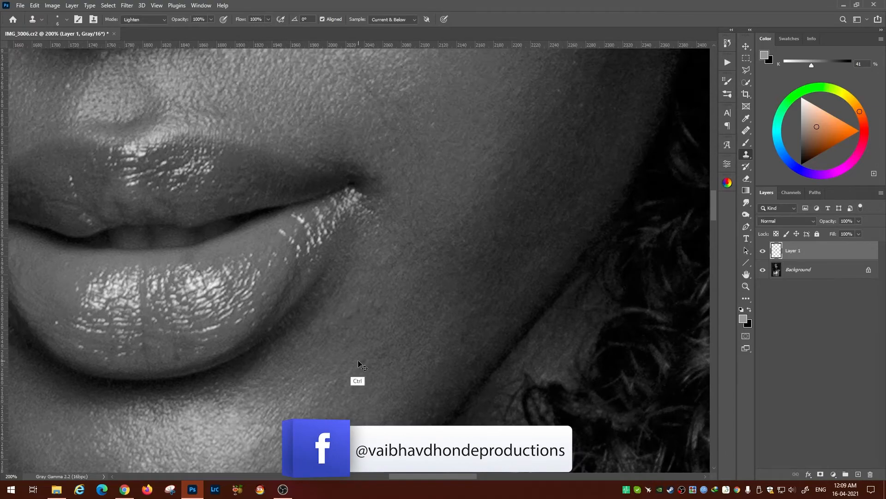
Step: Clone out the small skin blemishes around the mouth corner and lower cheek in Lighten mode at 100% opacity
left_click_drag(339, 395, 362, 319)
left_click_drag(406, 286, 366, 332)
left_click(366, 333, "alt")
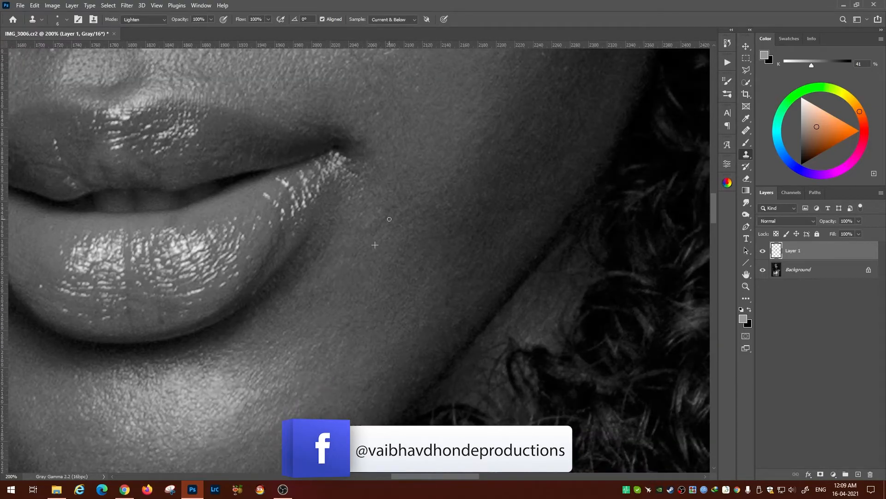
left_click_drag(376, 238, 337, 308)
left_click_drag(422, 406, 385, 338)
left_click(385, 337, "alt")
left_click_drag(374, 236, 373, 415)
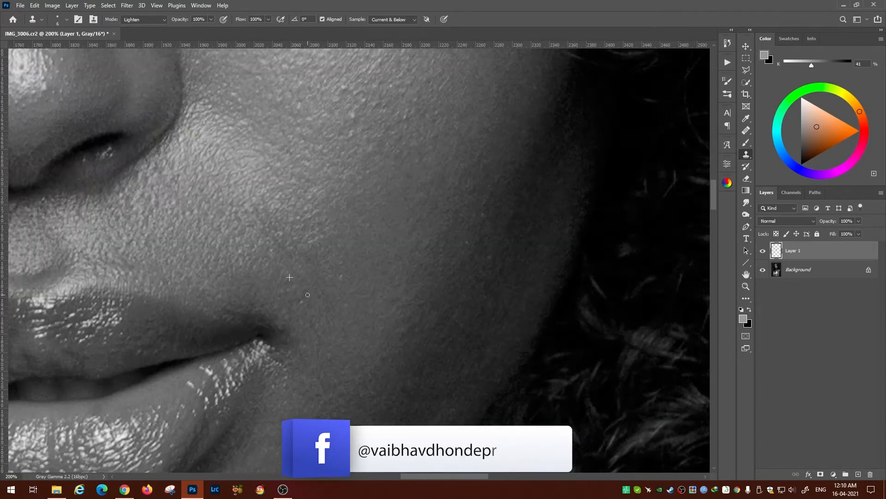
Step: Clone out the small dark spots on the cheek beside the nose in Lighten mode
left_click(259, 227)
left_click_drag(324, 152, 337, 236)
left_click(365, 194, "alt")
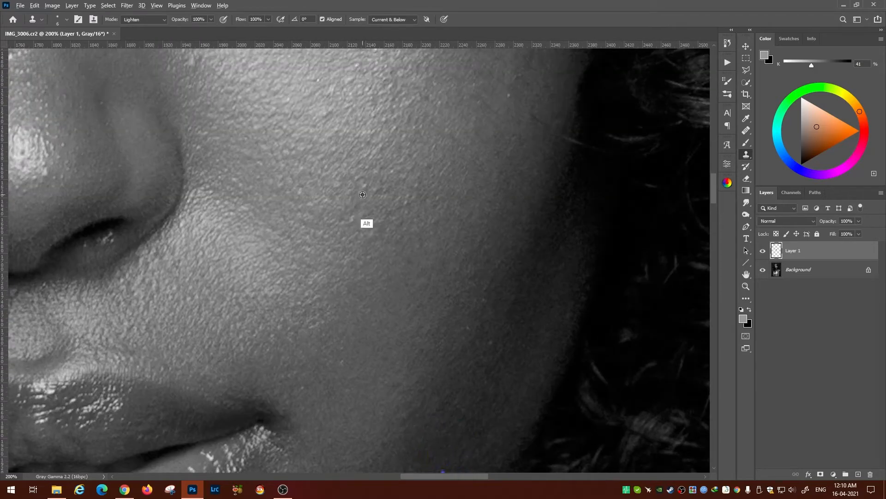
left_click_drag(395, 69, 343, 230)
left_click_drag(425, 297, 409, 393)
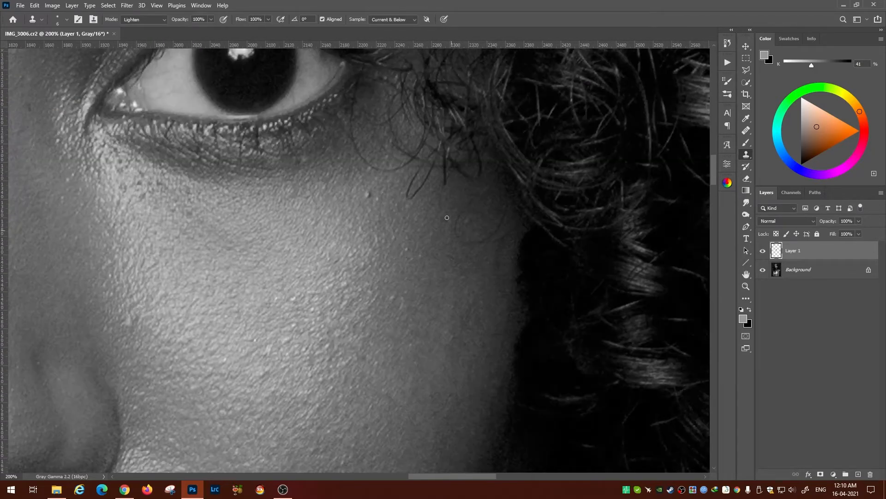
Step: Clone skin texture over the faint curled hair and the small blemish on the outer cheek beneath the eye
left_click(470, 274, "alt")
left_click(493, 216, "alt")
left_click(497, 209, "alt")
left_click(363, 204, "alt")
left_click(368, 195)
left_click_drag(301, 163, 421, 166)
left_click_drag(413, 197, 420, 159)
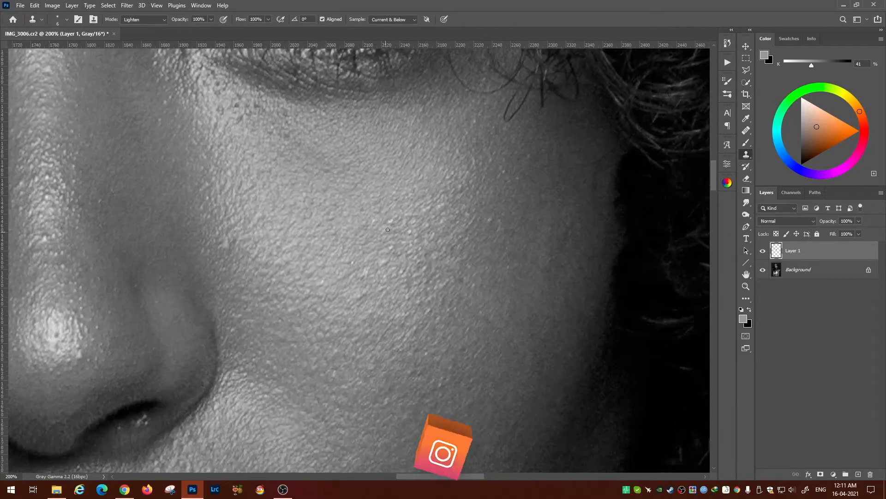
Step: Even out the dark pores in the cheek highlight and compare the cheek with the original Background layer
left_click(365, 274)
left_click(416, 218, "alt")
left_click(435, 198, "alt")
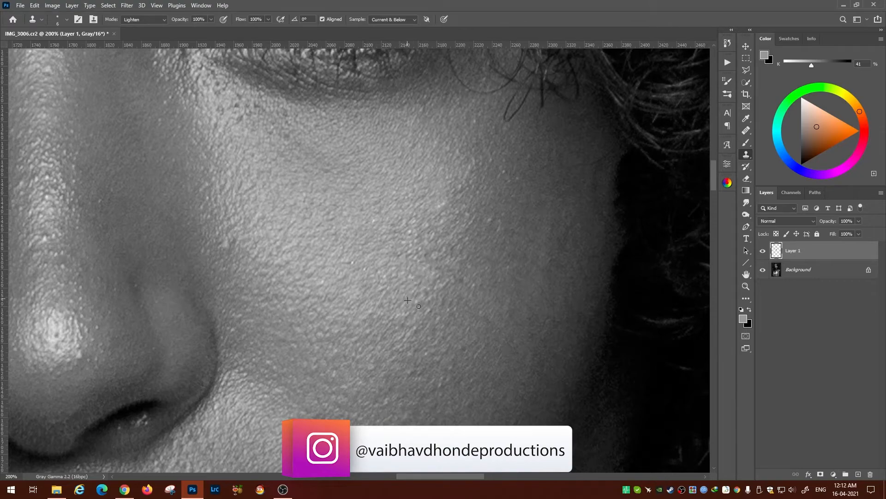
left_click(761, 268, "alt")
left_click(762, 268, "alt")
Step: Switch the Clone Stamp to Darken mode and clone out the bright specks on the cheek beneath the eye
left_click_drag(527, 218, 581, 236)
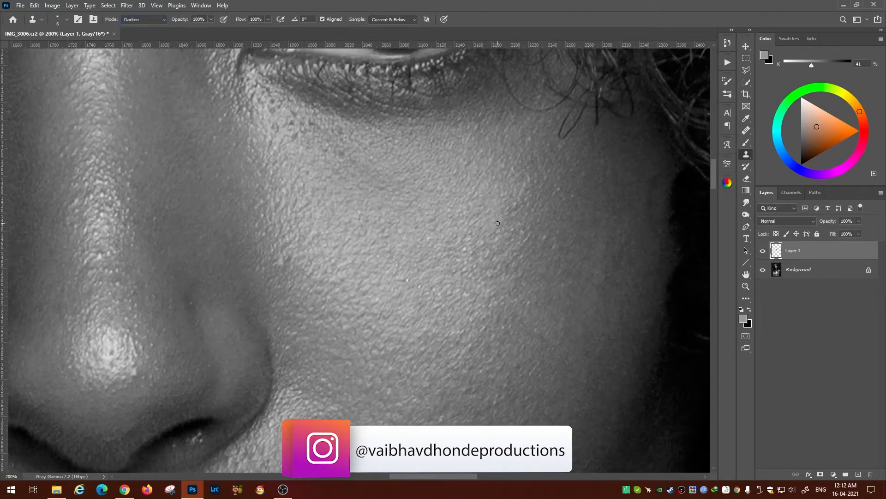
left_click(508, 271, "alt")
mouse_move(545, 299)
left_mouse_down()
mouse_move(536, 263)
mouse_move(599, 296)
left_mouse_up()
left_click(331, 261)
left_click_drag(295, 219, 453, 401)
left_click_drag(314, 235, 340, 311)
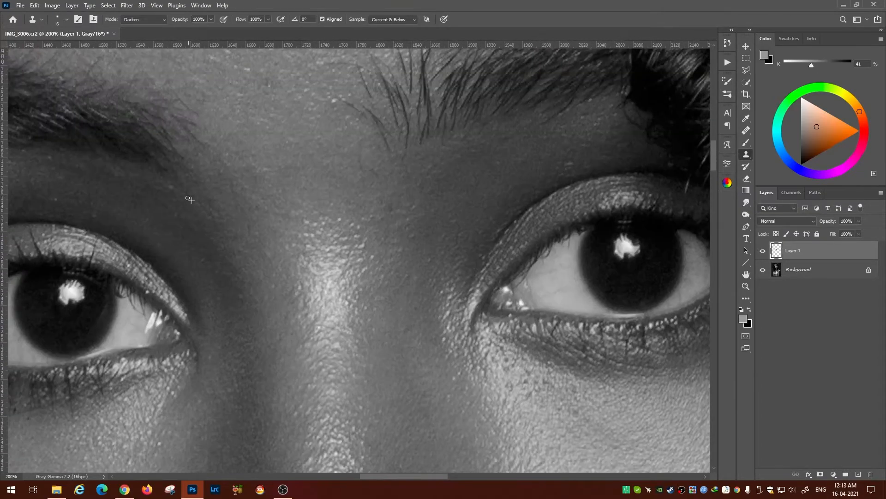
Step: Clone out the bright specks between the eyebrows and beside the upper nose bridge in Darken mode
left_click(238, 246)
left_click_drag(284, 88, 293, 173)
left_click(293, 173, "alt")
left_click_drag(291, 314, 224, 249)
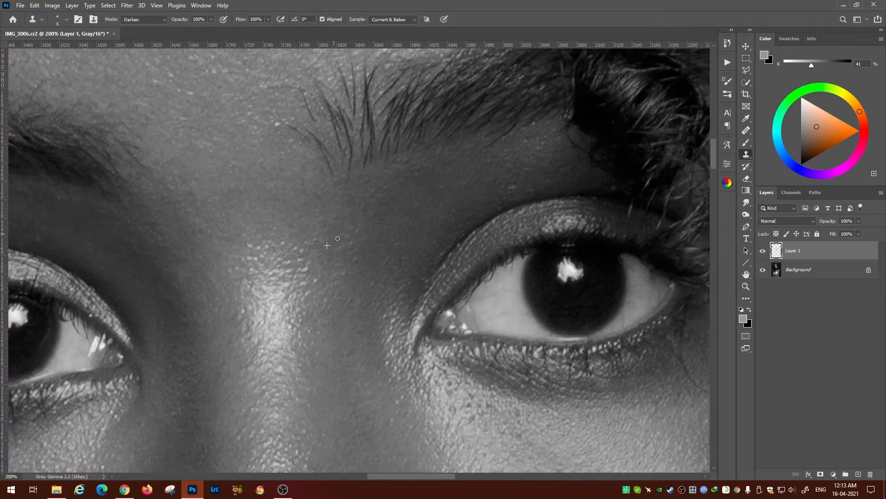
left_click_drag(349, 357, 337, 295)
left_click_drag(433, 340, 358, 252)
left_click(377, 252)
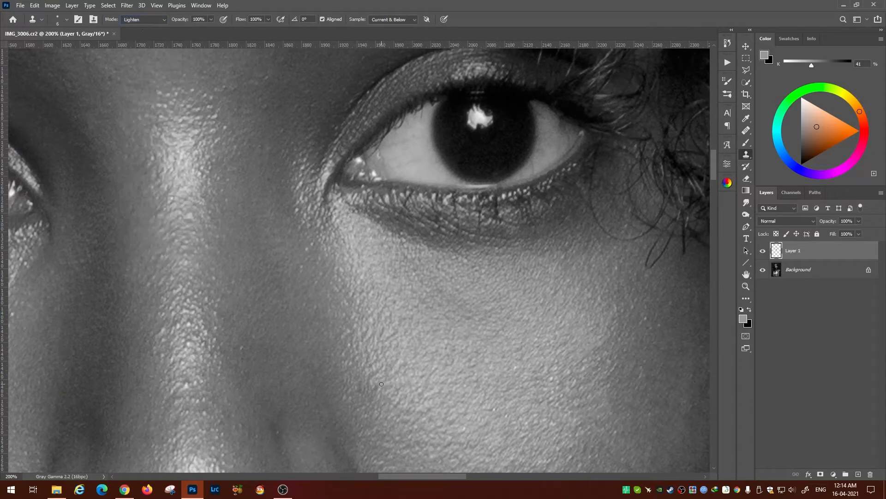
Step: Switch the Clone Stamp to Lighten mode and clone out the dark spots on the cheek beside the nose
left_click_drag(370, 358, 350, 314)
left_click_drag(389, 379, 350, 286)
left_click(350, 285, "alt")
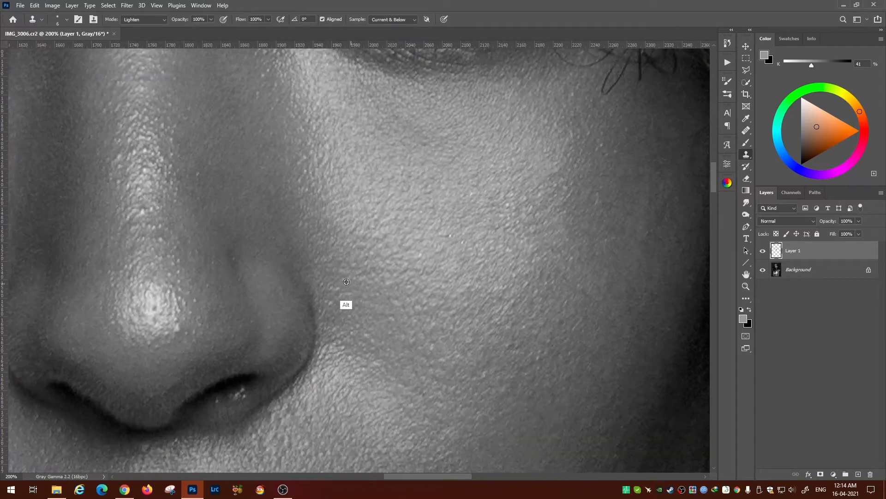
left_click(378, 275)
left_click(406, 269)
left_click_drag(419, 314, 390, 207)
left_click(353, 254, "alt")
left_click_drag(283, 328, 461, 307)
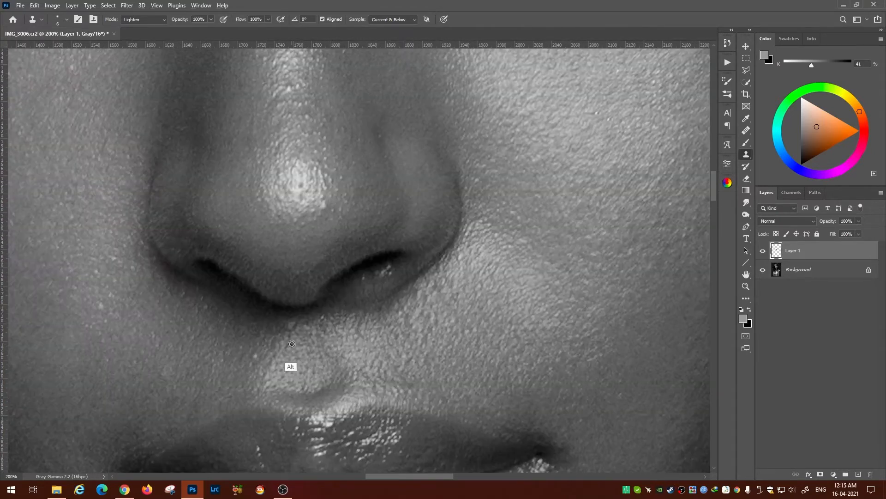
Step: Set the Clone Stamp to Darken mode and clone out the bright specks above the upper lip and on the opposite cheek
left_click(144, 19)
left_click(133, 55)
left_click(290, 324)
left_click_drag(285, 338, 278, 349)
left_click_drag(170, 394, 215, 325)
left_click_drag(111, 450, 176, 327)
left_click_drag(206, 105, 275, 283)
left_click_drag(240, 194, 378, 326)
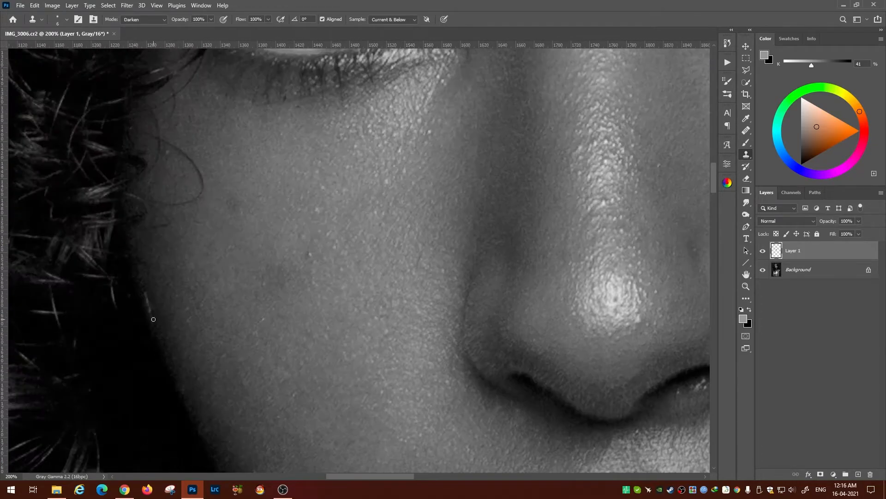
Step: Clone over the bright hairs and specks along the outer edge of the opposite cheek in Darken mode
left_click_drag(310, 276, 305, 395)
left_click_drag(346, 369, 337, 270)
left_click_drag(326, 306, 328, 232)
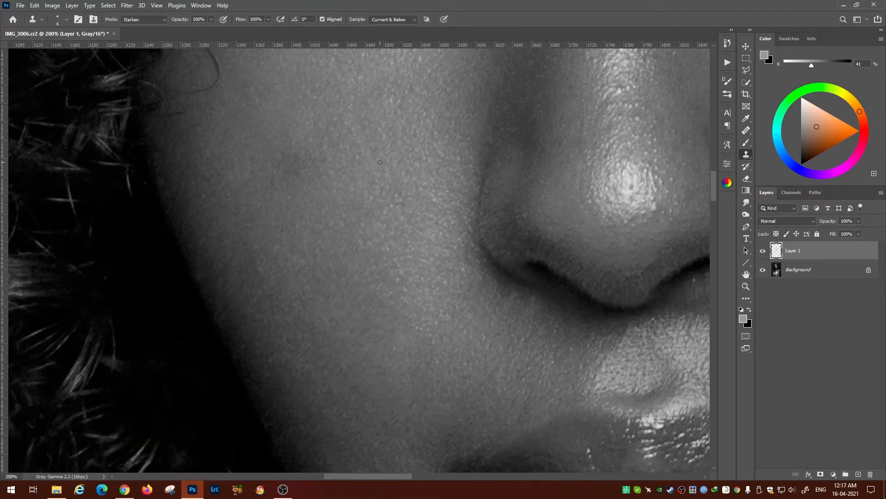
Step: Clone out the bright speck at the edge of the nose-tip highlight in Darken mode
mouse_move(477, 140)
left_mouse_down()
mouse_move(396, 332)
mouse_move(283, 278)
left_mouse_up()
left_click(430, 326, "alt")
left_click(460, 358, "alt")
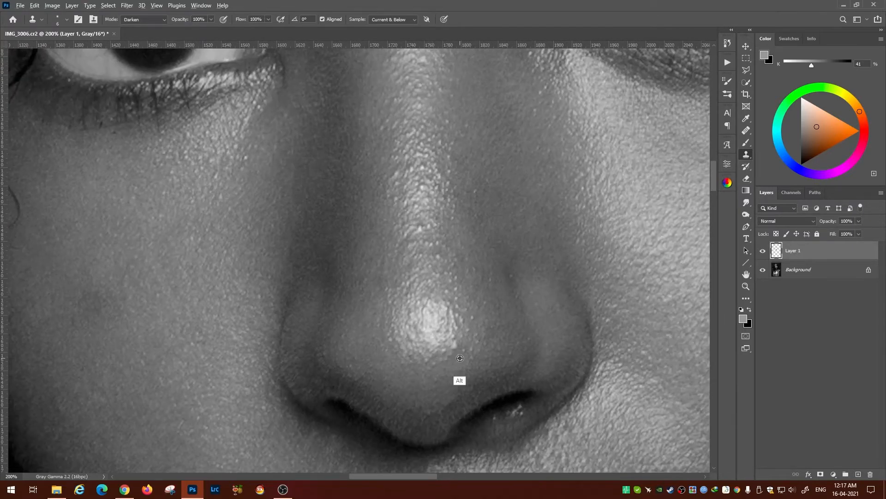
left_click(454, 344)
Step: Lower the Clone Stamp opacity to 54% and tone down the bright specks along the nose bridge
key("5")
key("4")
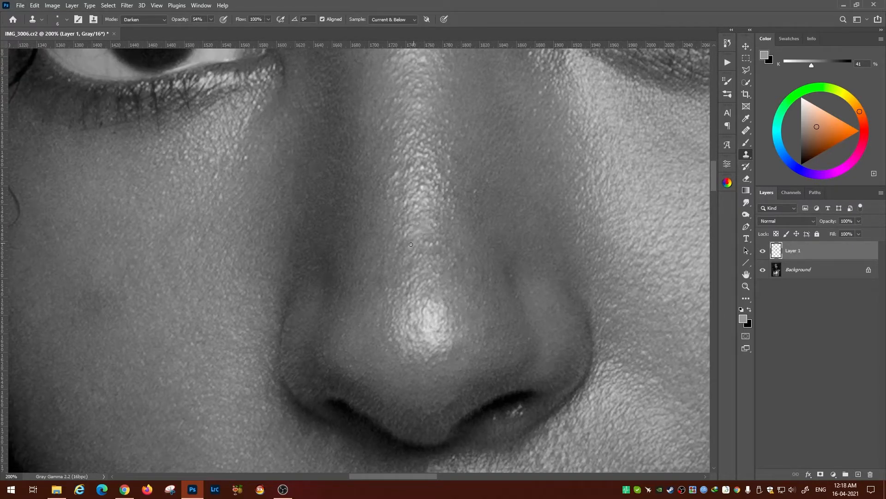
left_click_drag(421, 167, 388, 296)
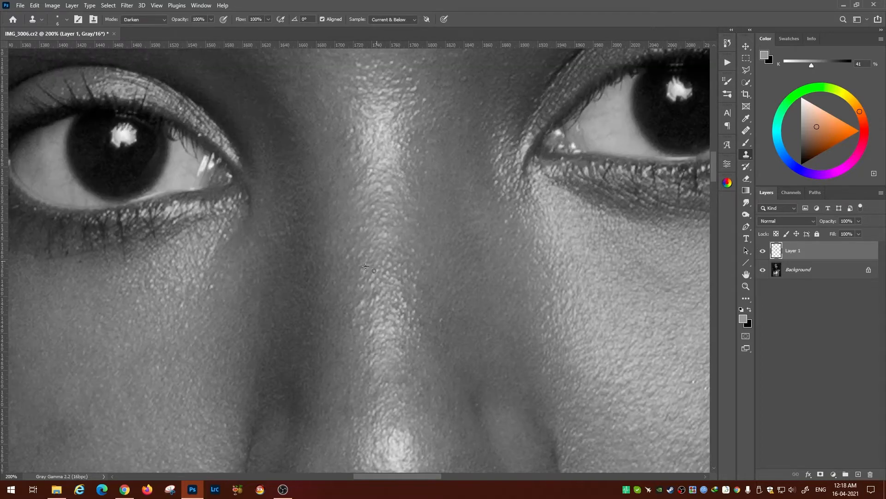
left_click_drag(363, 327, 394, 283)
left_click_drag(409, 325, 375, 339)
Step: Switch the Clone Stamp to Lighten mode and even out the dark gaps in the nose bridge highlight at 50% opacity
left_click(144, 19)
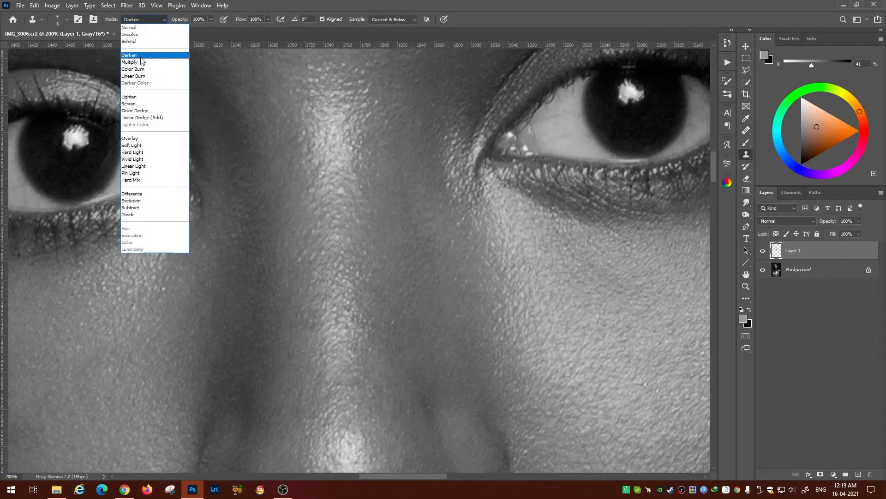
left_click(139, 97)
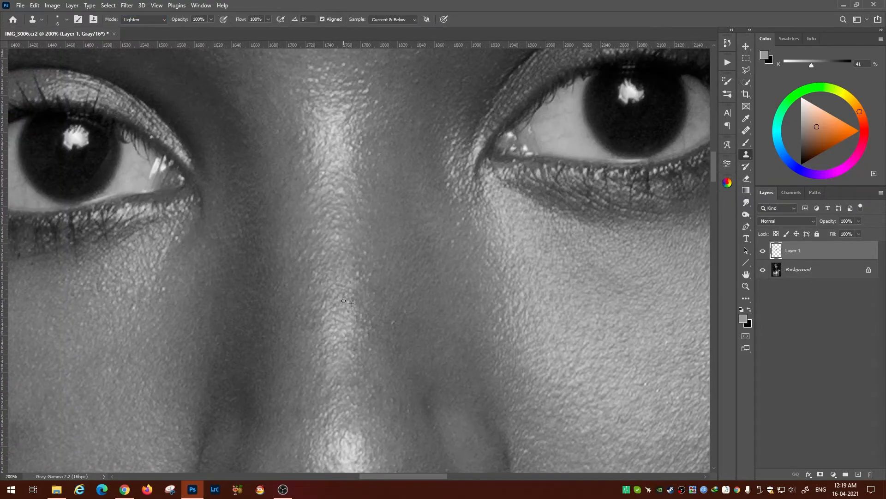
left_click_drag(328, 306, 318, 226)
key("ctrl+minus")
key("ctrl+minus")
key("ctrl+plus")
key("ctrl+plus")
left_click_drag(325, 119, 350, 265)
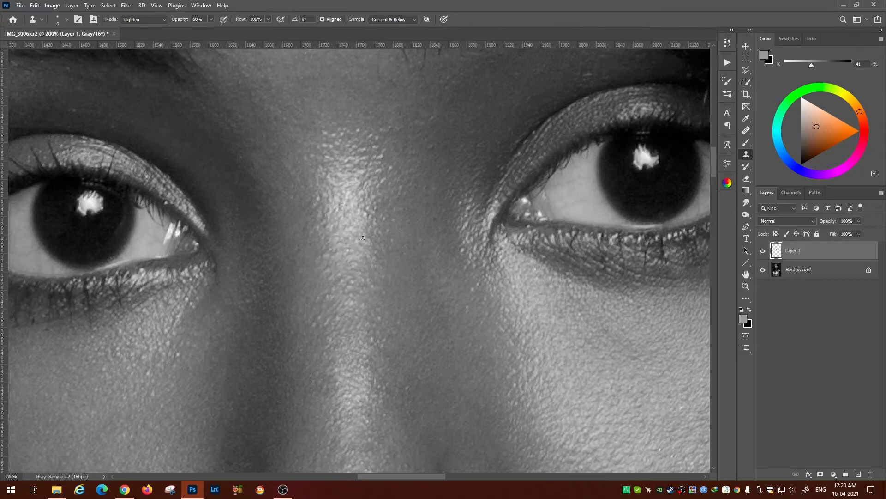
key("shift+alt+k")
left_click_drag(323, 222, 328, 199)
Step: Compare the whole face with and without the retouching on Layer 1
key("ctrl+minus")
key("ctrl+minus")
key("ctrl+minus")
key("ctrl+minus")
left_click(763, 251)
left_click(763, 251)
key("ctrl+plus")
key("ctrl+plus")
key("ctrl+plus")
key("ctrl+plus")
Step: Raise the Clone Stamp opacity to 100% and clone out the bright specks around the eyebrow and lower forehead in Darken mode
left_click_drag(326, 150, 245, 242)
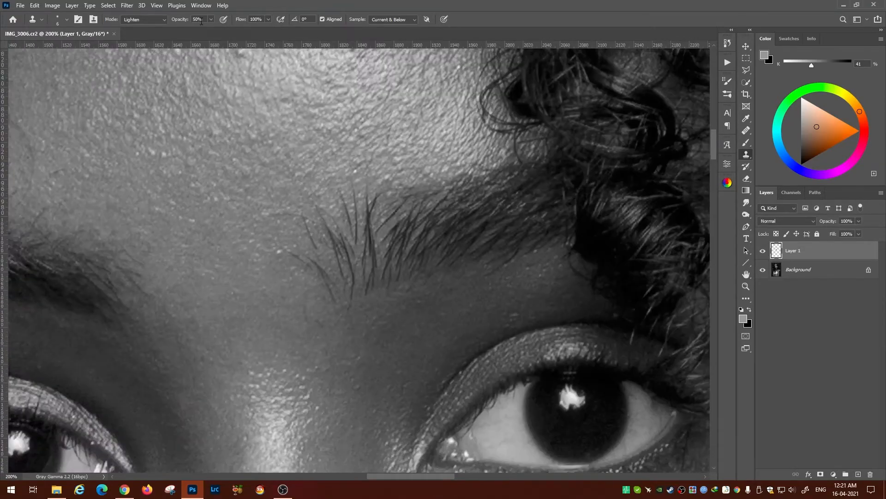
left_click_drag(545, 267, 571, 308)
left_click(586, 311, "alt")
left_click(309, 317, "alt")
left_click_drag(211, 19, 239, 31)
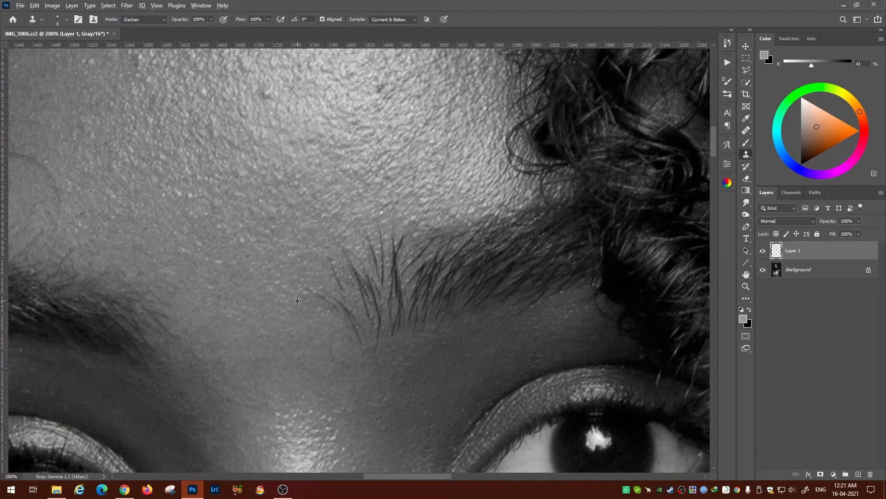
left_click_drag(269, 98, 350, 263)
left_click(353, 278, "alt")
left_click(351, 263)
left_click_drag(509, 288, 495, 355)
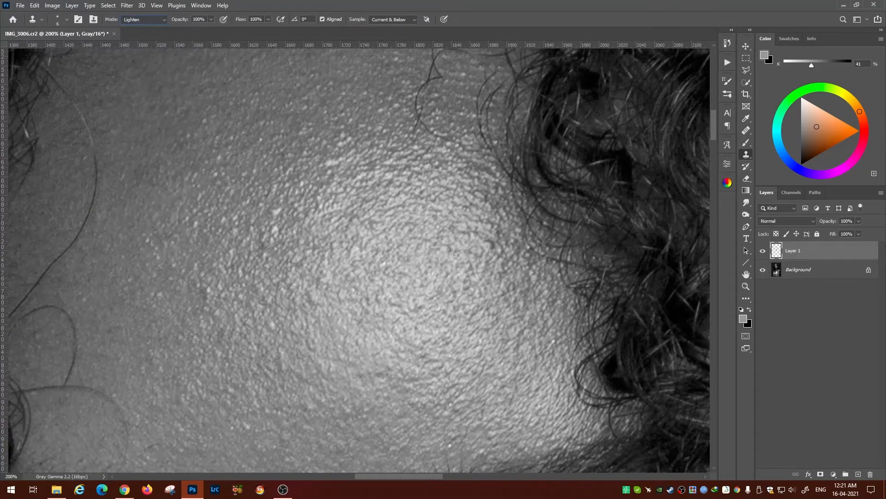
Step: Clone out the fine dark hairs curling over the upper forehead near the hairline in Lighten mode
left_click_drag(489, 244, 520, 376)
left_click_drag(451, 226, 473, 272)
mouse_move(474, 272)
left_mouse_down()
mouse_move(401, 235)
mouse_move(579, 360)
left_mouse_up()
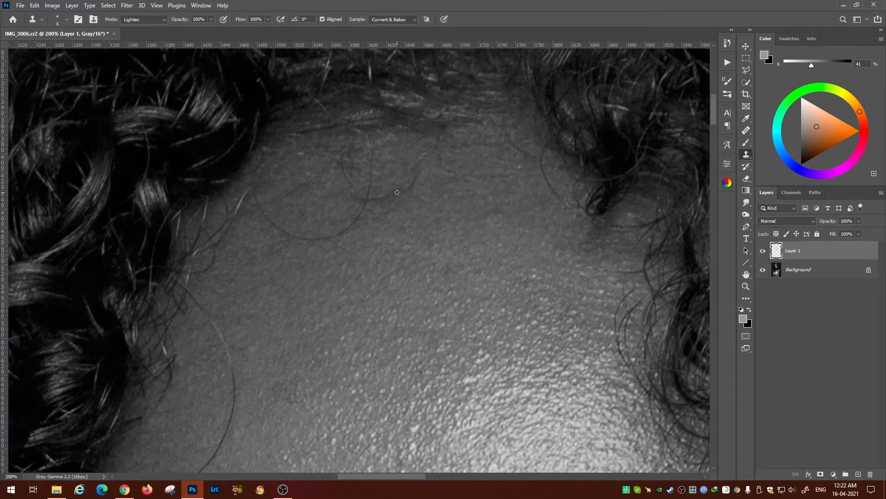
left_click(263, 176, "alt")
left_click_drag(413, 403, 385, 209)
left_click_drag(422, 315, 464, 247)
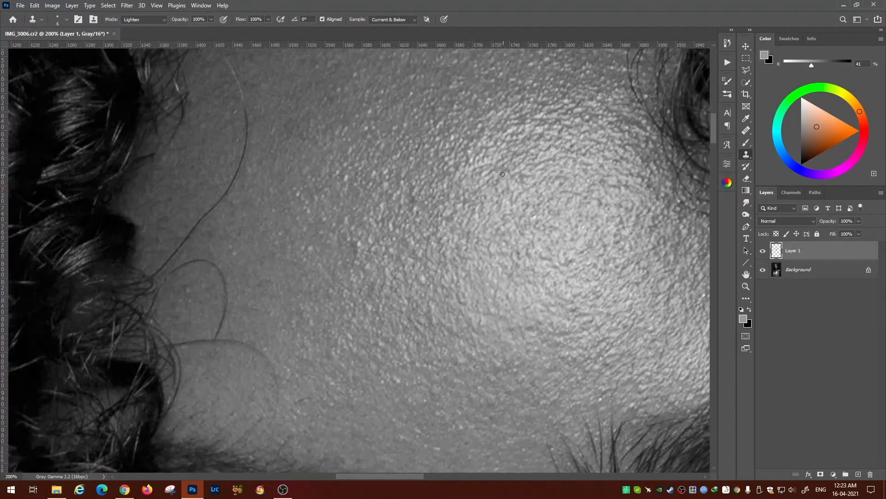
Step: Even out the dark pores in the center of the forehead highlight in Lighten mode
left_click_drag(504, 202, 522, 181)
left_click_drag(436, 183, 459, 194)
left_click_drag(371, 226, 317, 172)
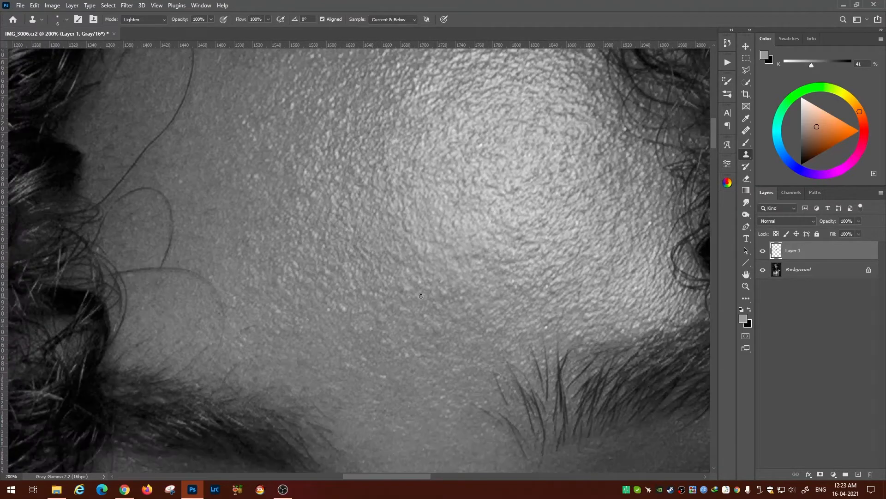
Step: Clone out the long curved stray hair running down the side of the forehead
mouse_move(174, 173)
left_mouse_down()
mouse_move(308, 254)
mouse_move(359, 301)
left_mouse_up()
left_click_drag(307, 324, 299, 325)
left_click_drag(354, 268, 388, 225)
left_click_drag(397, 195, 365, 316)
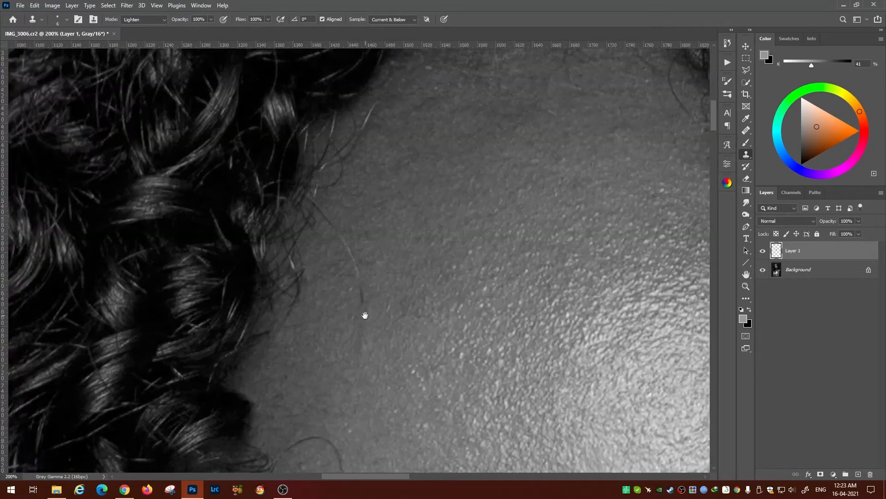
left_click(365, 269, "alt")
left_click_drag(357, 271, 320, 211)
mouse_move(284, 462)
left_mouse_down()
mouse_move(273, 286)
mouse_move(307, 264)
mouse_move(325, 338)
left_mouse_up()
Step: Clone out the looping stray hairs above the outer end of the eyebrow
left_click(276, 289, "alt")
left_click(316, 281, "alt")
mouse_move(292, 363)
left_mouse_down()
mouse_move(317, 272)
mouse_move(344, 255)
left_mouse_up()
left_click(315, 272, "alt")
left_click(342, 270, "alt")
left_click_drag(347, 257, 384, 266)
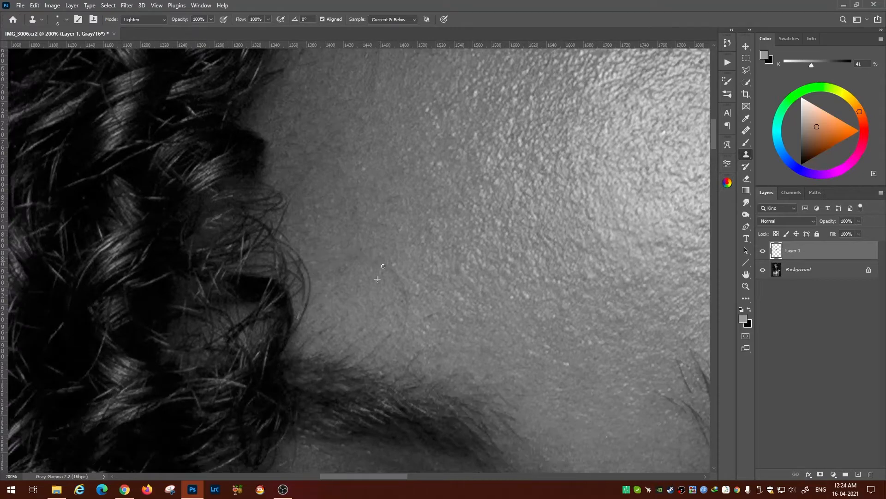
Step: Clone out the remaining dark spots above the eyebrow and in the forehead highlight beside the curls
mouse_move(424, 359)
left_mouse_down()
mouse_move(332, 300)
mouse_move(380, 257)
mouse_move(373, 302)
left_mouse_up()
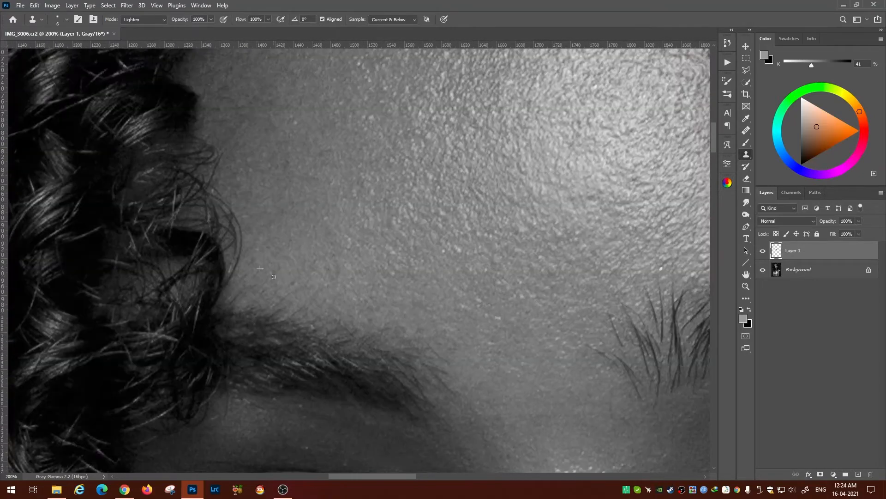
left_click_drag(439, 280, 135, 407)
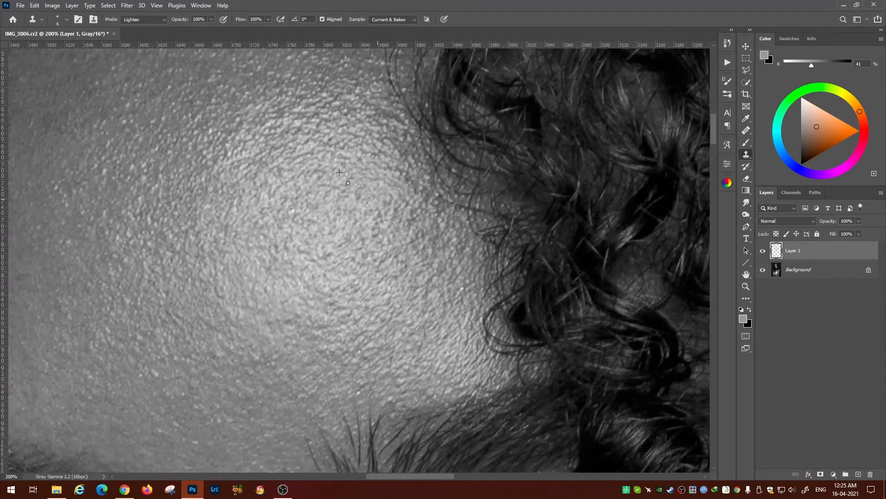
left_click_drag(369, 190, 360, 234)
left_click_drag(382, 189, 418, 250)
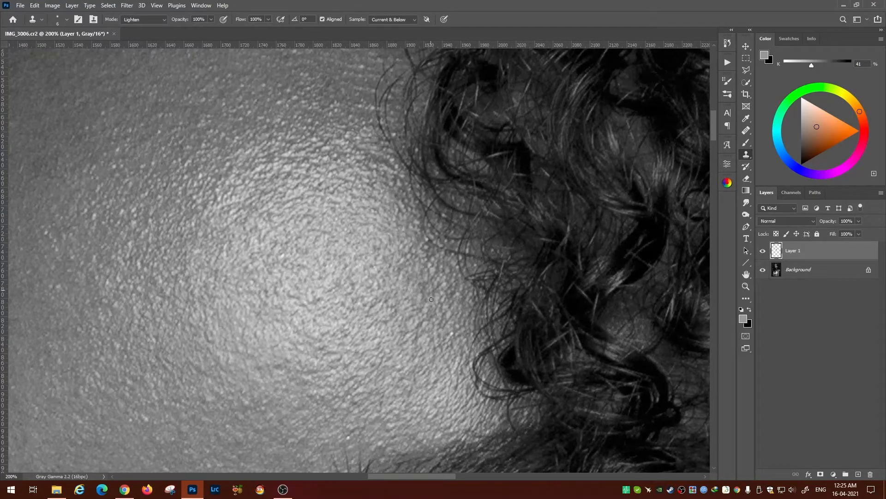
left_click_drag(421, 286, 412, 344)
Step: Examine the whole portrait and the hair for remaining flaws at different magnifications
key("ctrl+minus")
key("ctrl+minus")
key("ctrl+minus")
key("ctrl+minus")
key("ctrl+plus")
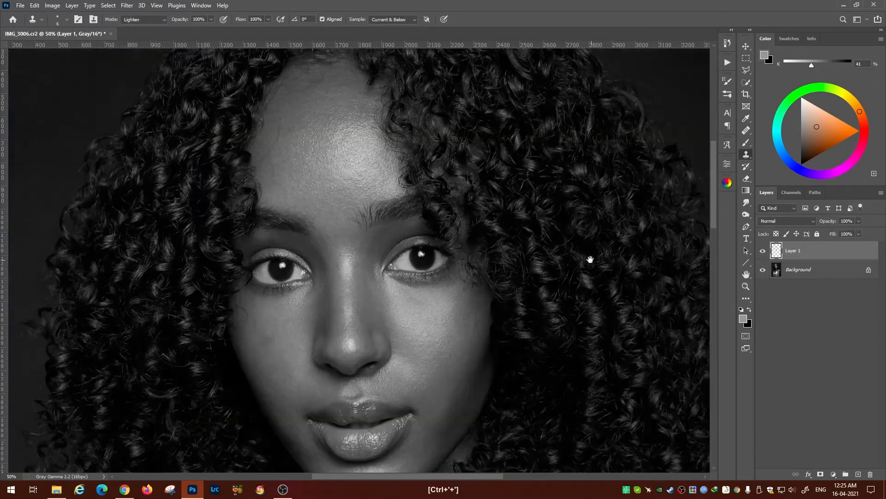
key("ctrl+minus")
key("ctrl+minus")
key("ctrl+minus")
key("ctrl+minus")
key("ctrl+plus")
key("ctrl+plus")
key("ctrl+plus")
left_click_drag(600, 462, 602, 238)
left_click_drag(483, 76, 547, 383)
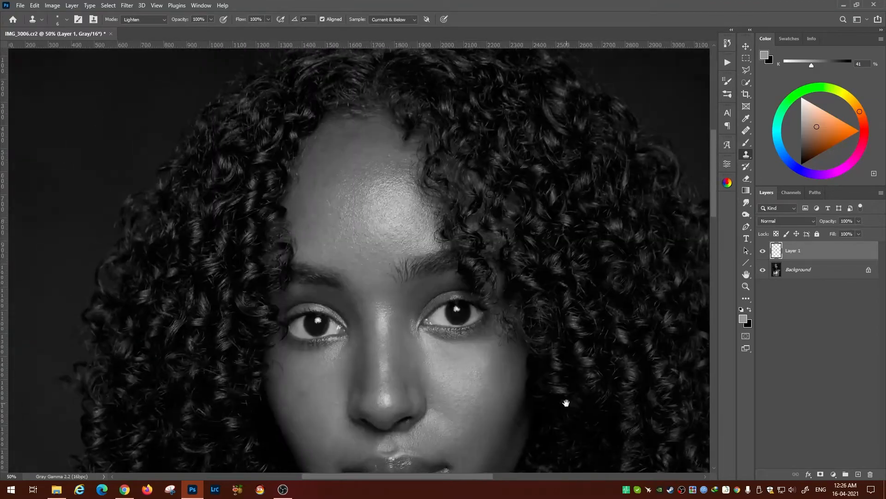
Step: Try to run the Brightness action from the retouching action set
left_click(728, 61)
left_click(662, 294)
left_click(437, 187)
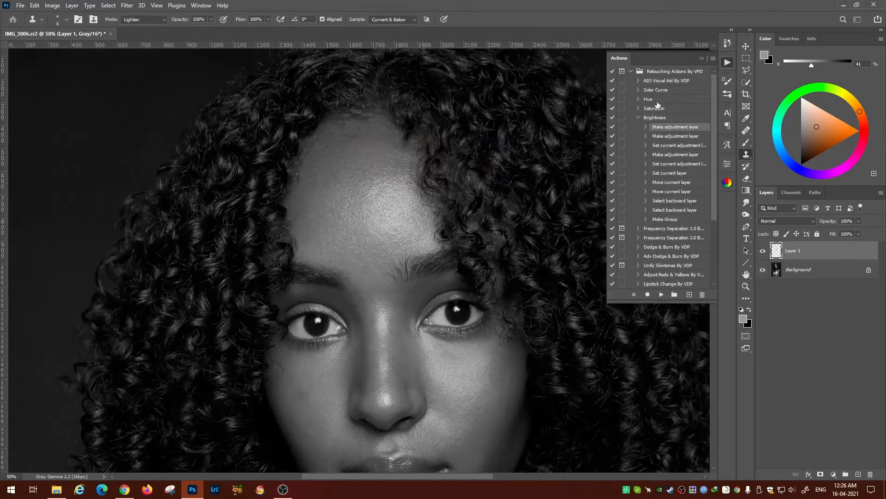
left_click(638, 117)
left_click(728, 62)
Step: Run the Dodge & Burn By VDP action to add its layer group above Layer 1
left_click(728, 61)
left_click(654, 146)
left_click(661, 294)
left_click(728, 62)
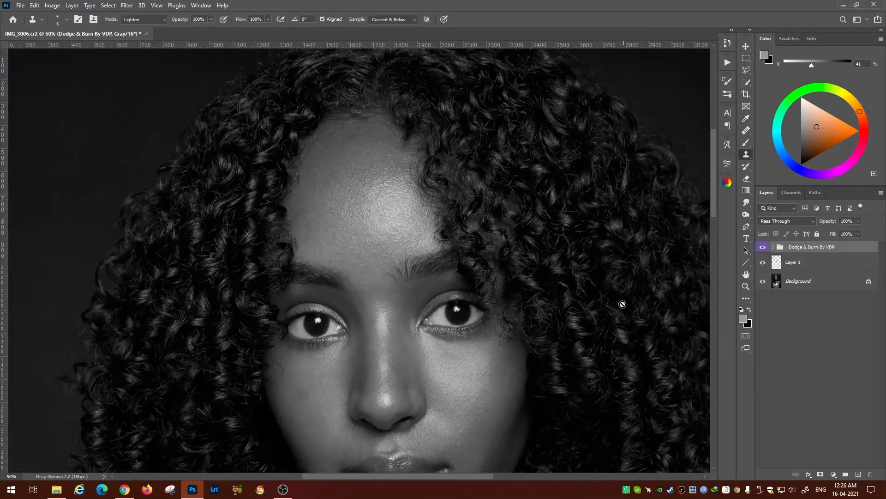
Step: Convert the image to RGB Color mode, keeping its layers, and run the Brightness action
left_click(53, 5)
left_click(180, 56)
left_click(728, 43)
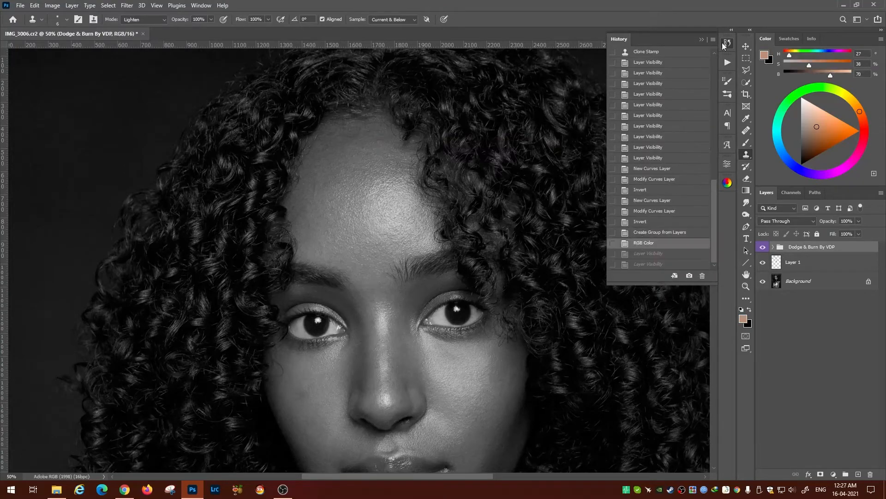
left_click(728, 62)
left_click(662, 294)
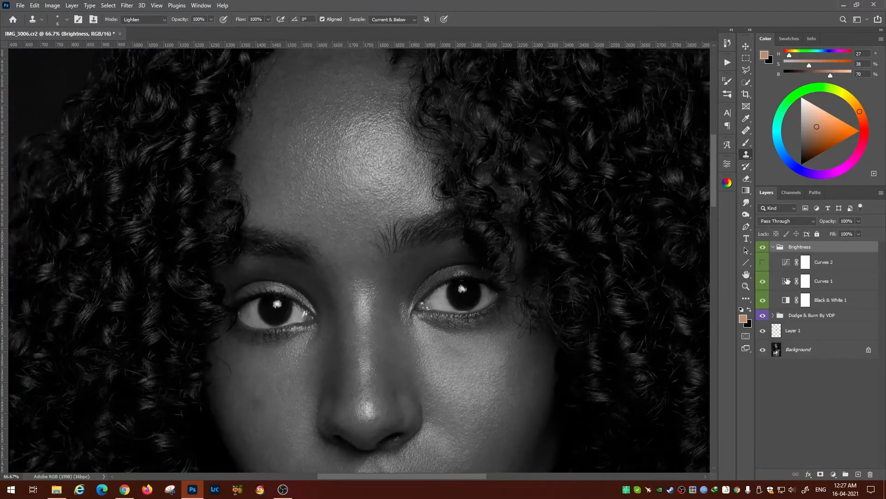
Step: Paint forehead unevenness on the Dodge and Burn layer masks in white, using the Brush at 10% opacity with the Brightness group hidden
key("ctrl+minus")
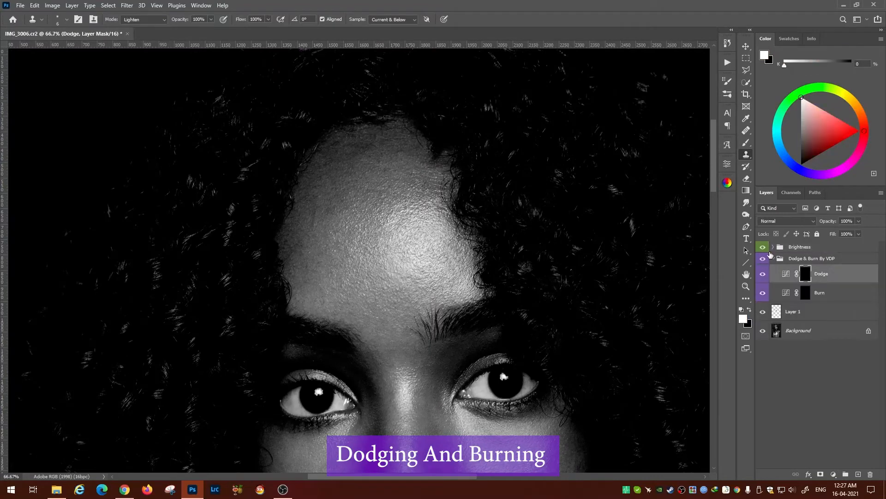
right_click(379, 237)
key("Return")
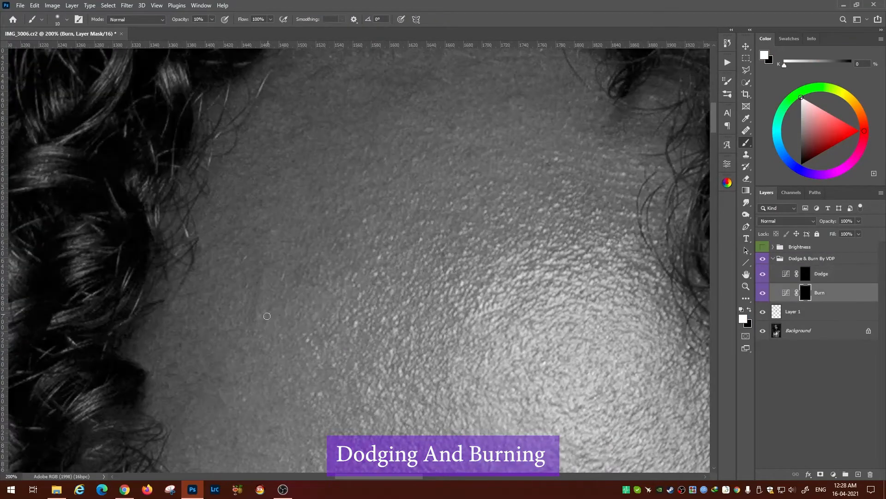
Step: Compare the forehead before and after retouching by temporarily disabling the Dodge and Burn layer masks
left_click(805, 274, "alt")
left_click(806, 274, "alt")
left_click(779, 260)
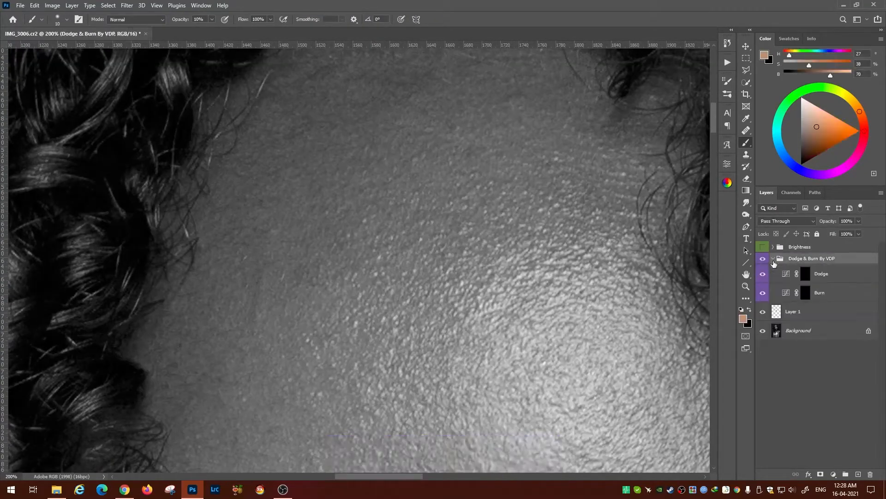
left_click(805, 275)
key("ctrl+minus")
key("ctrl+minus")
key("ctrl+minus")
key("ctrl+minus")
left_click(774, 259)
left_click(773, 259)
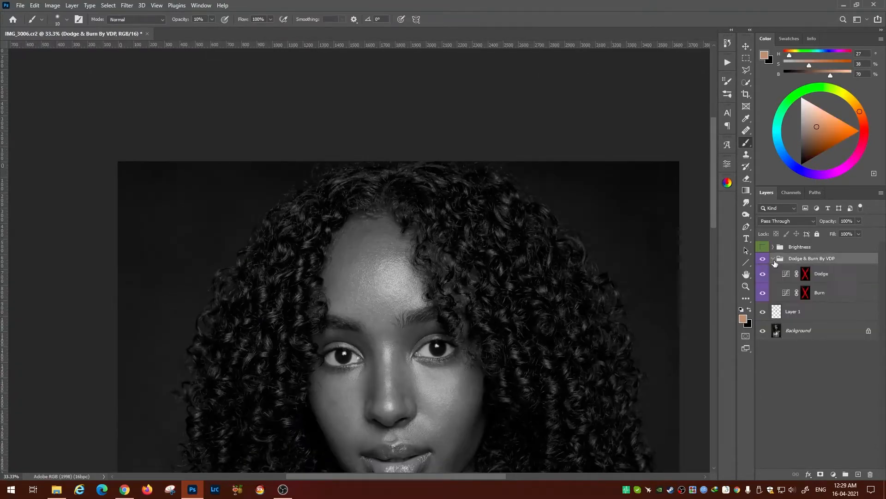
left_click(773, 259)
left_click(774, 259)
Step: Even out broader forehead tones on the Dodge and Burn masks, using a soft white brush of about 20 to 25 px
left_click(805, 273)
key("ctrl+plus")
key("ctrl+plus")
key("ctrl+plus")
key("ctrl+plus")
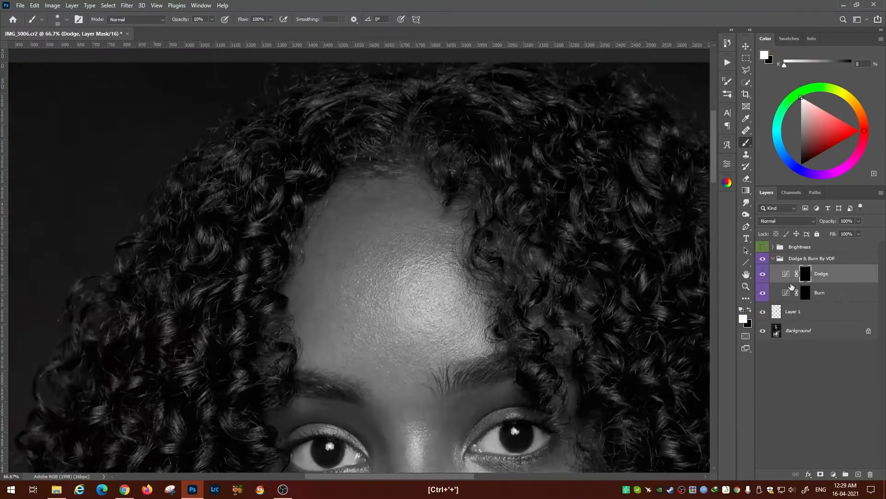
key("ctrl+minus")
key("ctrl+minus")
key("ctrl+minus")
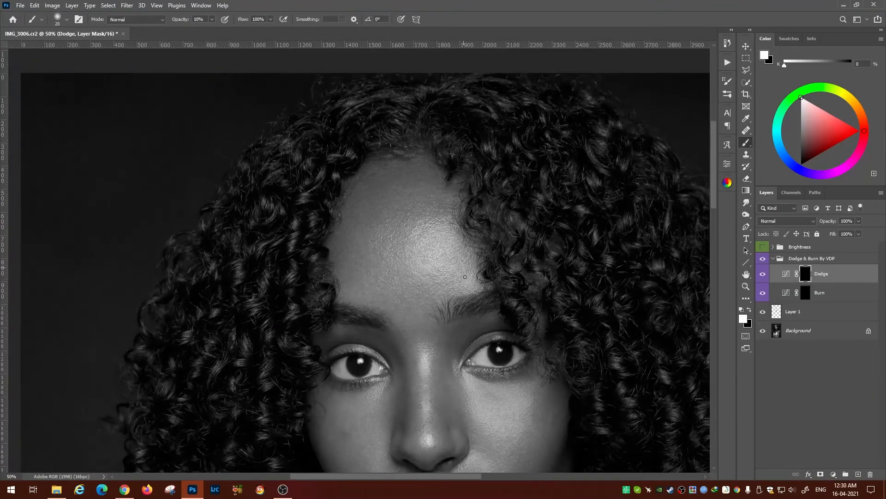
key("alt+bracketleft")
key("bracketleft")
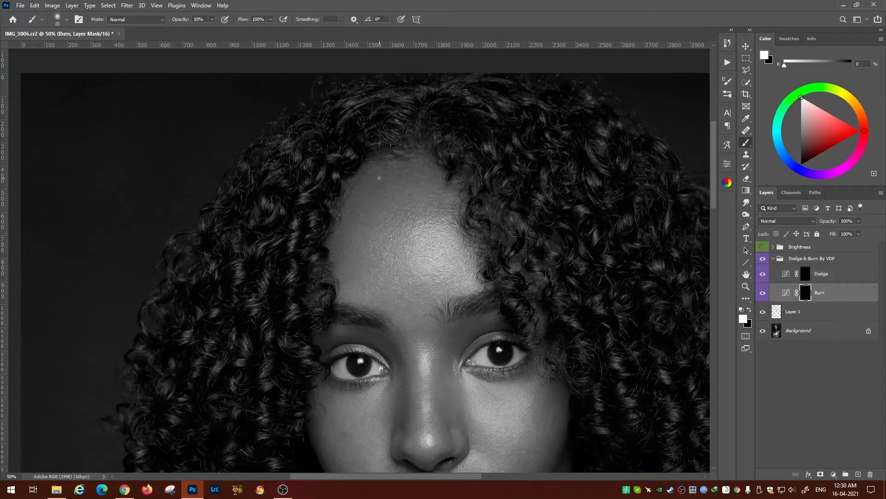
key("bracketright")
key("ctrl+plus")
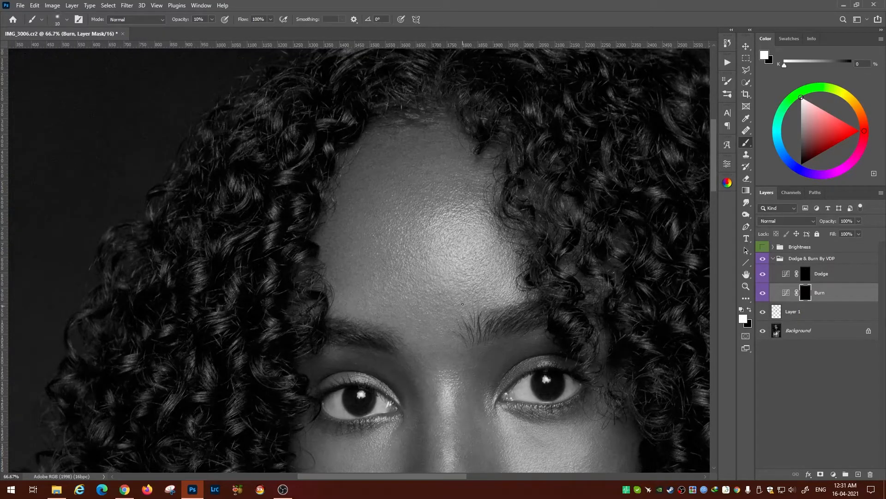
Step: Smooth the middle forehead and the skin above the brows by alternating between the Dodge and Burn masks with a 10 to 20 px brush
key("alt+bracketright")
key("bracketleft")
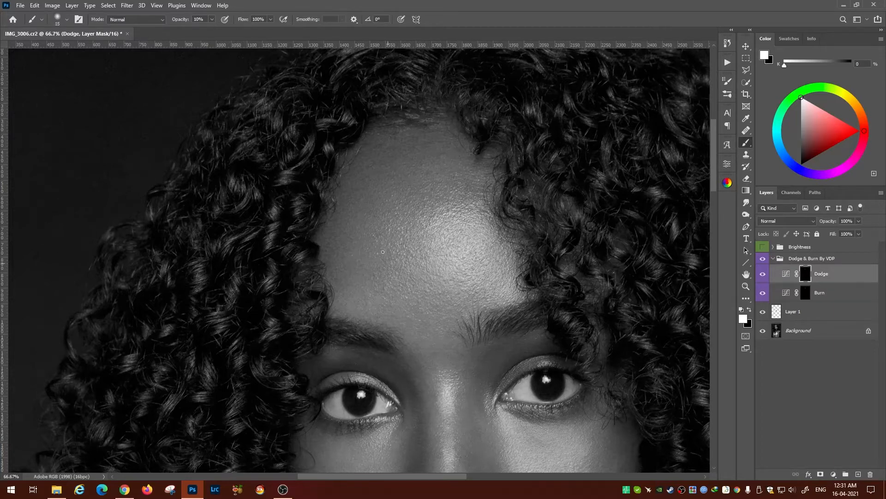
key("alt+bracketleft")
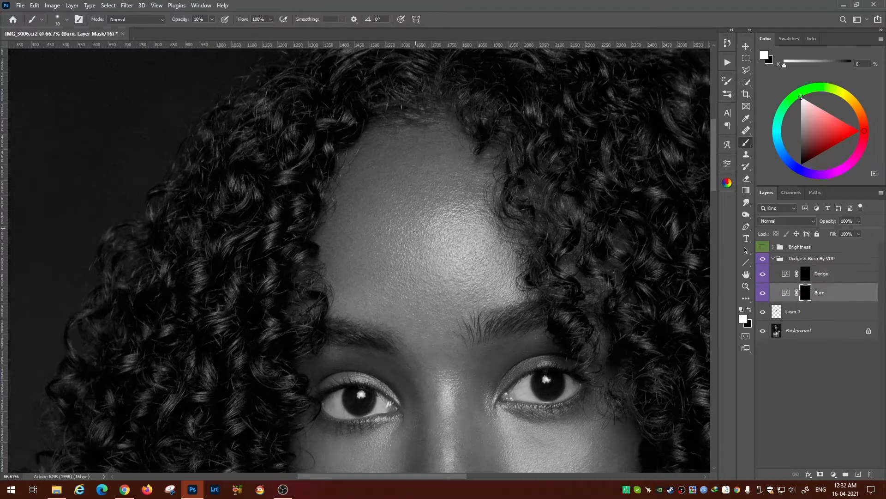
key("bracketright")
key("bracketleft")
key("bracketleft")
key("alt+bracketright")
key("alt+bracketleft")
key("bracketleft")
key("alt+bracketright")
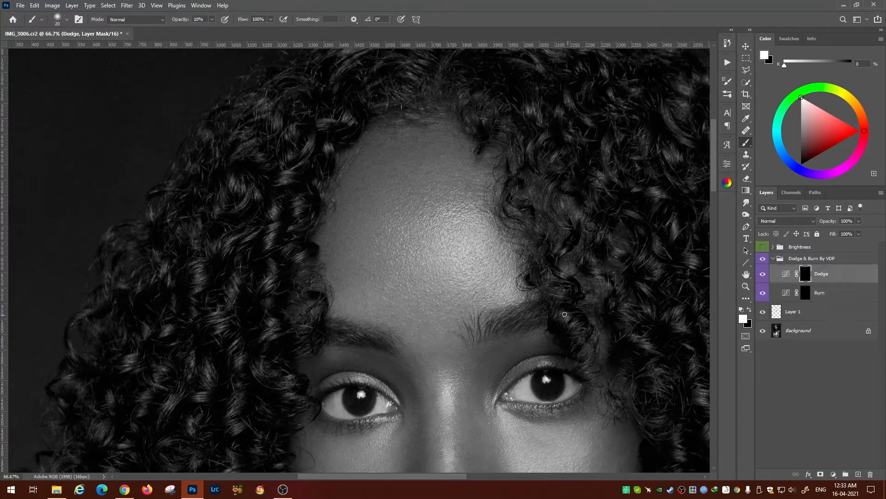
Step: Dodge and burn uneven patches from the upper forehead near the hairline down to the inner eye corner beside the nose bridge
key("bracketright")
key("alt+bracketleft")
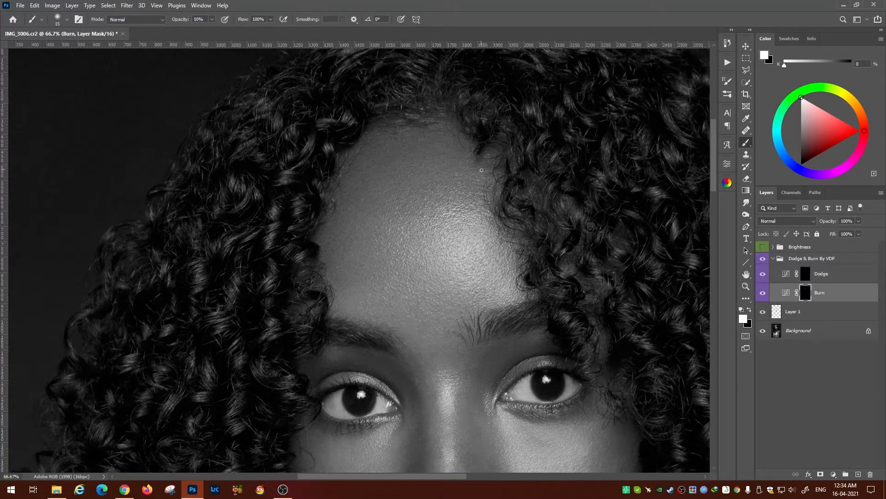
key("alt+bracketright")
key("bracketleft")
key("alt+bracketleft")
key("bracketright")
key("bracketright")
key("alt+bracketright")
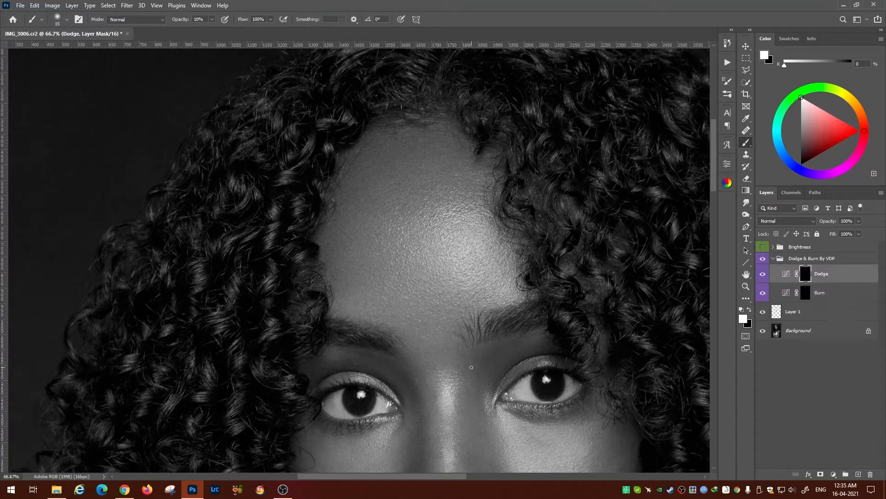
Step: Burn bright spots above the eyebrow and dodge small dark spots on the forehead, reducing the brush to 10 px
key("alt+bracketleft")
key("bracketleft")
left_click_drag(470, 365, 539, 342)
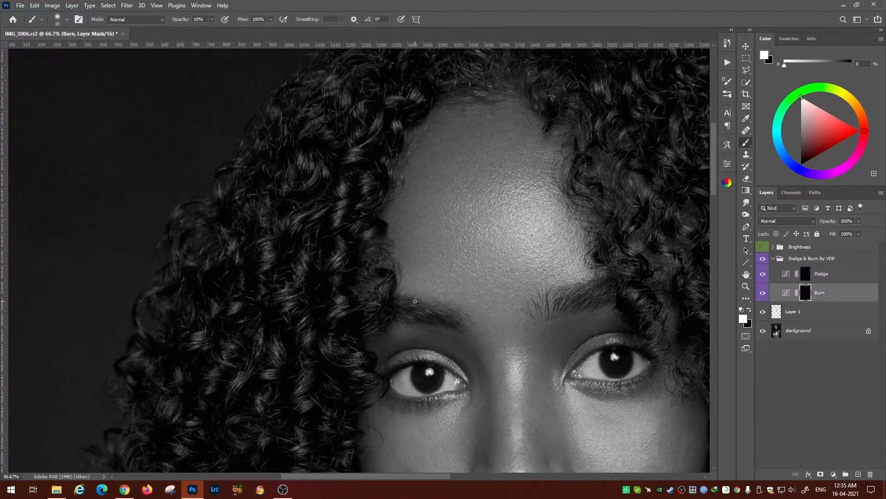
key("bracketleft")
key("alt+bracketright")
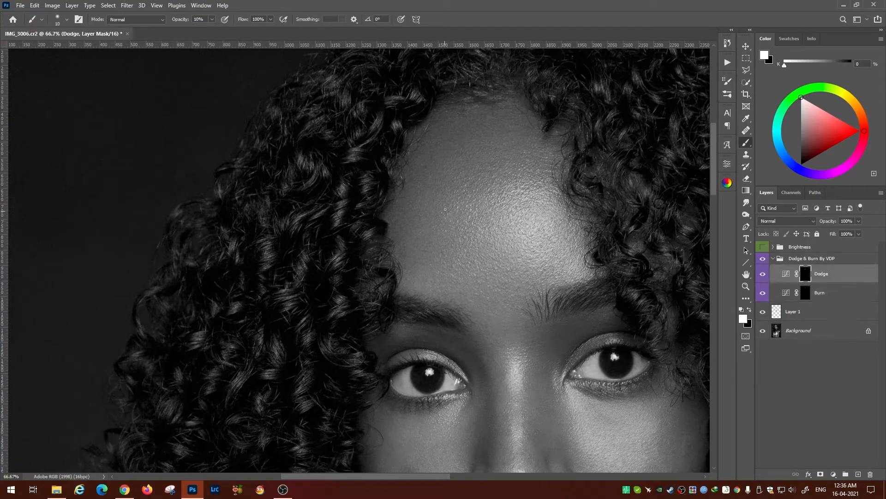
left_click_drag(558, 194, 562, 202)
left_click_drag(410, 469, 413, 326)
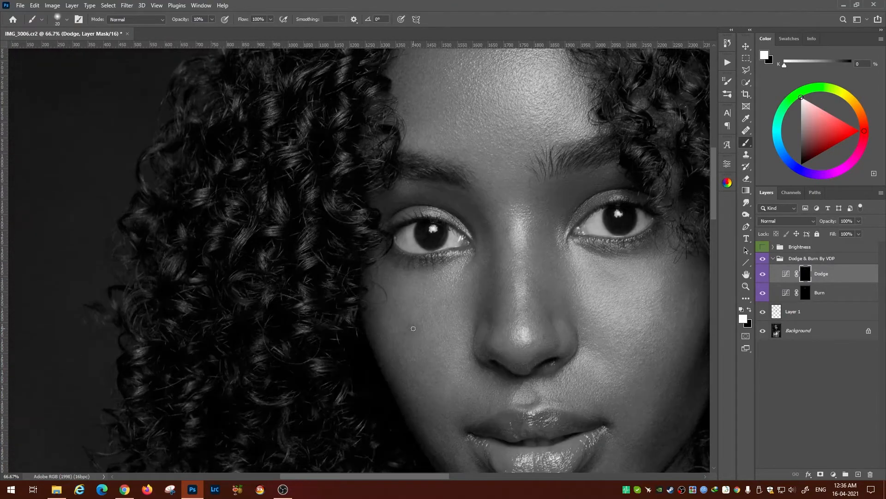
Step: Even out the cheek and under-eye skin on the shadowed side of the face by alternating between the Dodge and Burn masks
key("bracketright")
key("bracketright")
key("alt+bracketleft")
key("bracketleft")
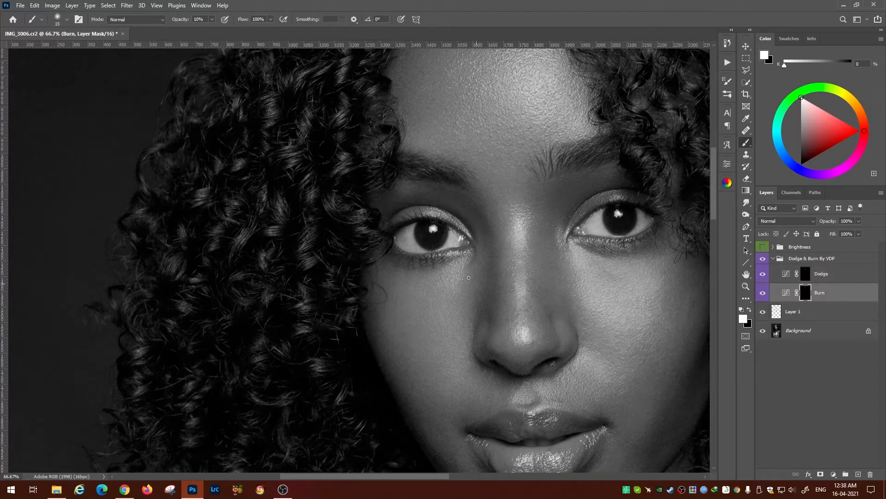
key("alt+bracketright")
key("alt+bracketleft")
key("alt+bracketright")
key("bracketleft")
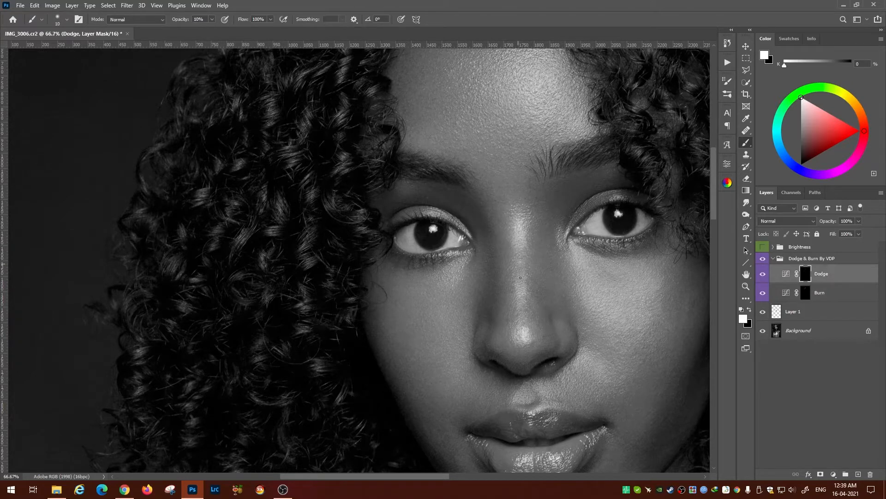
Step: Refine the nose bridge on the Dodge mask with a brush of about 10 px, and touch up highlights on the Burn mask
key("bracketright")
key("bracketleft")
key("bracketright")
key("bracketleft")
key("bracketright")
key("bracketleft")
key("bracketright")
key("alt+bracketleft")
key("bracketleft")
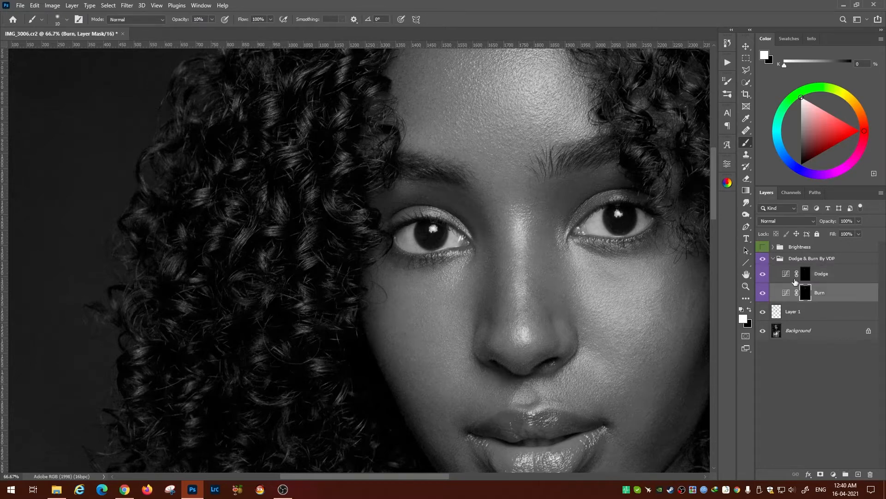
Step: Dodge and burn the skin around the nostril, above the upper lip and along the side of the nose with a small brush
key("alt+bracketright")
key("bracketright")
key("bracketleft")
key("bracketright")
key("bracketleft")
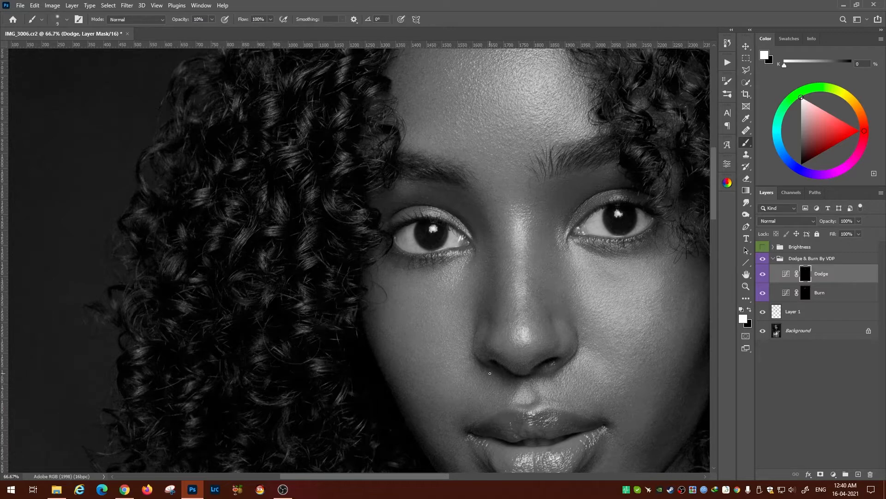
key("bracketright")
key("bracketleft")
key("bracketright")
key("bracketleft")
key("bracketright")
key("alt+bracketleft")
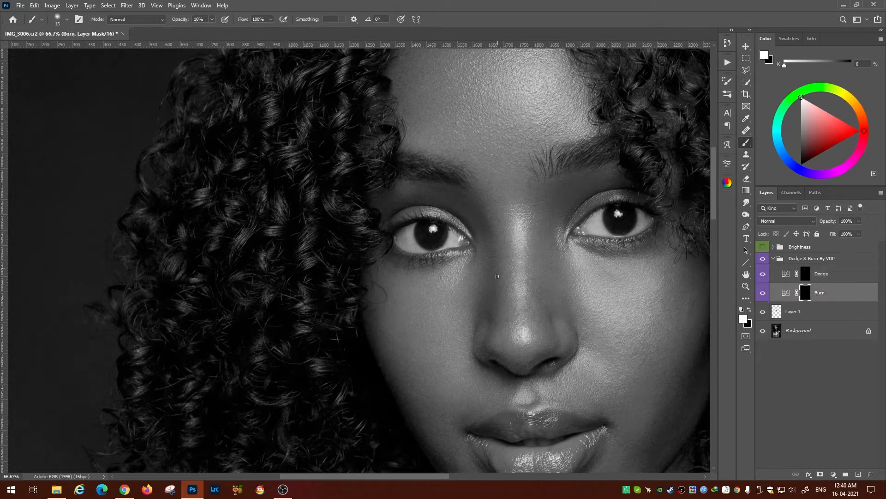
key("alt+bracketright")
Step: Blend the chin, jawline and skin beside the mouth on the Dodge and Burn masks with a brush up to 25 px
scroll(446, 333, "down", 5)
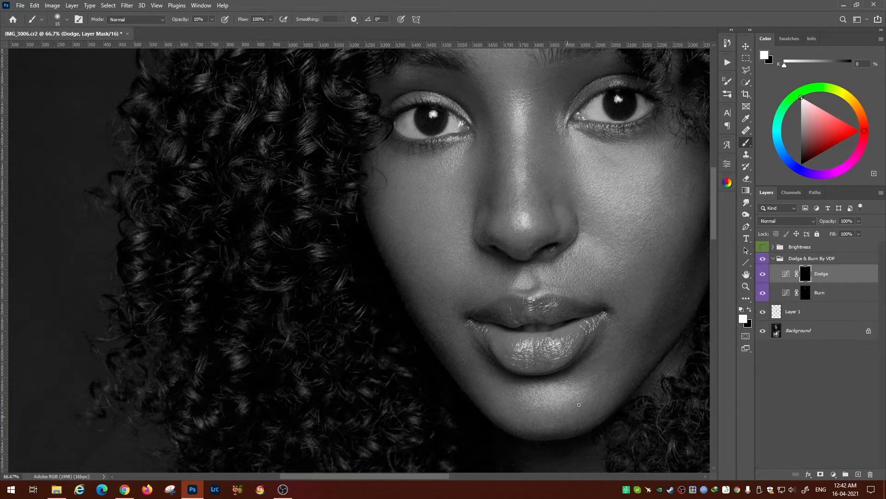
key("alt+bracketleft")
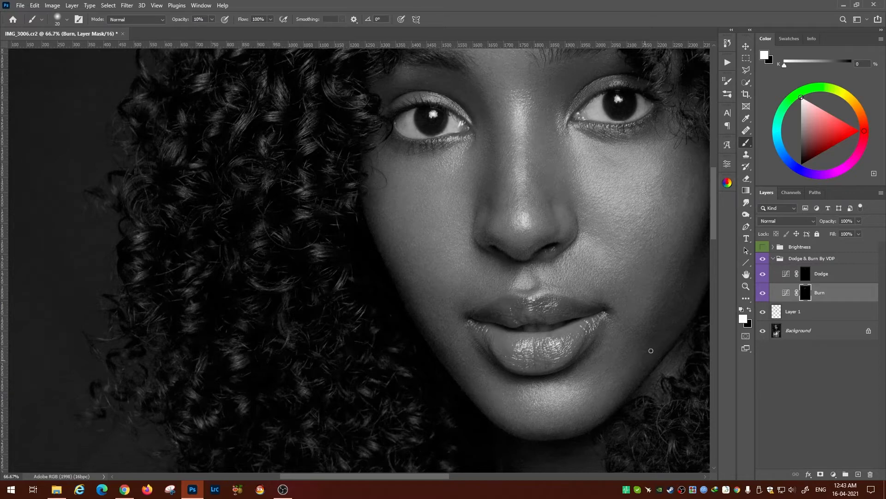
key("alt+bracketright")
key("bracketleft")
key("alt+bracketleft")
key("alt+bracketright")
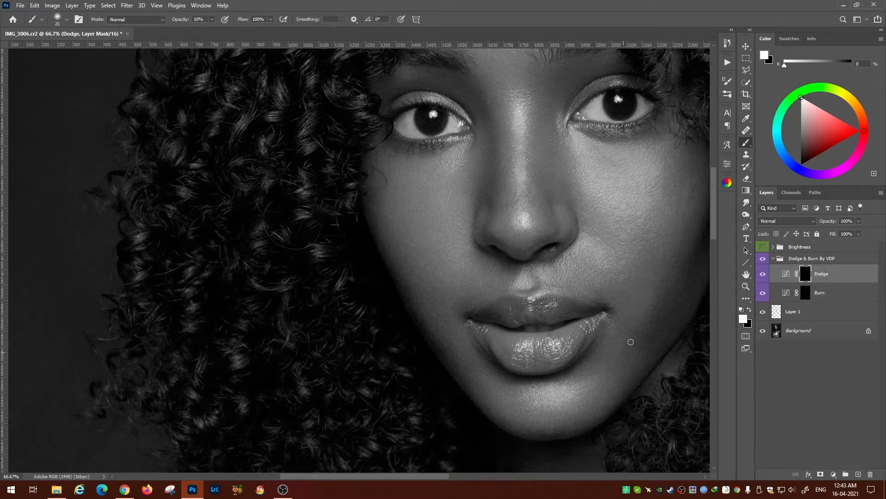
key("alt+bracketleft")
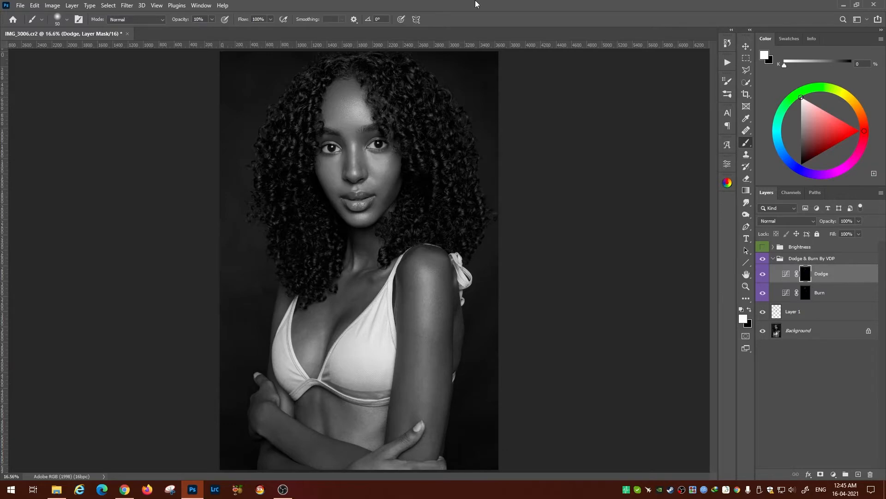
Step: Balance the larger light and dark areas of the portrait at 16.67% zoom on the Dodge and Burn masks with a bigger brush
key("ctrl+plus")
key("ctrl+plus")
key("ctrl+plus")
key("ctrl+plus")
key("ctrl+minus")
key("ctrl+minus")
key("ctrl+minus")
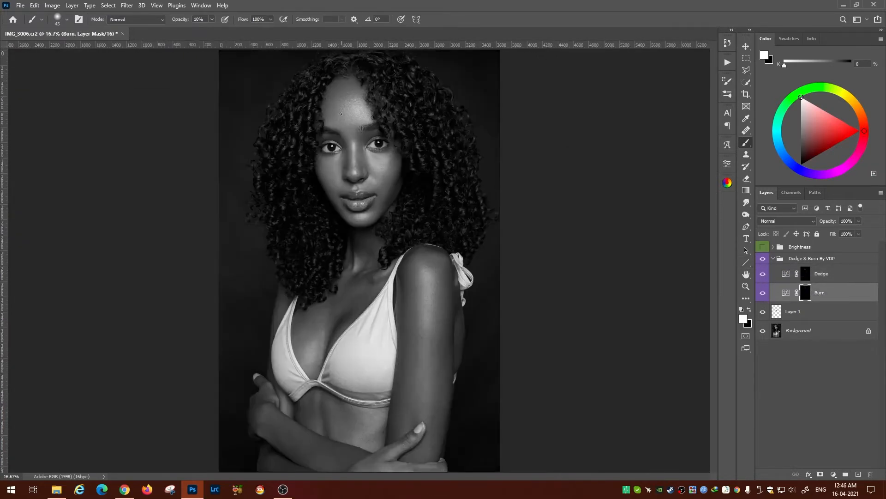
key("alt+bracketright")
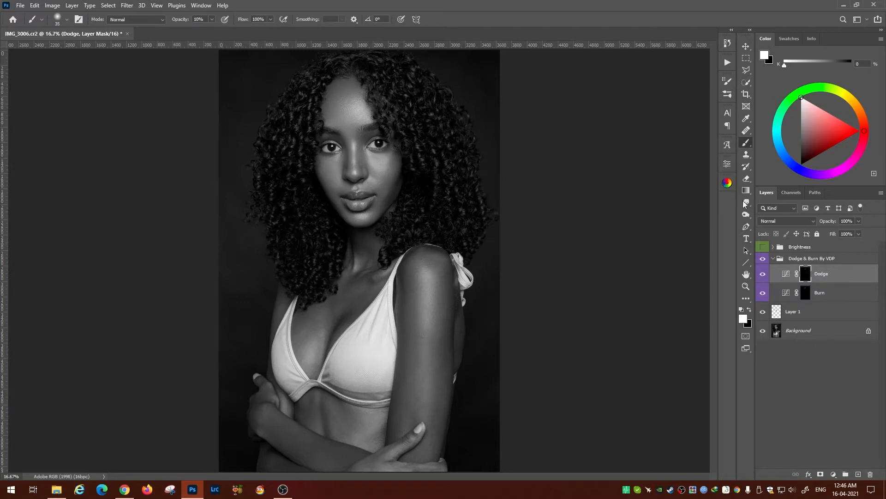
key("alt+bracketleft")
scroll(357, 123, "up", 2)
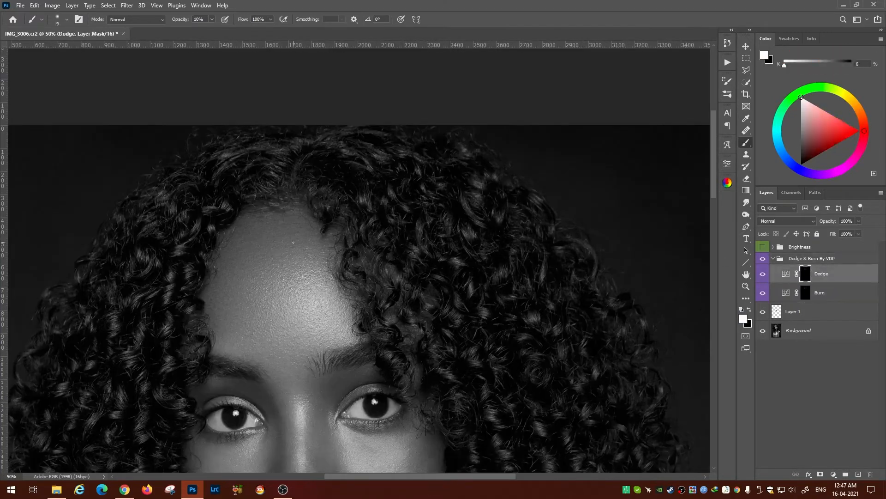
Step: Compare the portrait with and without the Dodge & Burn By VDP group
key("ctrl+minus")
key("ctrl+minus")
left_click(761, 259)
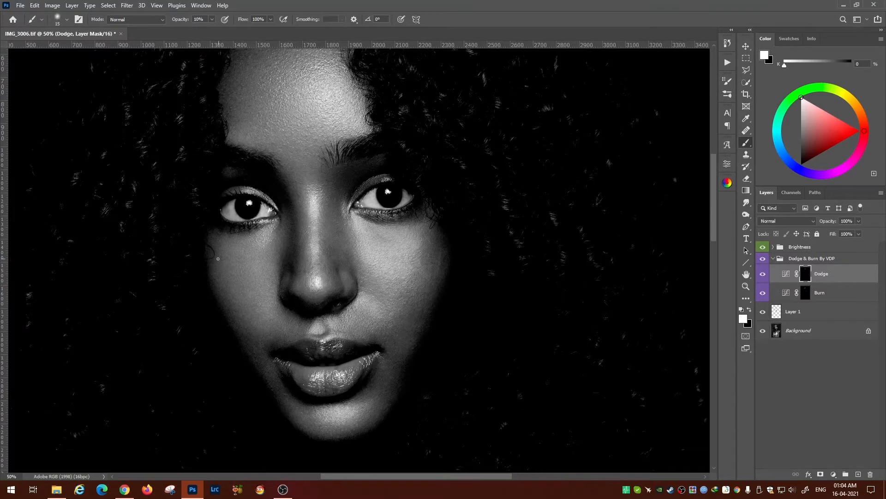
Step: Even out the shadowed cheek and the skin near the mouth corner on the Dodge and Burn masks with the Brightness group visible
key("[")
key("[")
key("[")
key("alt+[")
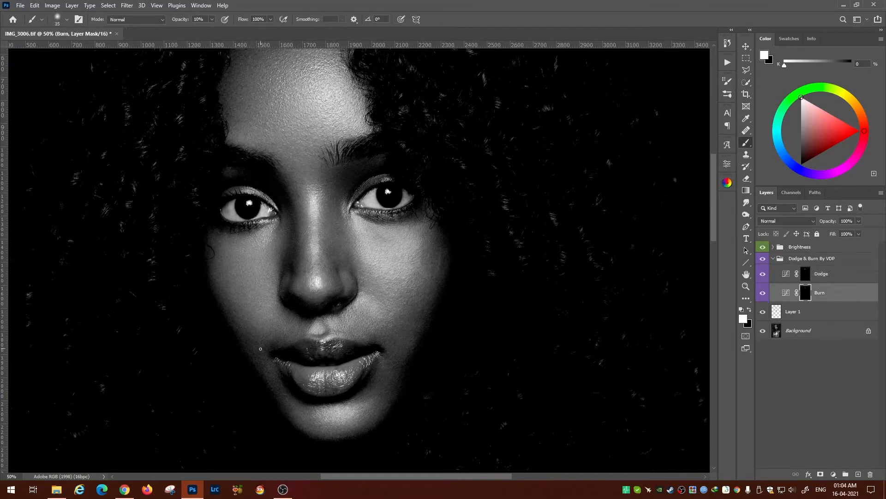
key("bracketleft")
key("alt+]")
key("alt+[")
key("]")
key("alt+]")
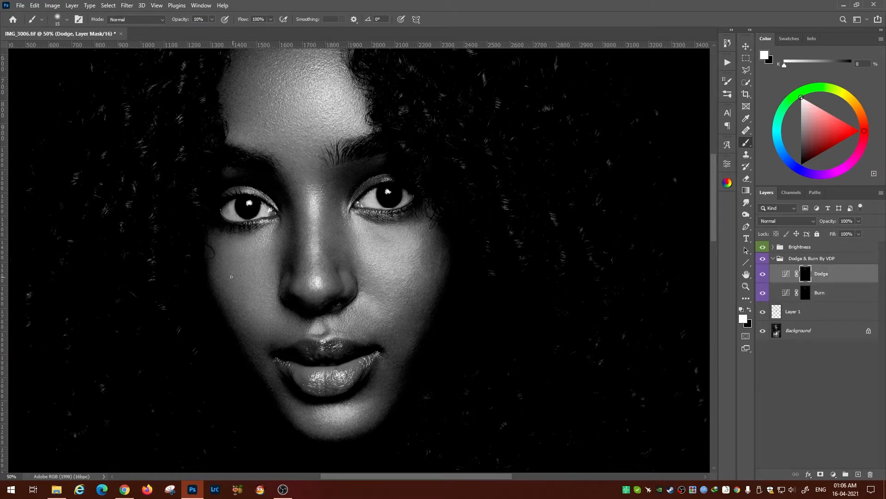
Step: Even out both cheeks and the skin beside the nose on the Dodge and Burn masks with a 15 to 20 px brush
key("alt+[")
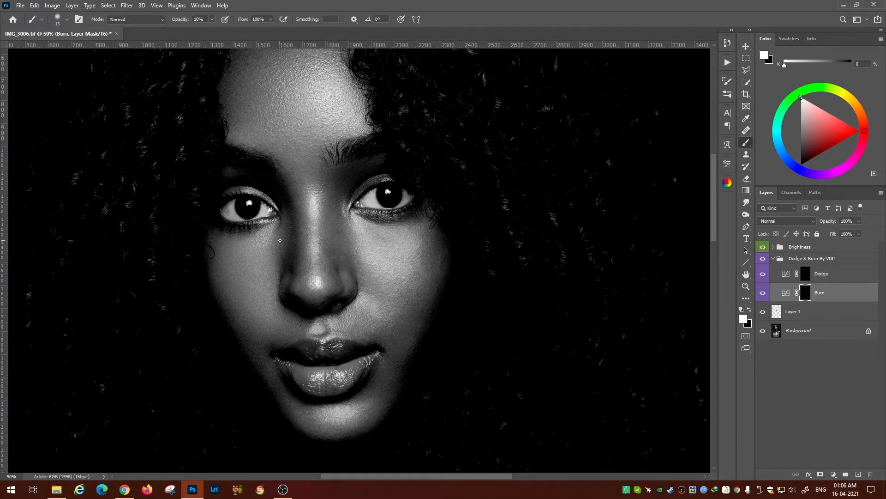
key("alt+]")
key("]")
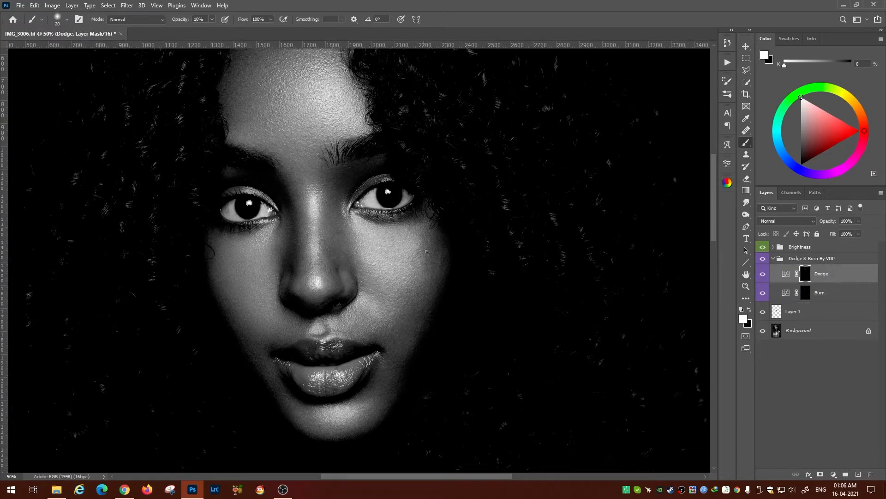
key("alt+[")
key("[")
key("bracketright")
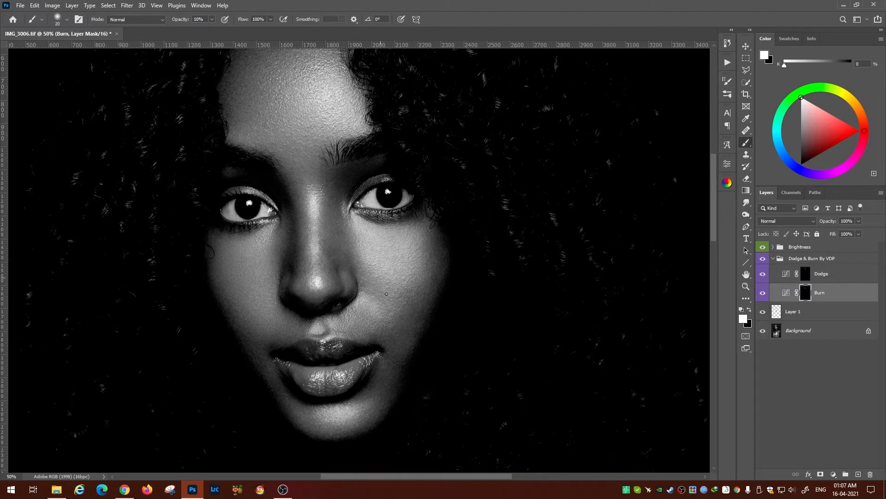
key("alt+]")
key("[")
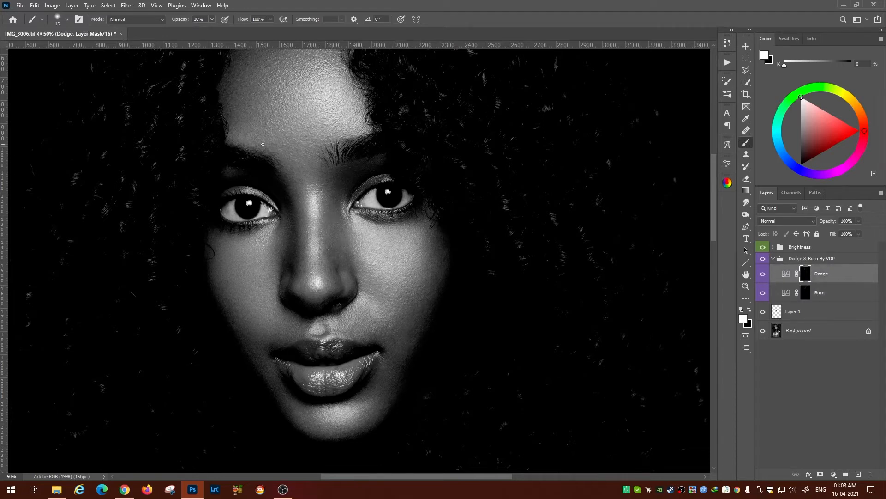
Step: Blend the brighter cheek from under the eye down toward the mouth on the Burn and Dodge masks
mouse_move(412, 291)
left_mouse_down()
mouse_move(405, 243)
mouse_move(440, 302)
left_mouse_up()
key("alt+[")
key("]")
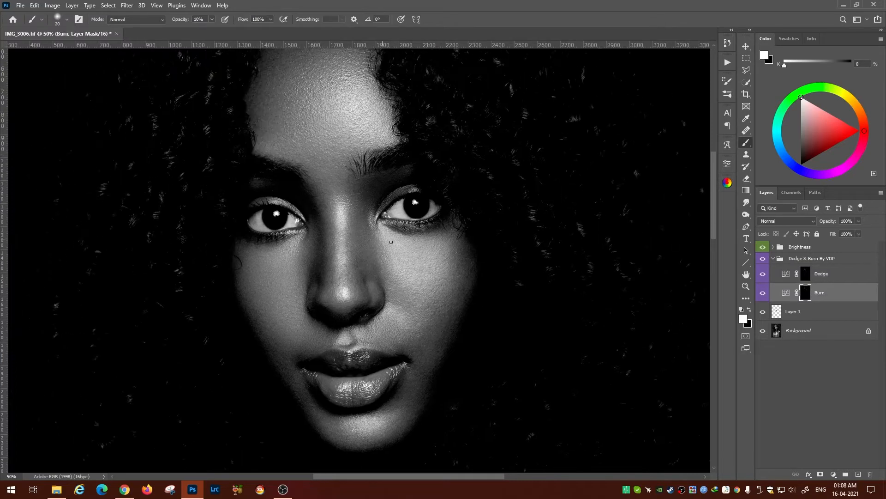
key("alt+]")
key("[")
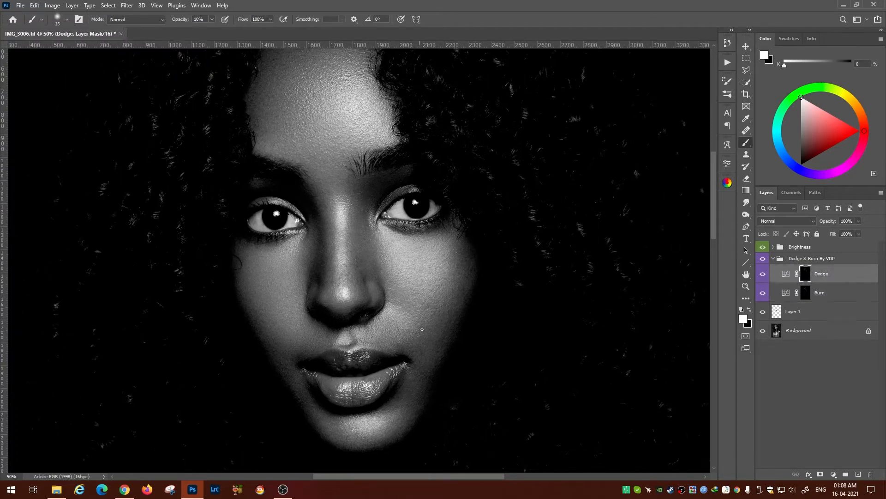
key("]")
key("alt+[")
key("[")
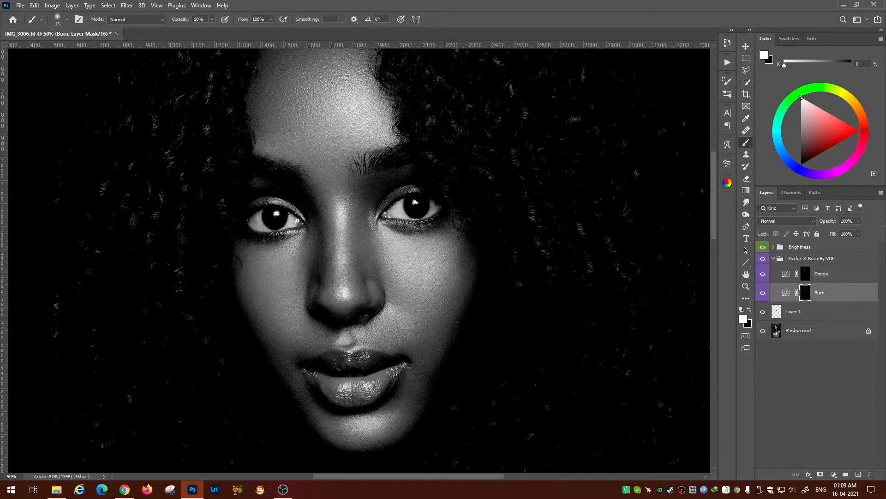
Step: Smooth the transition toward the shadowed outer edge of the brighter cheek, alternating between the Dodge and Burn masks
key("alt+]")
key("]")
key("alt+[")
key("[")
key("bracketright")
key("alt+]")
key("[")
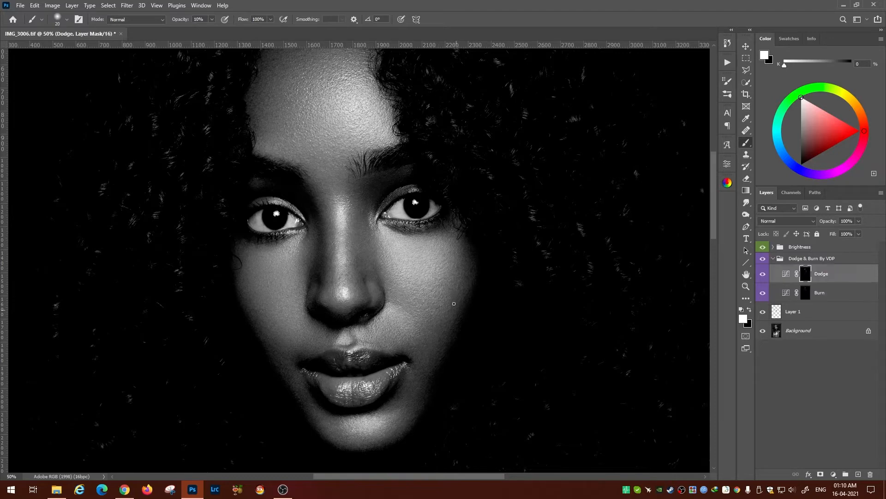
key("alt+[")
key("alt+]")
key("[")
key("alt+[")
key("]")
Step: Hide the Brightness group and refine the skin above the mouth at 66.67% zoom on the Dodge and Burn masks
left_click(763, 246)
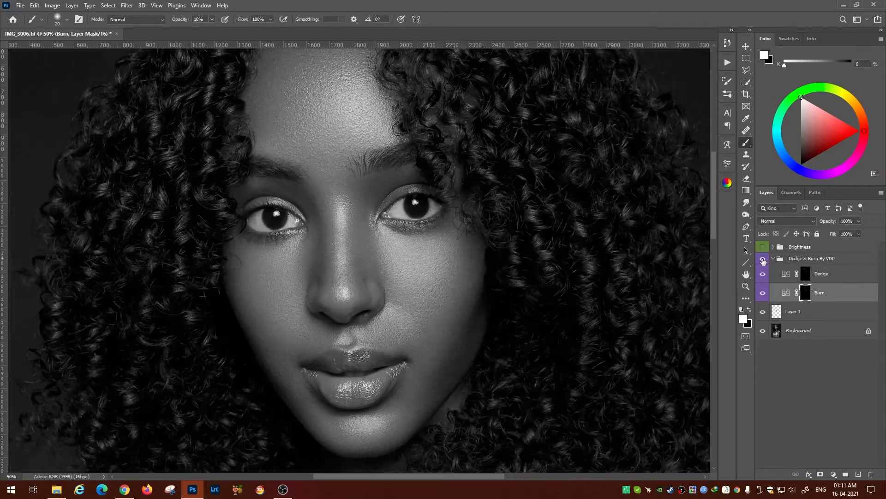
key("ctrl+plus")
key("alt+]")
key("[")
key("[")
key("alt+[")
key("]")
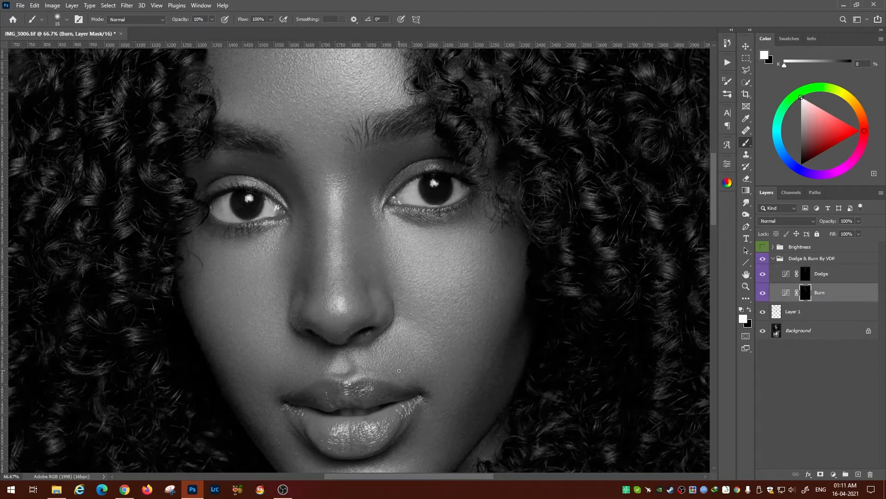
key("alt+]")
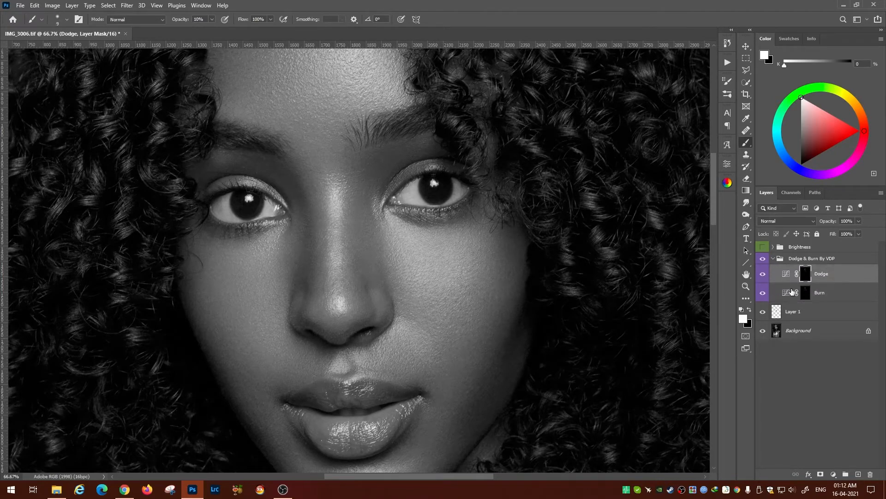
Step: Even out the lower face around the mouth, chin and jawline on the Dodge and Burn masks with a 15 px brush
key("alt+[")
left_click_drag(507, 379, 495, 303)
key("alt+]")
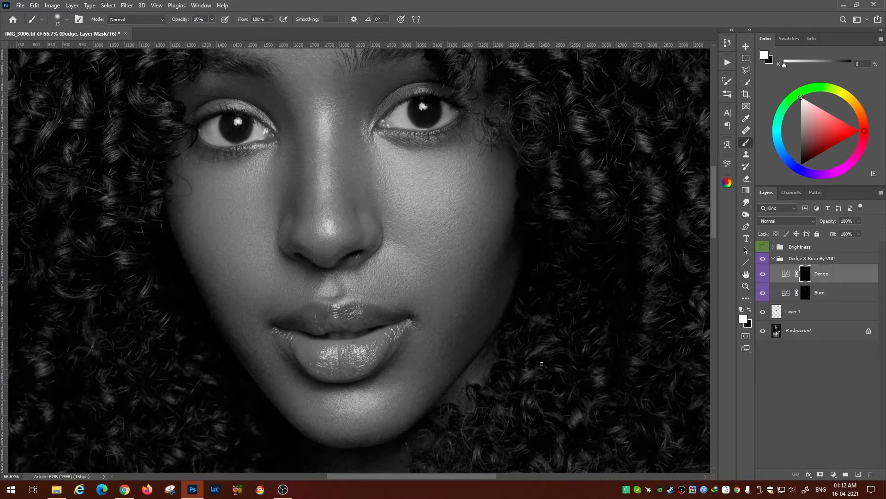
key("alt+[")
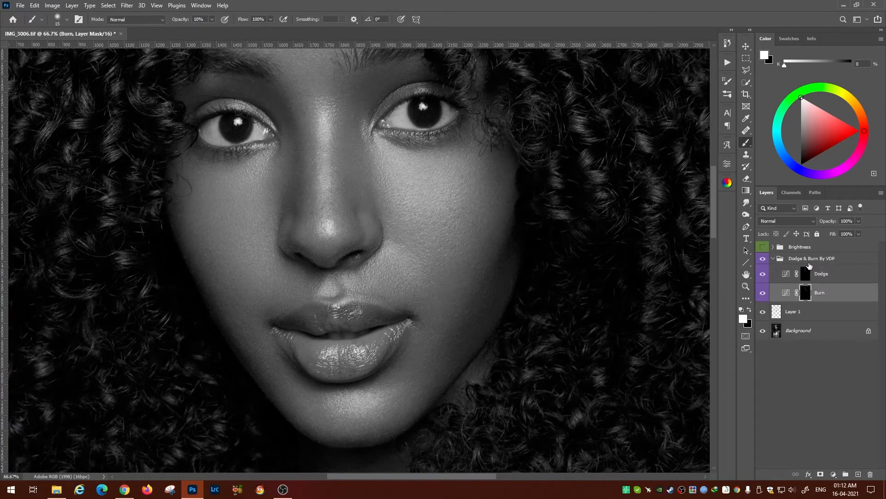
key("alt+]")
key("alt+[")
key("alt+]")
Step: Blend uneven patches on the brighter cheek and beside the mouth corner on the Burn and Dodge masks at 10% opacity
left_click_drag(448, 250, 456, 331)
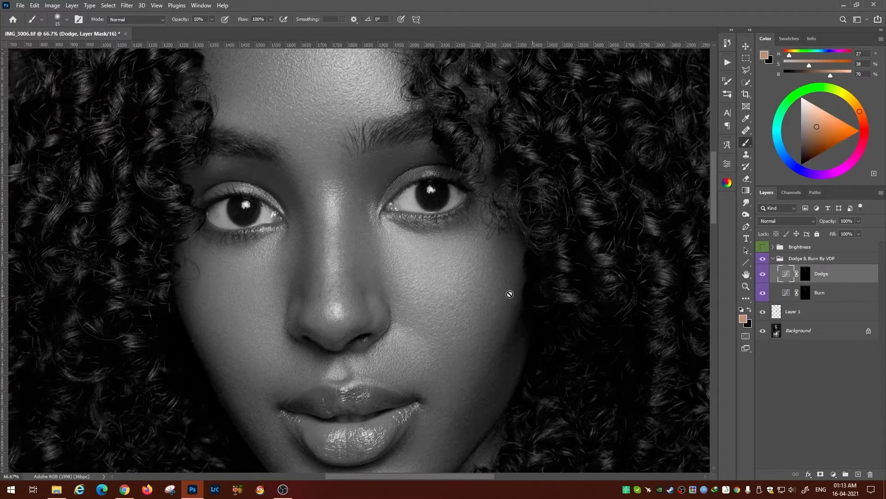
key("alt+[")
key("alt+]")
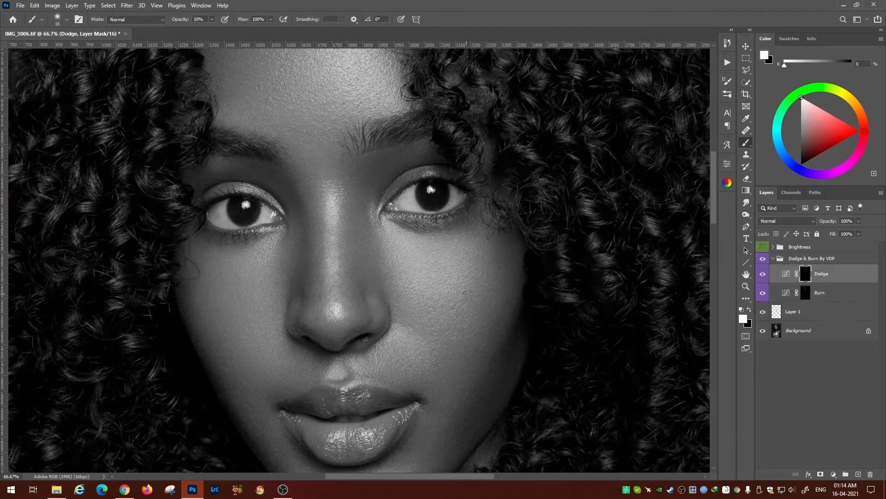
key("alt+[")
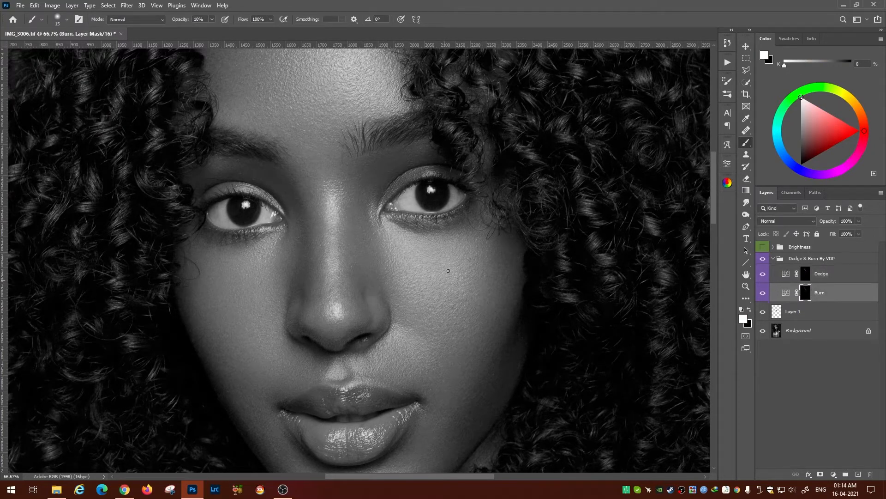
key("alt+]")
scroll(442, 368, "down", 3)
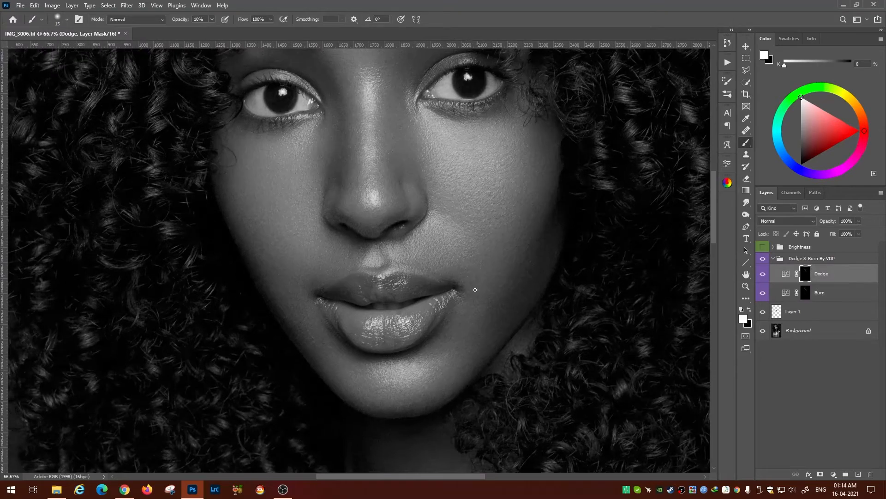
Step: Refine the nose, the skin beside it and the upper eyelid on the Dodge and Burn masks with a 10 to 15 px brush
scroll(538, 241, "up", 3)
scroll(520, 264, "left", 2)
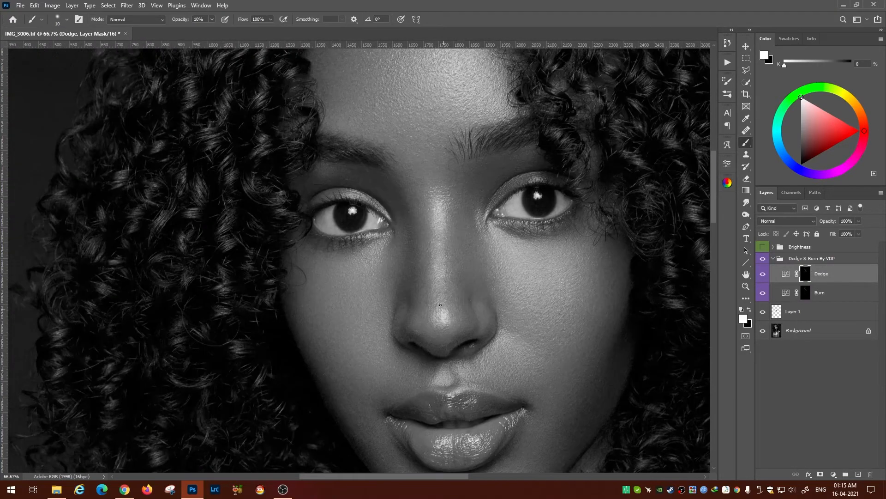
key("alt+[")
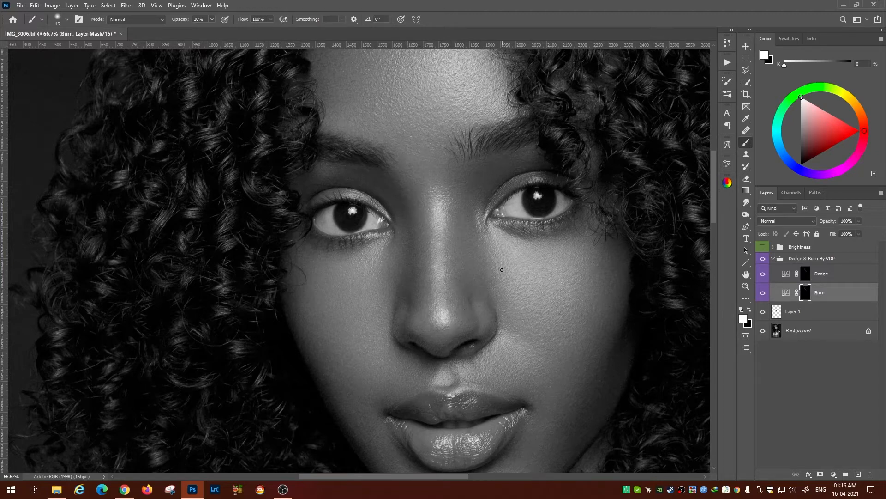
key("alt+]")
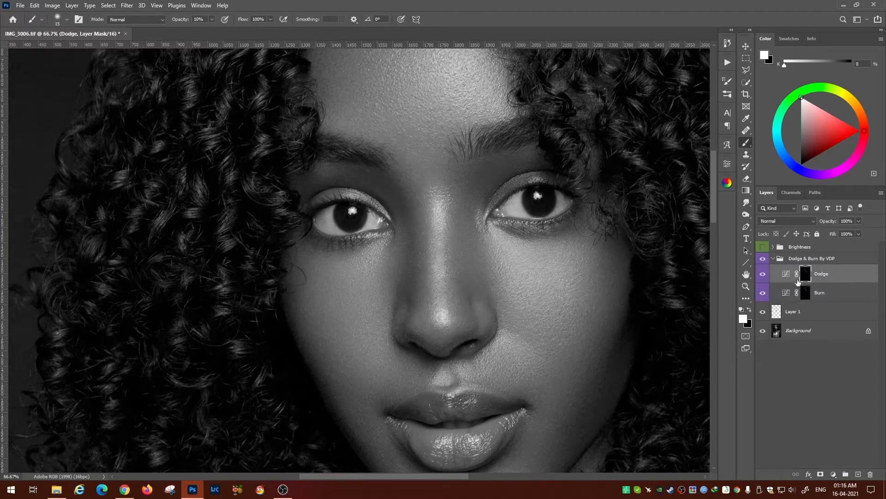
key("alt+[")
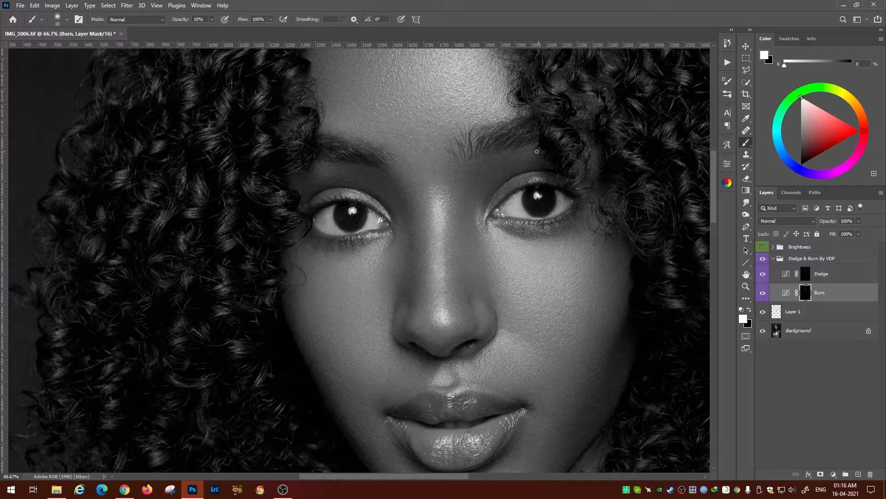
key("alt+]")
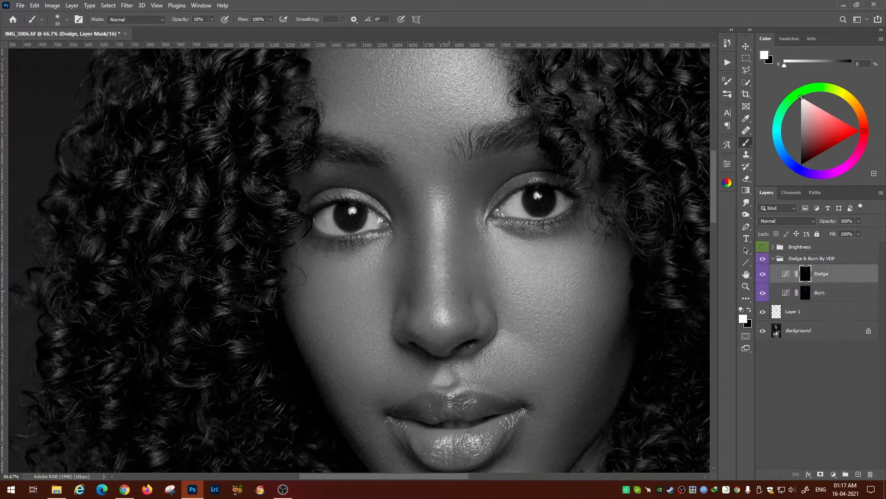
Step: Compare the whole portrait with and without the Dodge & Burn By VDP group
left_click(773, 258)
left_click(762, 259)
key("ctrl+0")
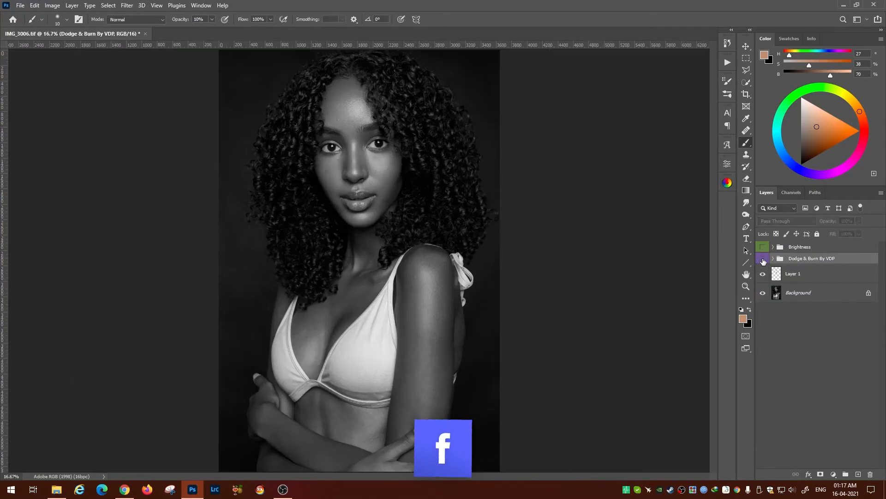
left_click(762, 259)
Step: Tone down bright spots along the nose bridge on the Burn mask with a 10 px brush at 66.67% zoom
key("ctrl+plus")
key("ctrl+plus")
key("ctrl+plus")
left_click(773, 258)
left_click(805, 273)
key("bracketright")
key("bracketright")
key("bracketright")
key("alt+[")
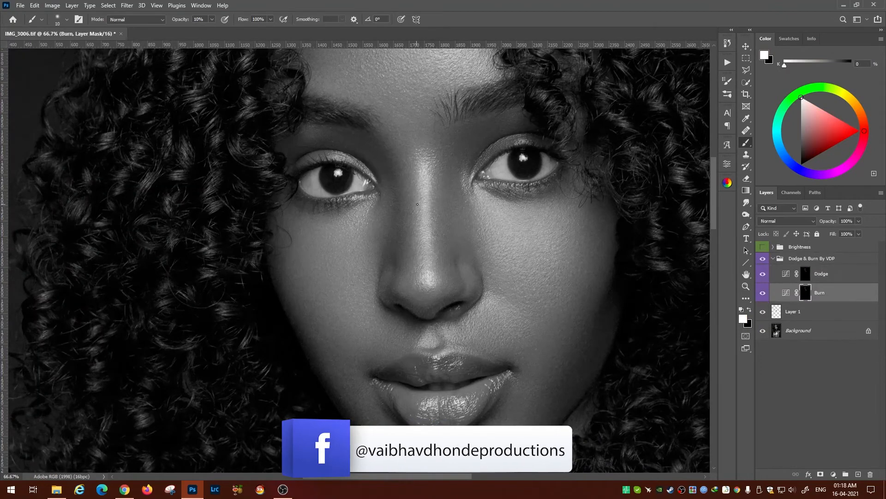
key("bracketleft")
key("bracketleft")
Step: Blend the nose tip, the side of the nose and the adjacent cheek on the Dodge and Burn masks with a small brush
key("alt+]")
key("bracketleft")
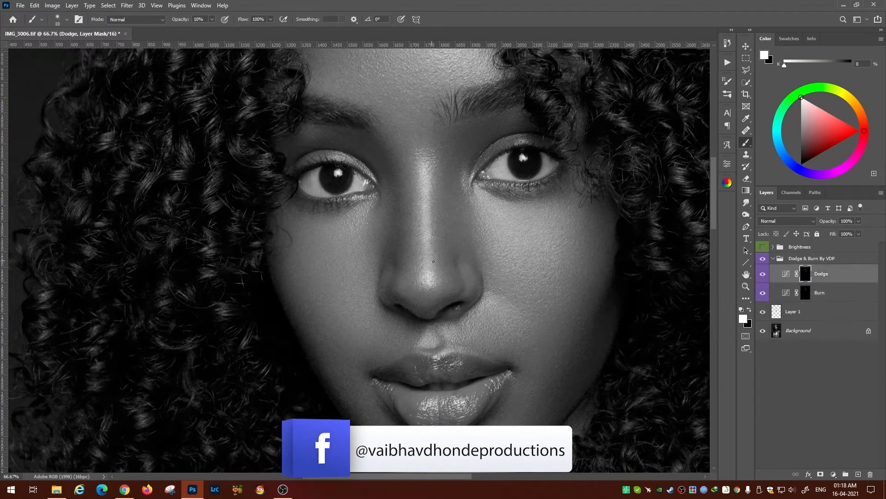
key("bracketright")
key("alt+[")
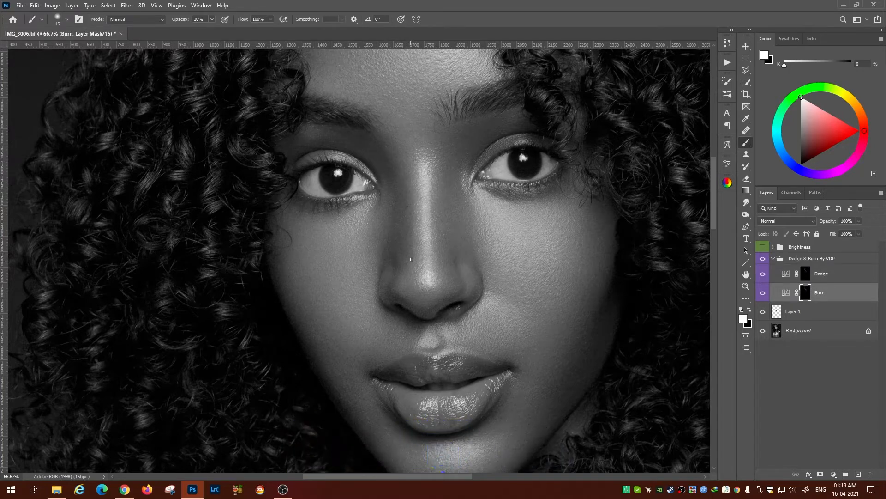
key("alt+bracketright")
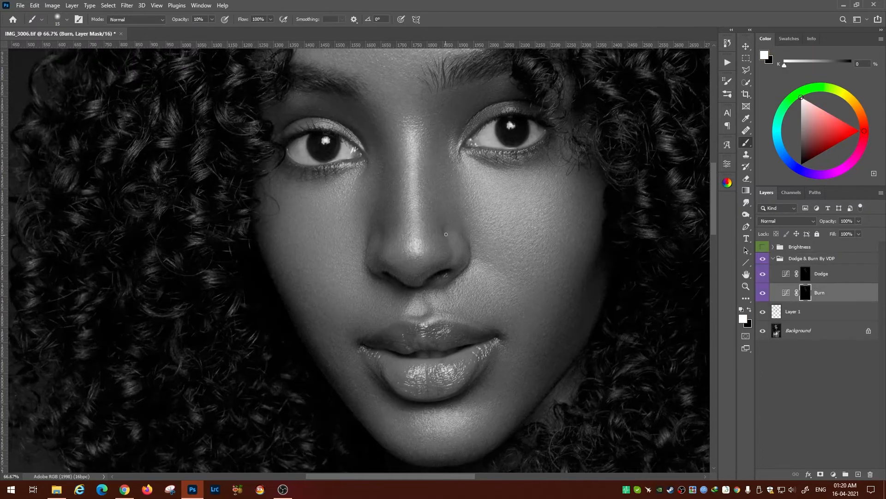
key("alt+bracketright")
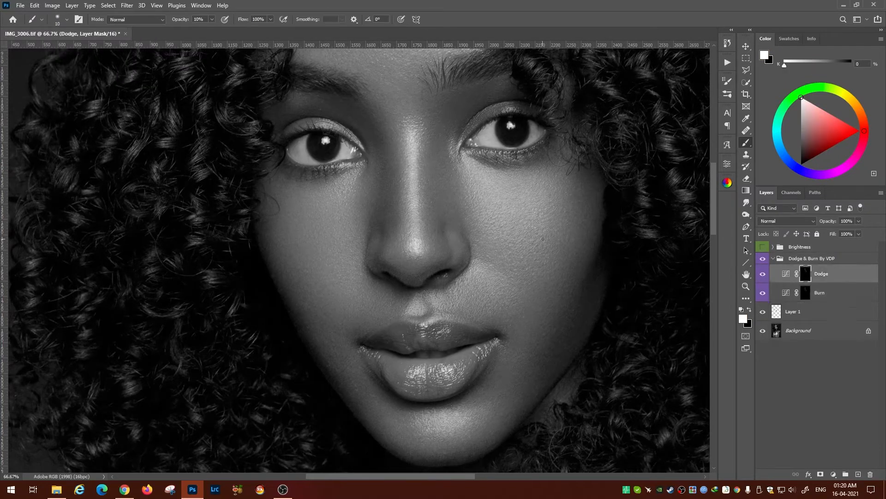
key("alt+bracketleft")
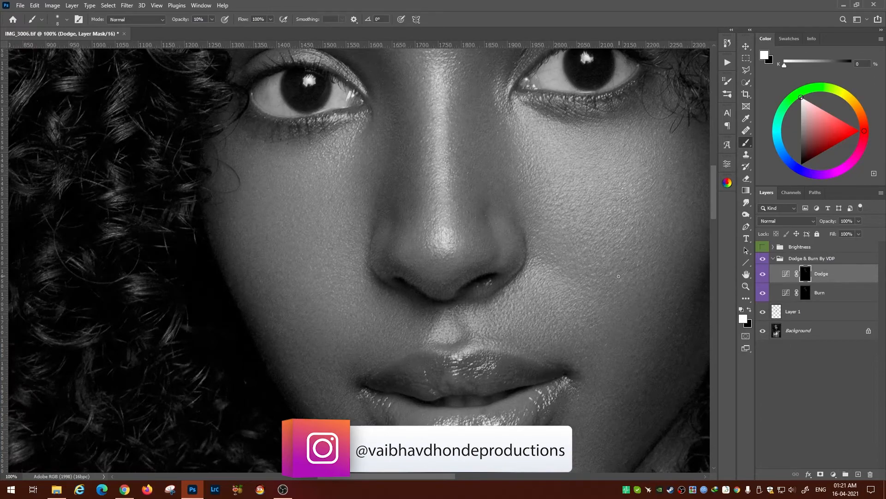
Step: Even out the tones of the neck on the Burn mask with a 10 to 15 px brush
scroll(519, 297, "down", 3)
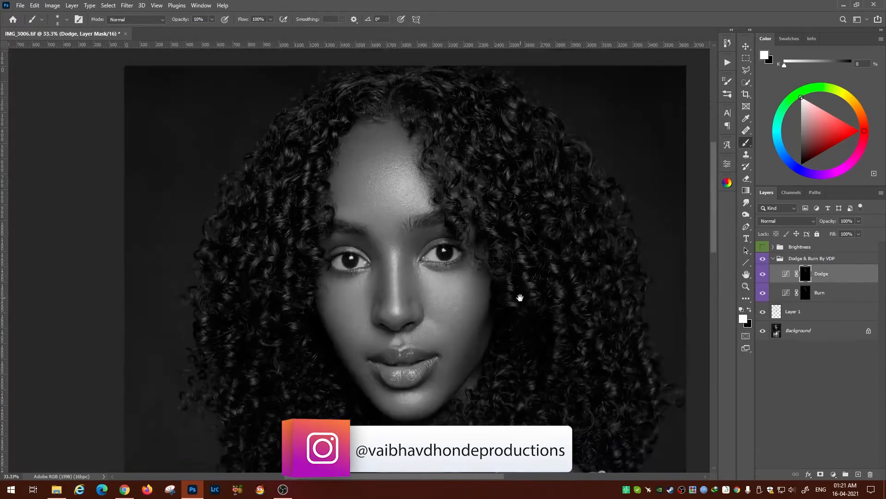
scroll(502, 269, "up", 1)
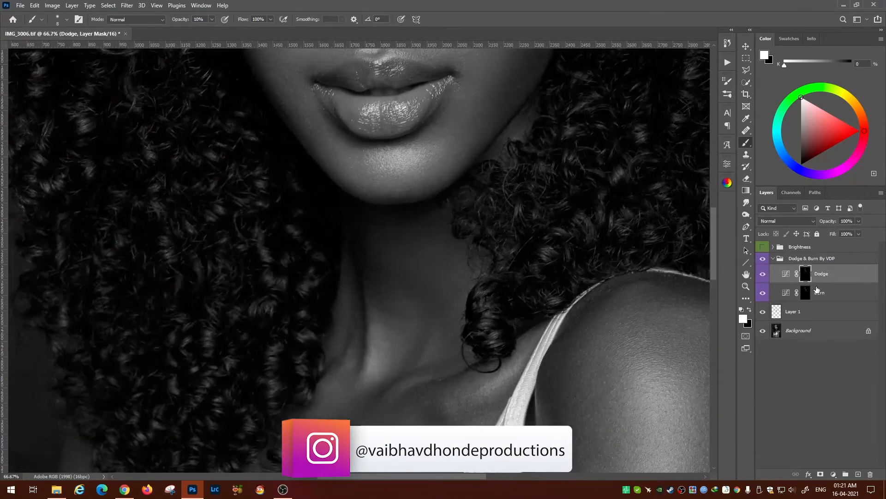
key("alt+bracketleft")
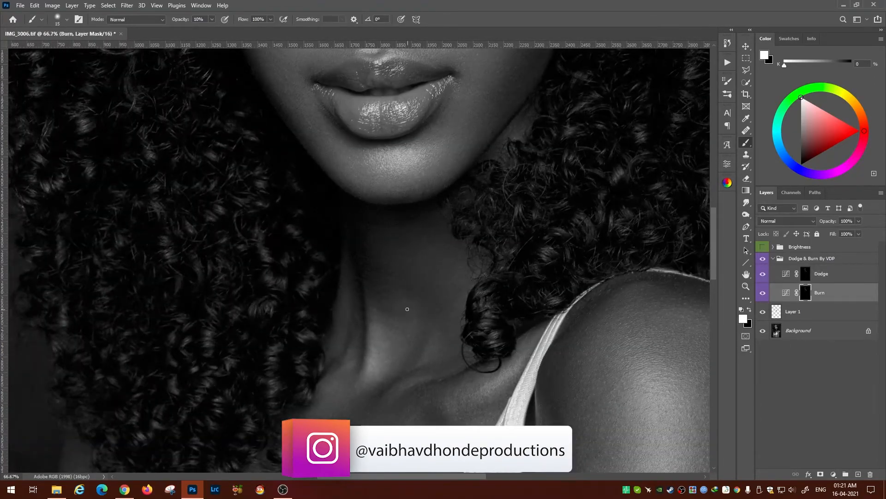
key("bracketright")
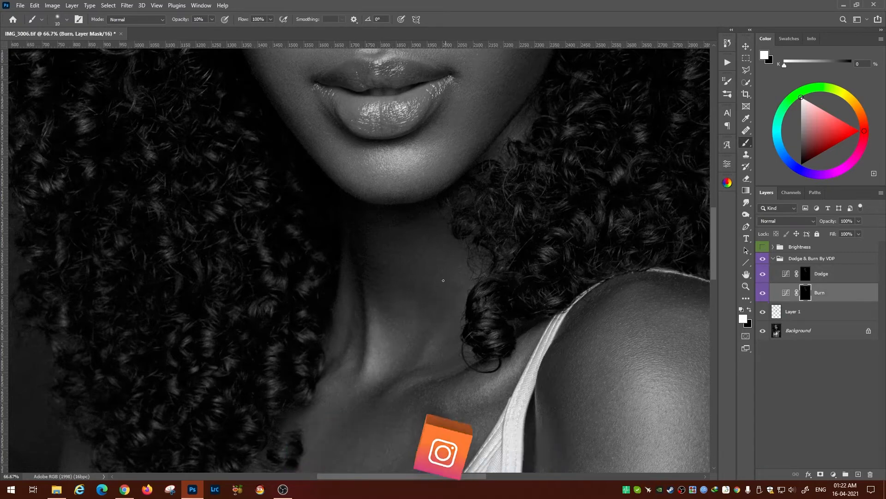
Step: Even out the base of the neck and the collarbone on the Dodge and Burn masks with a 15 to 25 px brush
key("alt+bracketright")
scroll(435, 279, "down", 3)
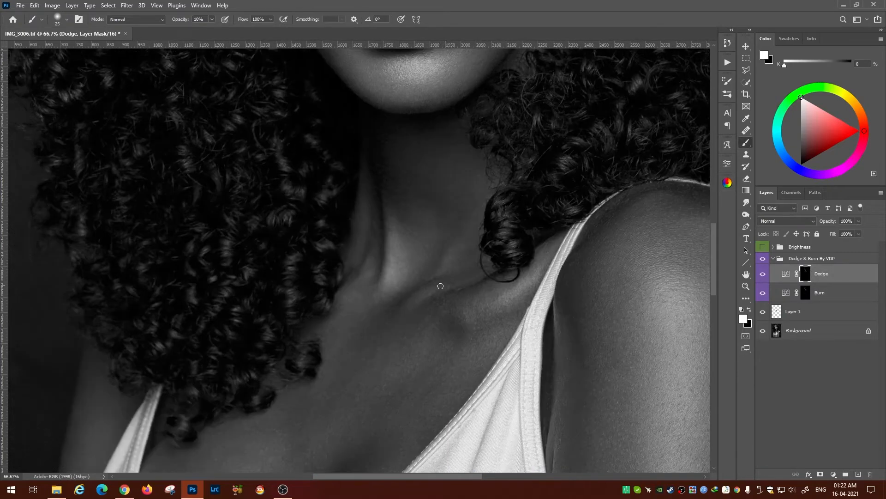
key("bracketleft")
key("alt+bracketleft")
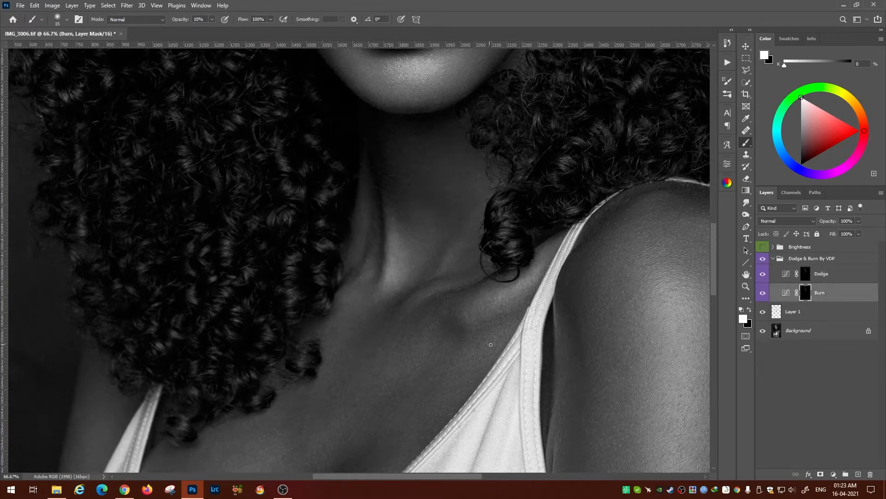
key("alt+bracketright")
key("alt+bracketleft")
left_click_drag(427, 347, 466, 209)
key("bracketright")
left_click_drag(454, 168, 443, 214)
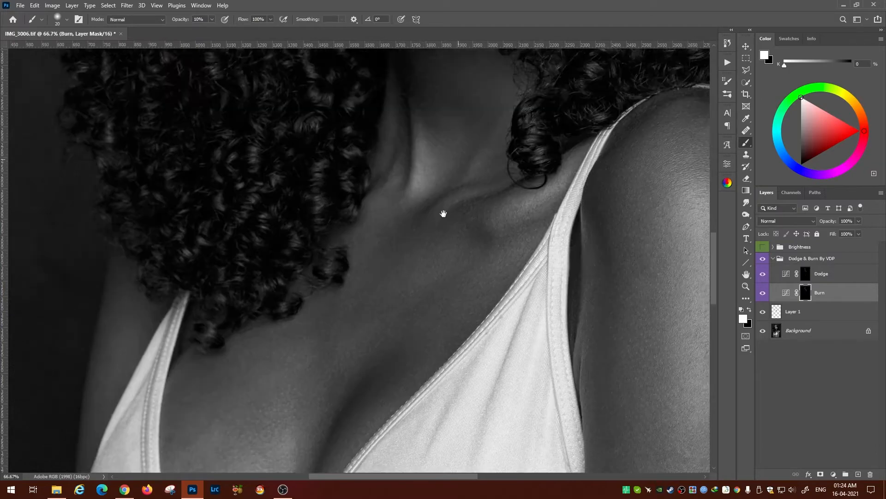
Step: Blend the transition from collarbone to upper chest on the Dodge and Burn masks with a 15 px brush
key("bracketleft")
key("alt+bracketright")
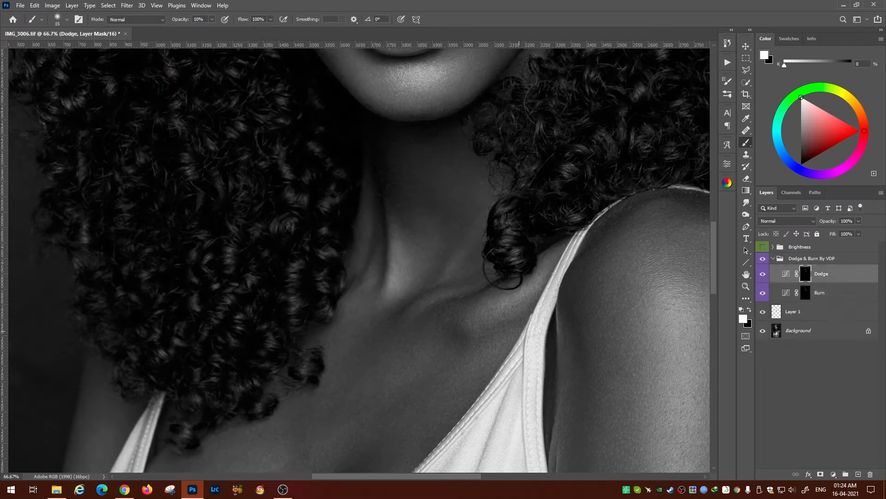
key("alt+bracketleft")
left_click(805, 273)
left_click_drag(354, 415, 477, 236)
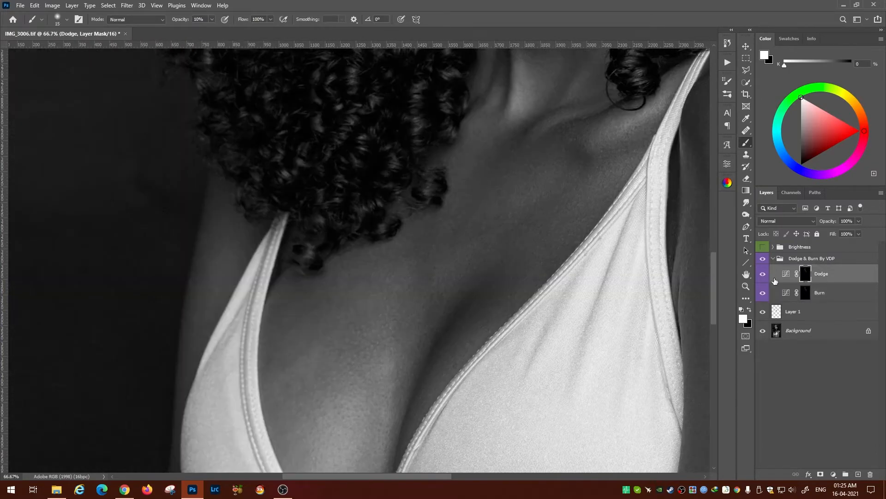
Step: Smooth uneven patches across the upper chest on the Dodge and Burn masks with a 20 px brush
key("bracketright")
key("bracketleft")
key("bracketright")
key("alt+bracketleft")
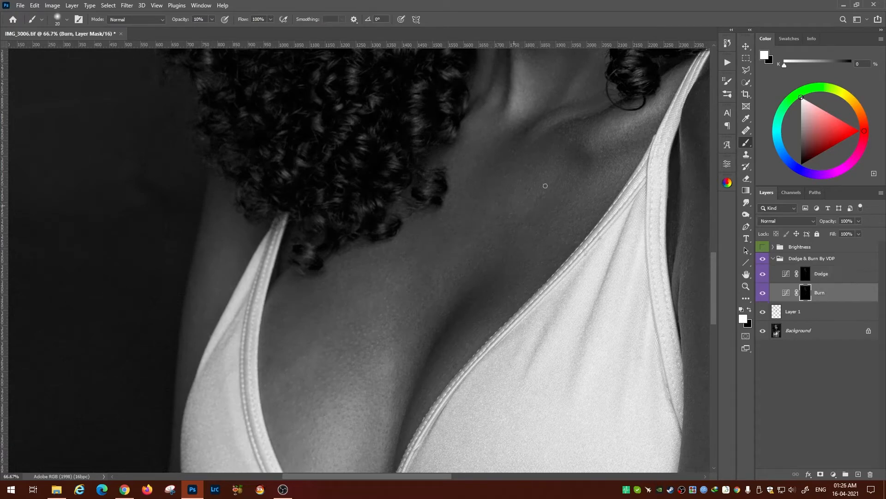
Step: Even out the mottled skin of the lower chest between the bikini cups on the Burn and Dodge masks with a 15 px brush
left_click_drag(308, 365, 283, 226)
key("bracketleft")
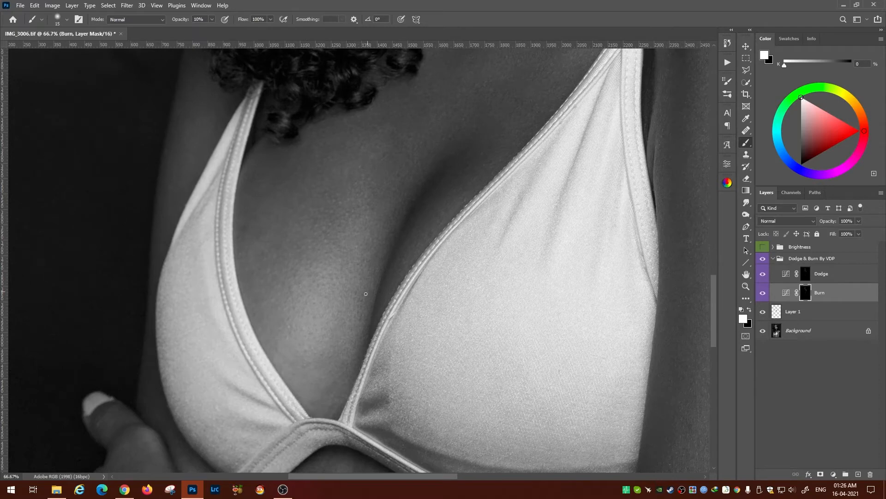
key("alt+bracketright")
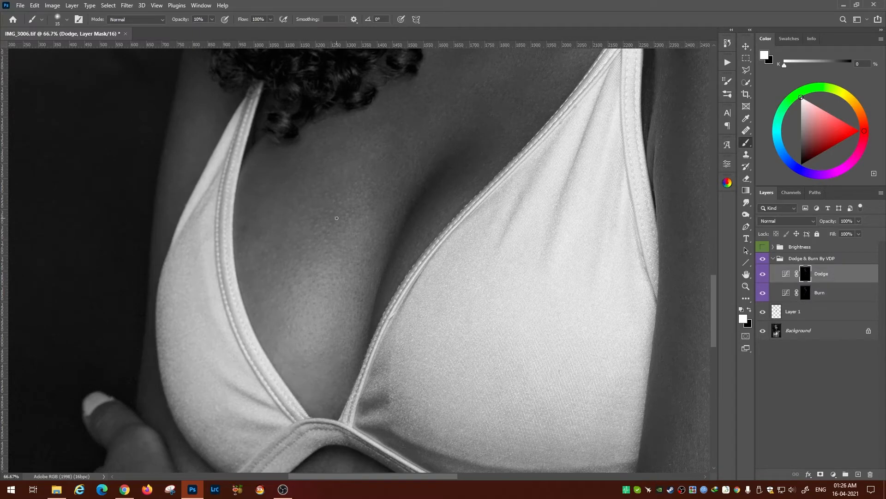
key("bracketright")
key("bracketleft")
key("alt+bracketleft")
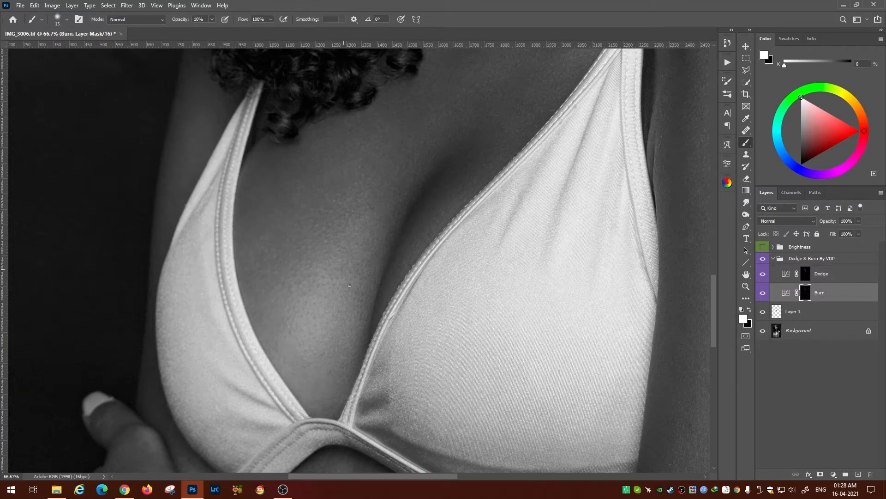
Step: Tone the chest skin along the inner edge of the bikini strap on the Burn mask with a 25 px brush
key("bracketright")
key("bracketright")
key("alt+bracketright")
key("alt+bracketleft")
left_click_drag(252, 252, 239, 343)
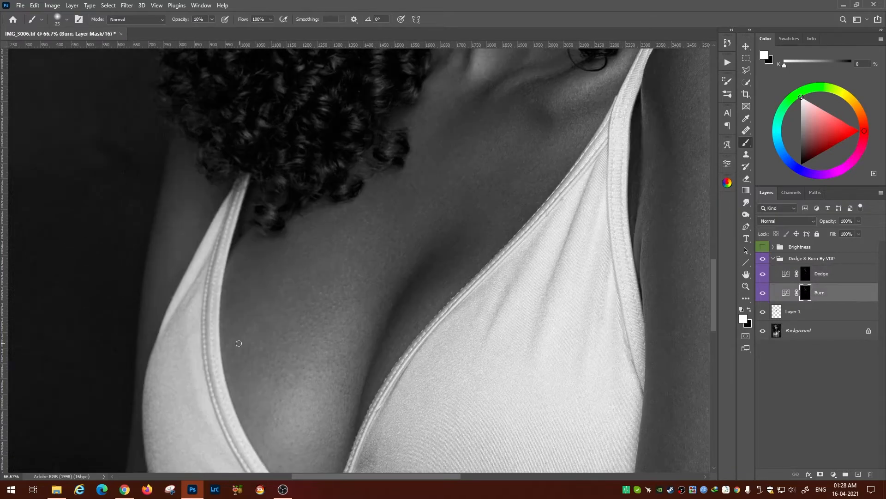
key("bracketleft")
key("bracketleft")
Step: Soften tonal transitions around the cleavage shadow on the Dodge and Burn masks with a 10 to 15 px brush
left_click_drag(301, 372, 379, 208)
key("alt+bracketright")
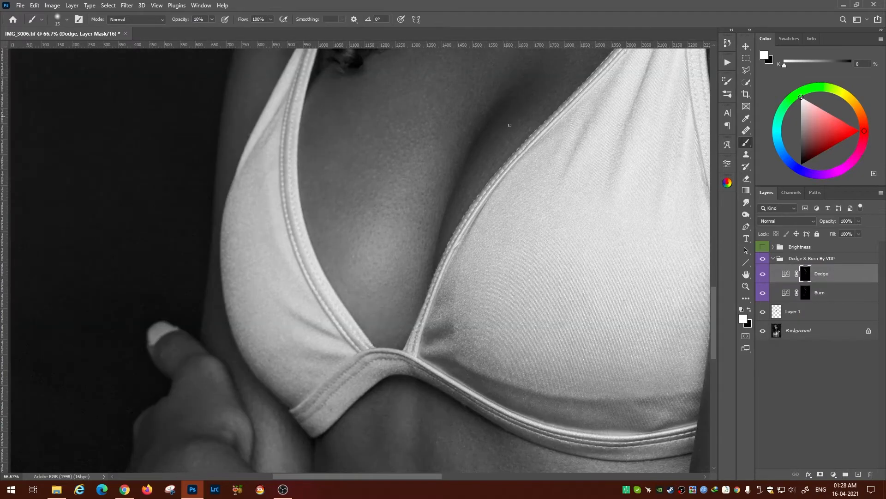
key("alt+bracketleft")
left_click_drag(437, 105, 353, 263)
key("alt+bracketright")
key("bracketleft")
left_click_drag(437, 186, 353, 304)
Step: Even out the skin just below the bikini's lower band on the Burn and Dodge masks with a 10 to 20 px brush
left_click_drag(295, 444, 354, 284)
key("alt+bracketleft")
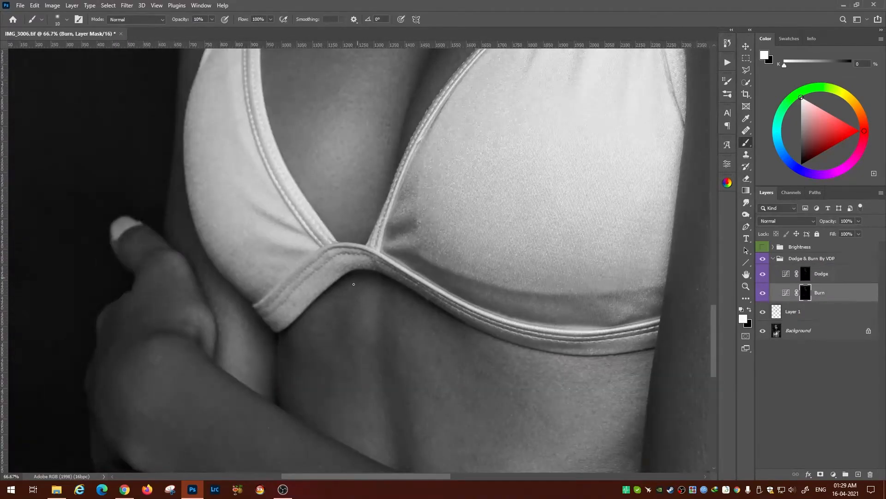
key("bracketright")
key("bracketright")
key("alt+bracketright")
left_click_drag(391, 434, 392, 346)
key("alt+bracketleft")
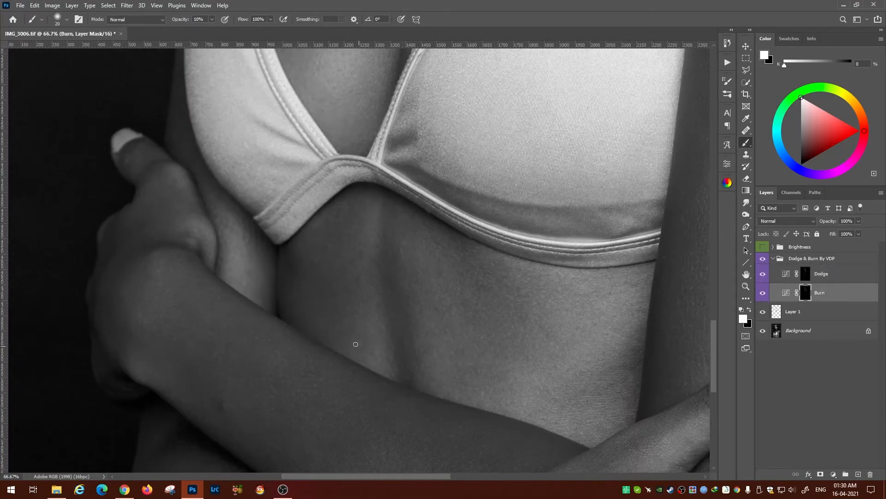
Step: Blend the abdomen around its central crease on the Dodge and Burn masks with a 15 to 20 px brush
key("alt+bracketright")
key("alt+bracketleft")
key("alt+bracketright")
key("bracketleft")
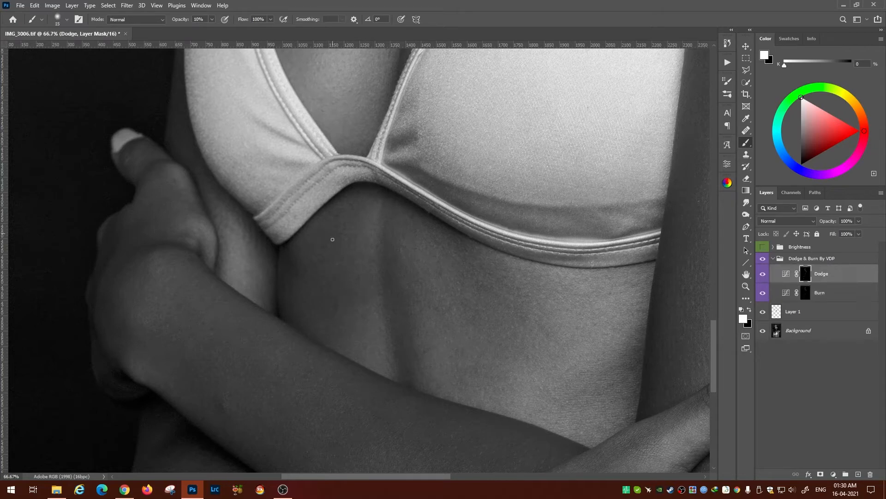
key("bracketright")
key("alt+bracketleft")
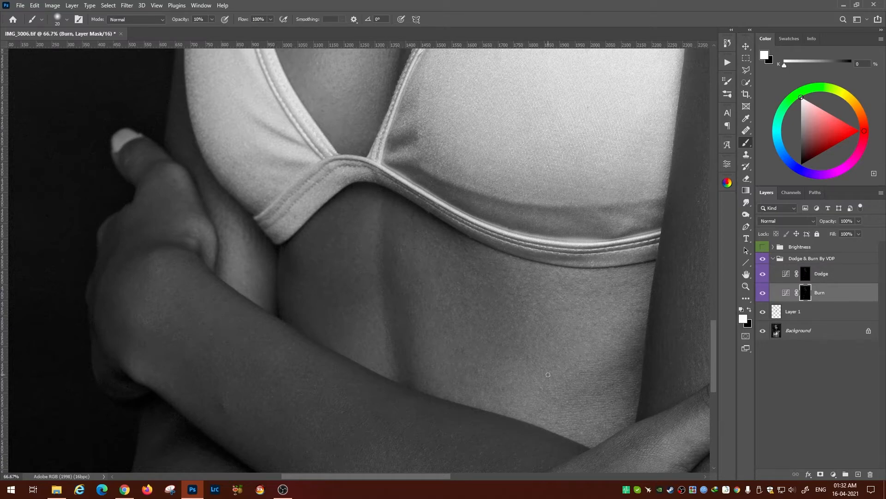
Step: Smooth the bright side of the abdomen next to the upper arm on the Dodge and Burn masks with a 20 to 25 px brush
key("alt+bracketright")
key("alt+bracketleft")
key("alt+bracketright")
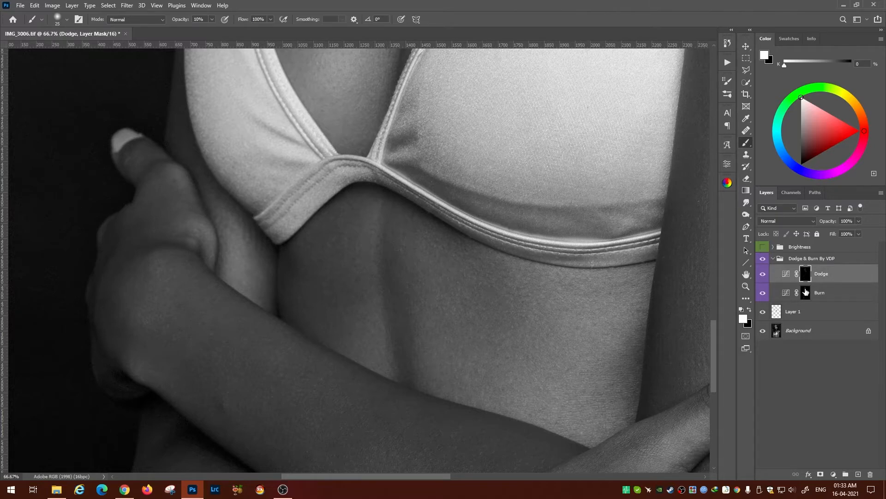
key("alt+bracketleft")
key("bracketleft")
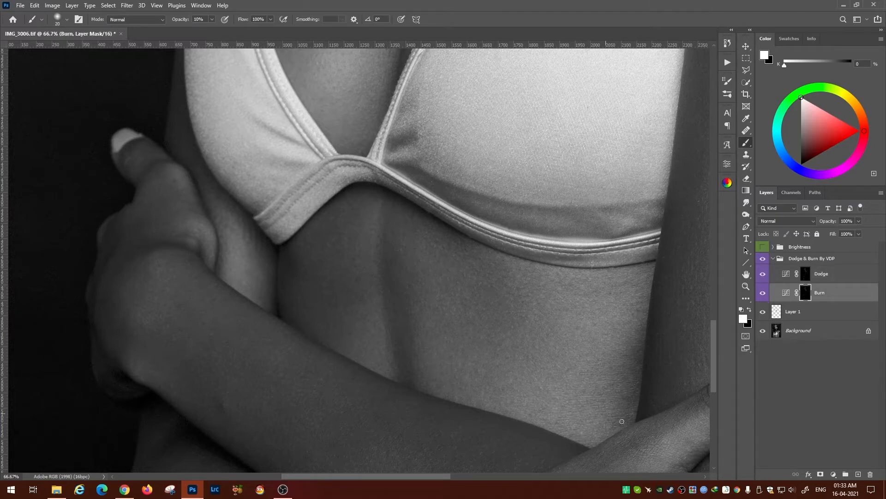
key("alt+bracketright")
Step: Balance the broader tones of the abdomen on the Dodge and Burn masks at 25% zoom with a 40 to 45 px brush
scroll(543, 359, "down", 3)
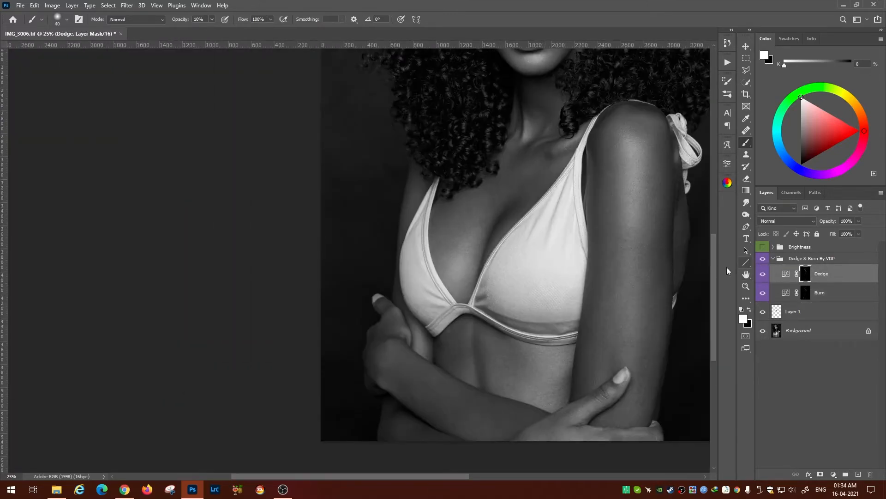
key("alt+bracketleft")
key("bracketright")
key("alt+bracketright")
key("bracketleft")
key("alt+bracketleft")
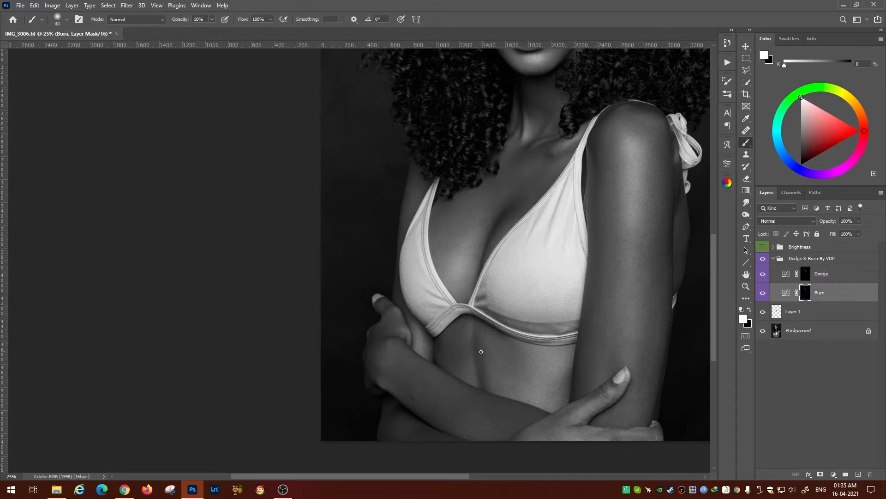
key("alt+bracketright")
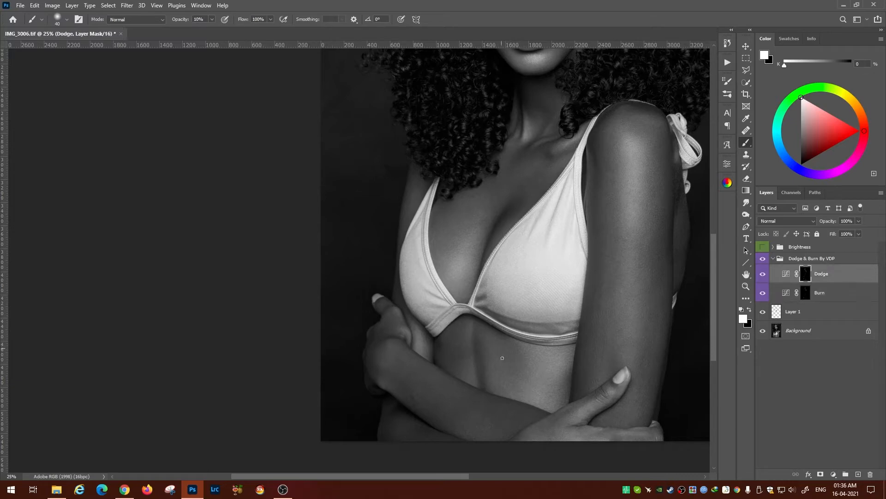
key("alt+bracketleft")
key("alt+bracketright")
key("bracketright")
key("alt+bracketleft")
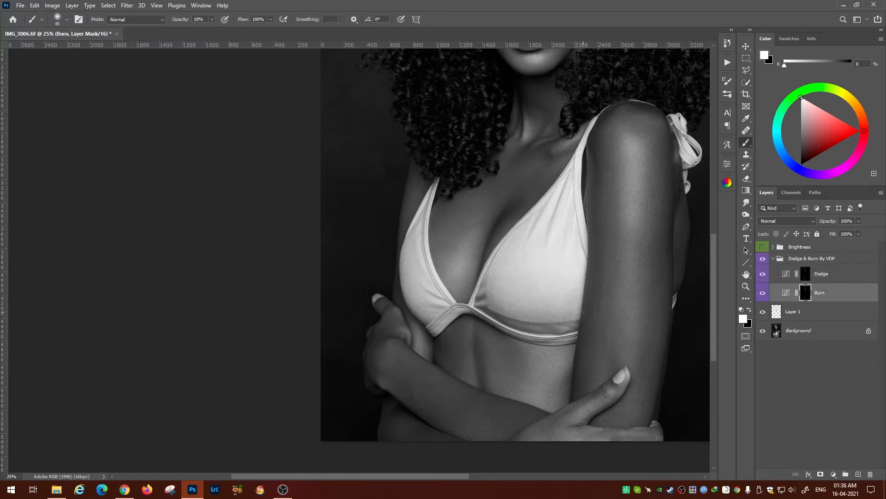
Step: Refine the vertical crease and small spots on the abdomen on the Burn and Dodge masks at 100% zoom with a 9 to 10 px brush
key("ctrl+minus")
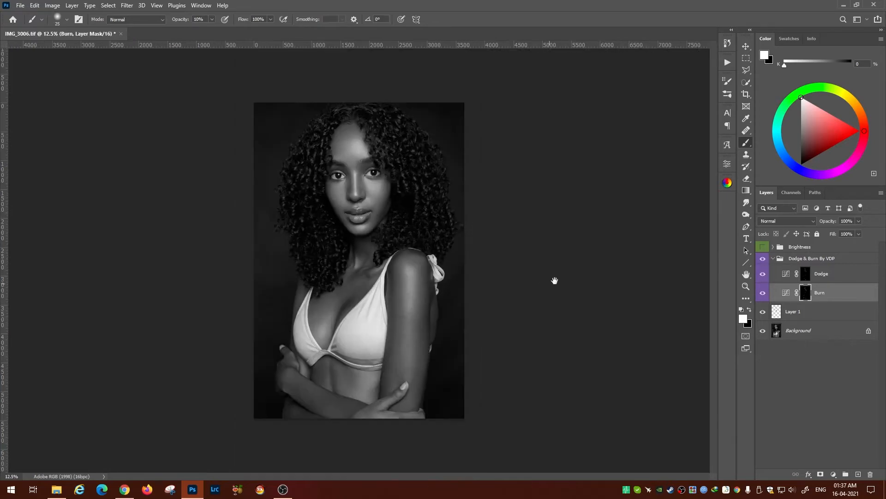
key("bracketleft")
key("ctrl+plus")
key("ctrl+plus")
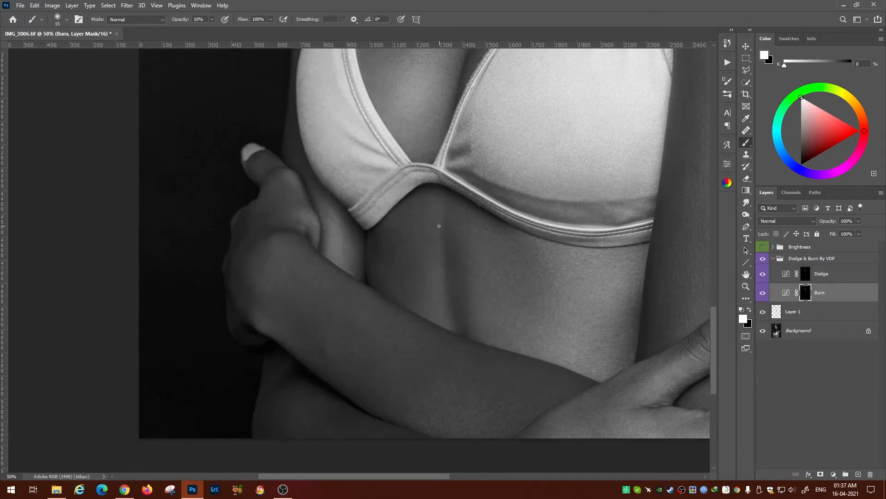
key("ctrl+plus")
key("bracketleft")
key("bracketleft")
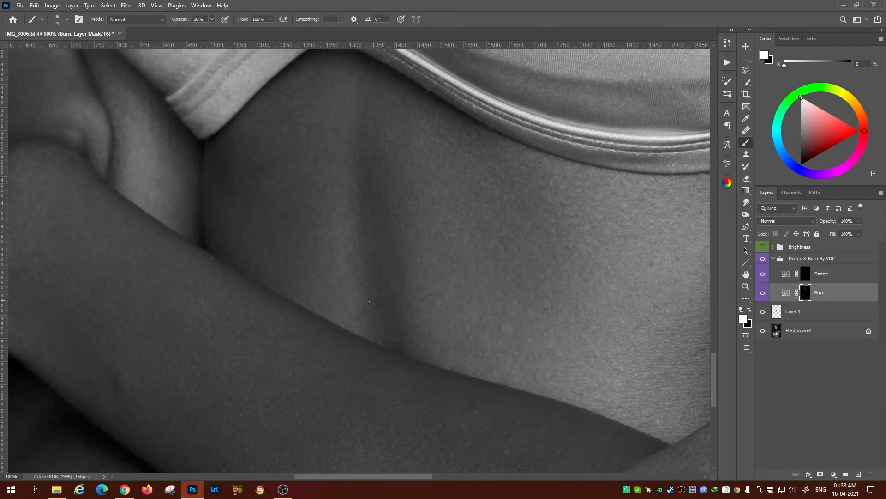
key("alt+bracketright")
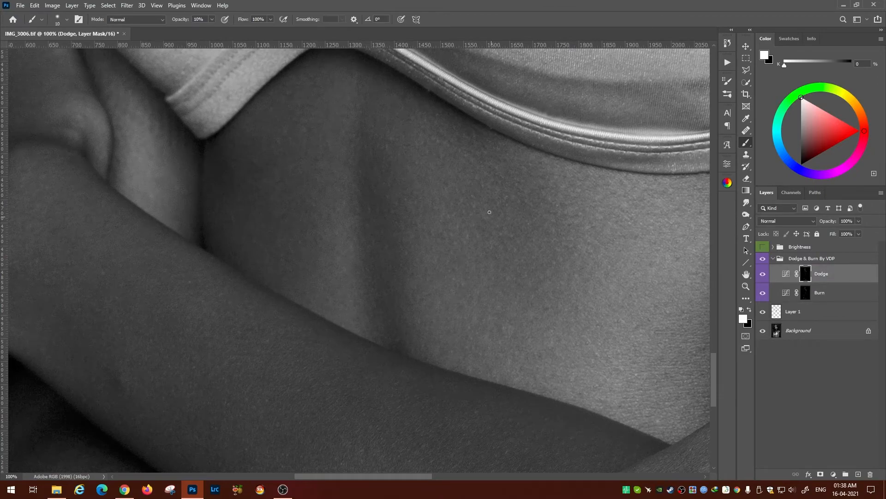
key("alt+bracketleft")
Step: Balance the overall chest tones at 33.33% zoom, alternating the Dodge and Burn masks with a brush of about 30 px
key("ctrl+0")
key("bracketright")
key("bracketright")
key("ctrl+plus")
key("ctrl+plus")
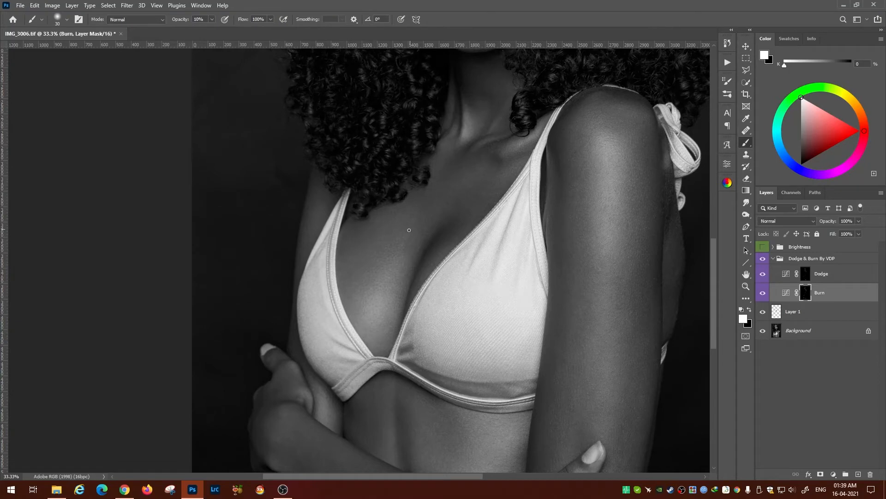
key("alt+bracketright")
key("bracketleft")
key("alt+bracketleft")
key("alt+bracketright")
key("alt+bracketleft")
key("bracketleft")
key("alt+bracketright")
key("alt+bracketleft")
key("alt+bracketright")
key("alt+bracketleft")
key("alt+bracketright")
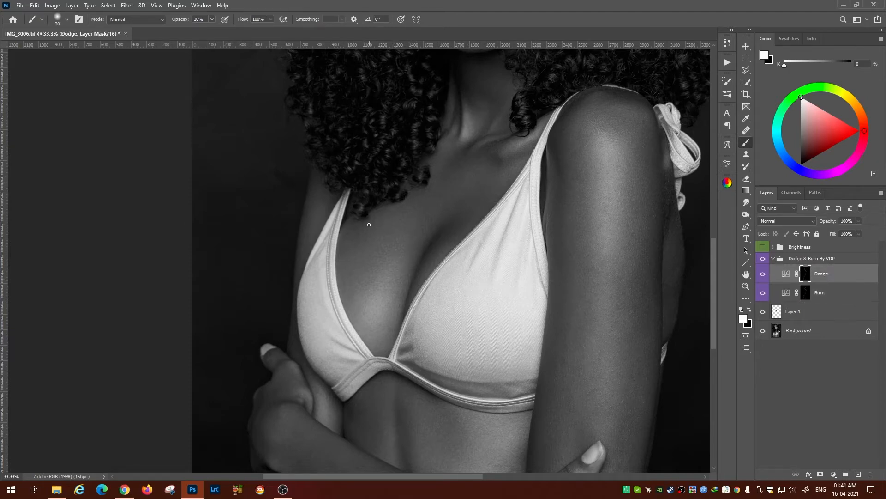
Step: Even out the folded forearm and the skin beneath it on the Dodge and Burn masks at 33.33% zoom with a 30 to 45 px brush
key("alt+bracketleft")
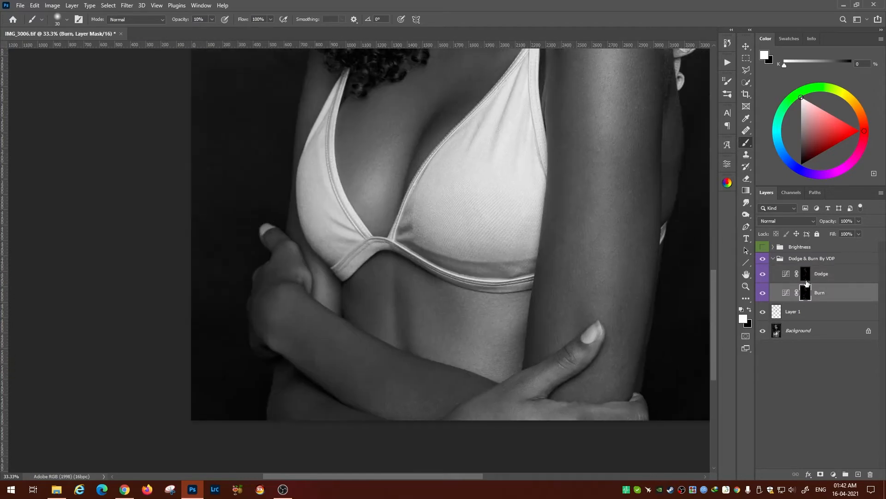
key("alt+bracketright")
key("alt+bracketleft")
mouse_move(372, 358)
left_mouse_down()
mouse_move(459, 259)
mouse_move(420, 323)
left_mouse_up()
key("alt+bracketright")
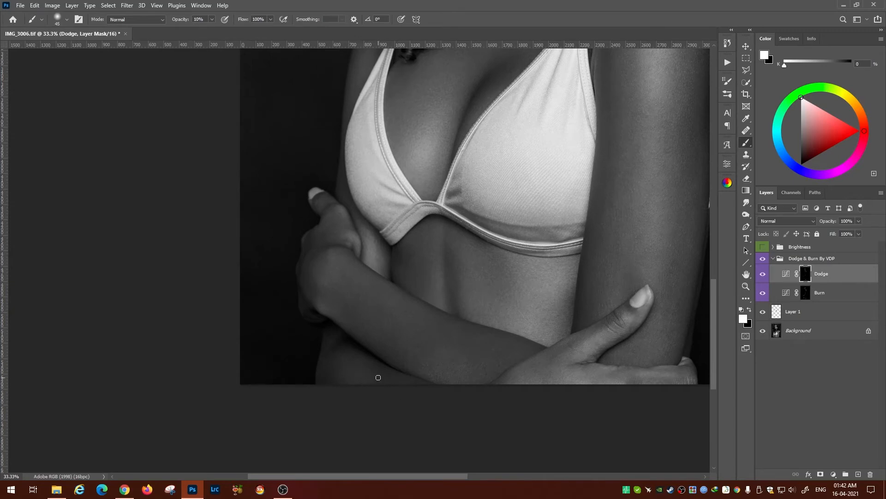
key("alt+bracketleft")
key("alt+bracketright")
key("alt+bracketleft")
key("alt+bracketright")
key("alt+bracketleft")
key("bracketright")
key("alt+bracketright")
key("alt+bracketleft")
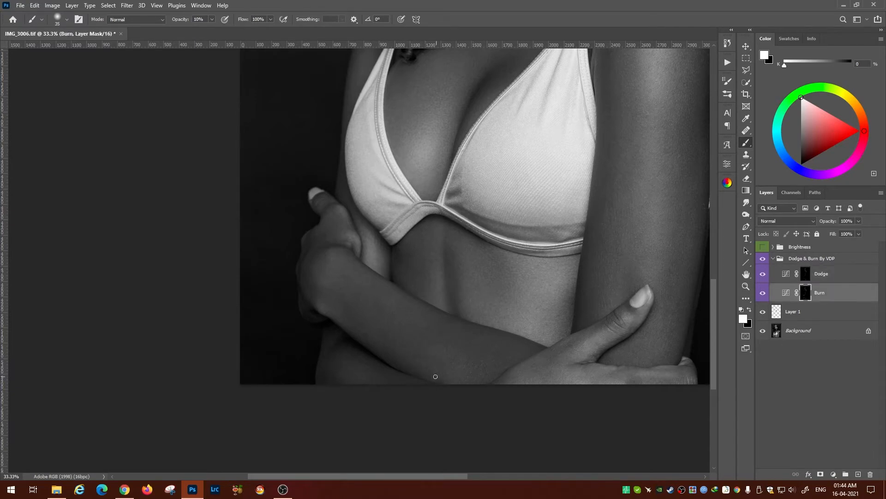
Step: Blend smaller uneven areas along the forearm on the Dodge and Burn masks at 66.67% zoom with a 10 to 20 px brush
key("ctrl+plus")
key("ctrl+plus")
key("bracketleft")
left_click_drag(394, 430, 352, 320)
key("alt+bracketright")
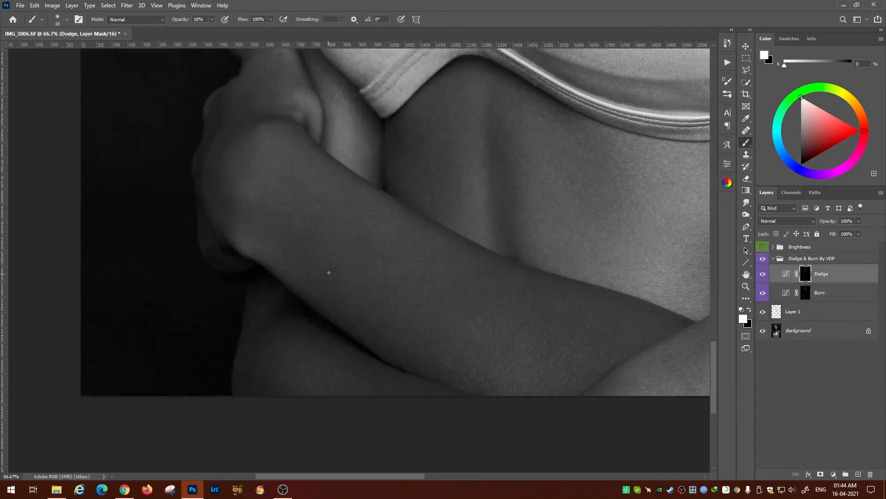
key("bracketleft")
key("alt+bracketleft")
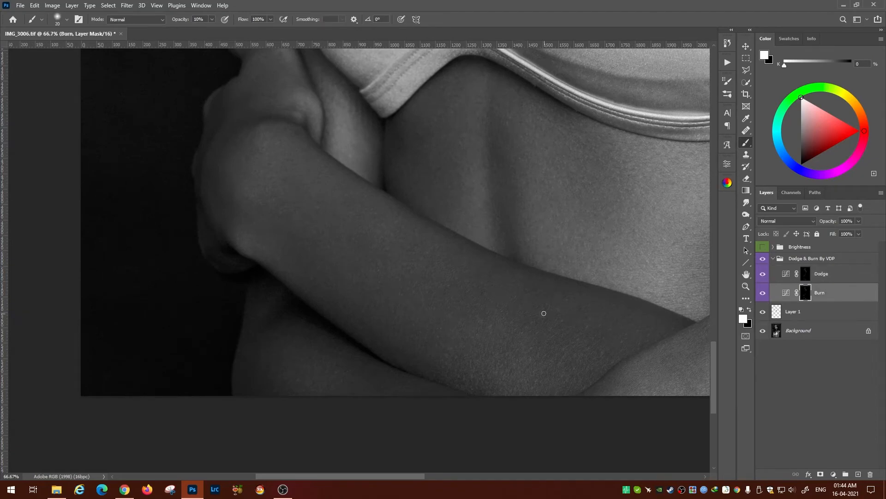
Step: Lift dark patches on the forearm near the wrist on the Dodge mask with a 25 px brush
left_click_drag(299, 222, 418, 310)
left_click(807, 277)
key("bracketright")
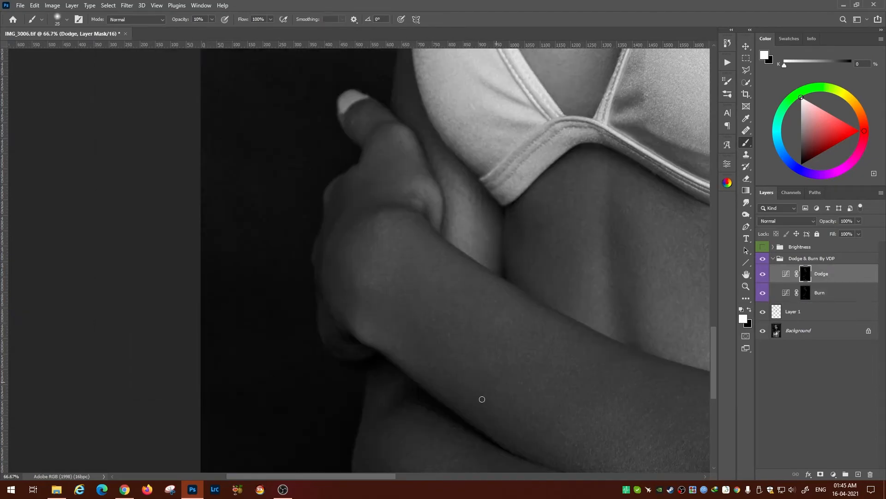
Step: Smooth the forearm's lower part near the image's bottom edge on the Dodge and Burn masks with a brush of about 15 px
left_click_drag(536, 356, 446, 318)
left_click_drag(521, 322, 443, 256)
key("bracketleft")
key("bracketleft")
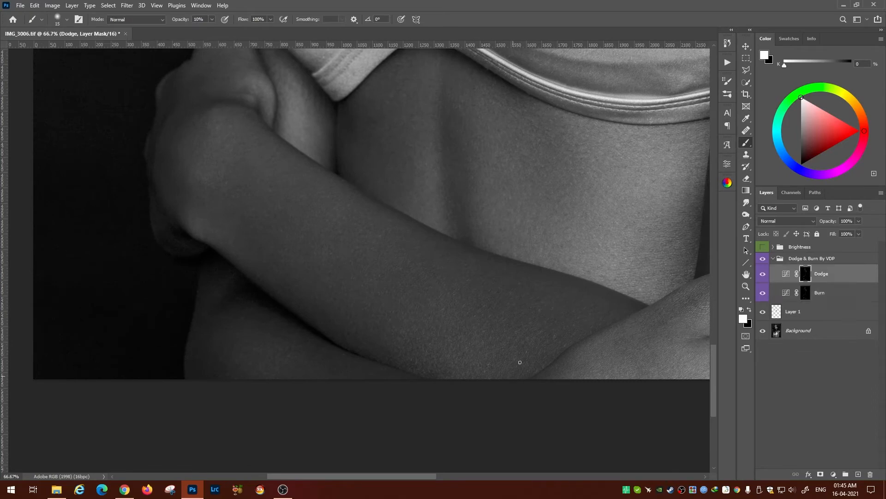
key("alt+bracketleft")
key("alt+bracketright")
key("bracketright")
key("alt+bracketleft")
key("bracketleft")
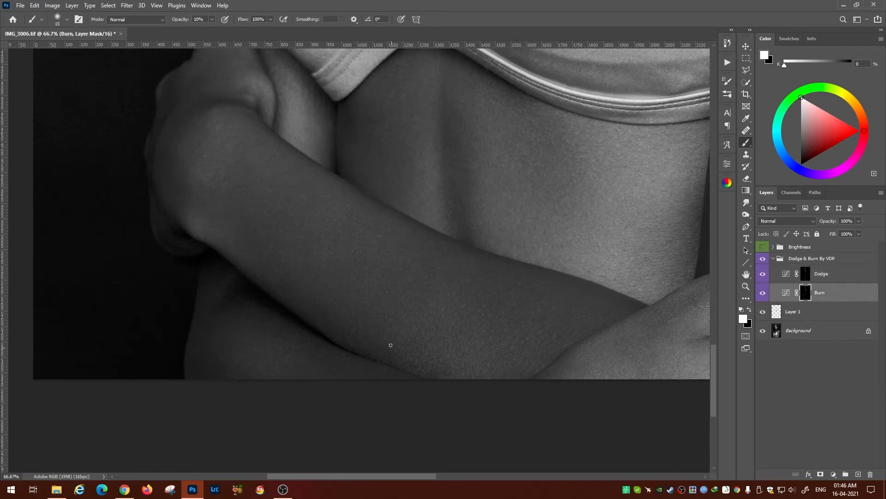
Step: Lift dark areas along the folded forearm toward the elbow on the Dodge mask, reducing the brush to 20 px
key("alt+bracketright")
key("bracketright")
key("bracketright")
key("bracketright")
key("bracketright")
key("bracketright")
mouse_move(422, 312)
left_mouse_down()
mouse_move(501, 378)
mouse_move(513, 309)
mouse_move(580, 414)
left_mouse_up()
key("bracketleft")
key("bracketleft")
key("bracketleft")
key("bracketleft")
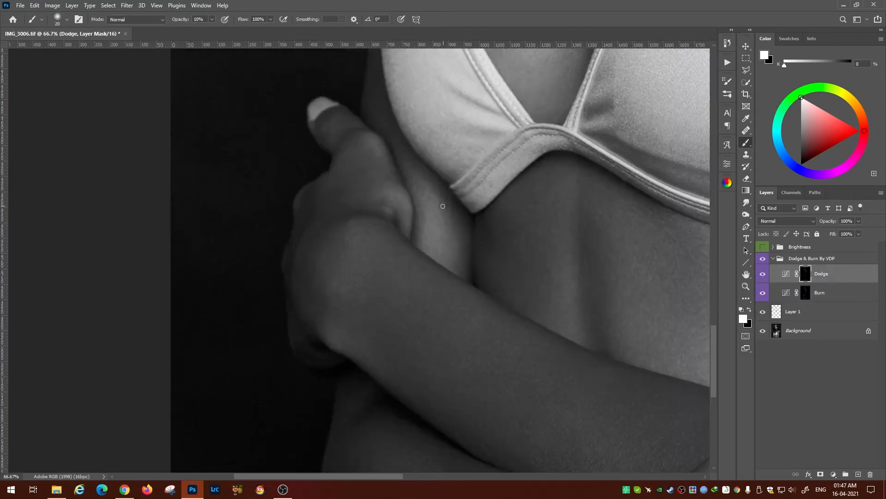
Step: Even out the folded arm's elbow and the skin beside it on the Burn and Dodge masks with a brush of about 20 px
key("alt+bracketleft")
key("bracketleft")
key("bracketright")
key("alt+bracketright")
key("alt+bracketleft")
key("alt+bracketright")
scroll(451, 210, "up", 3)
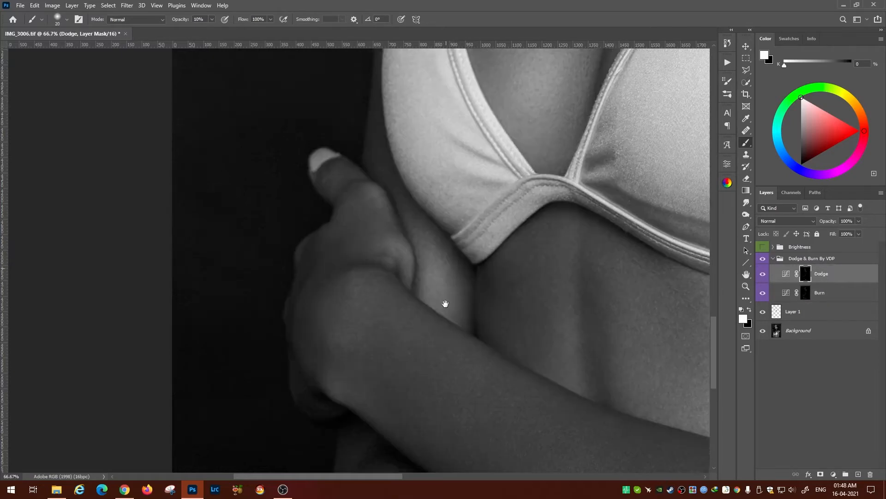
Step: Blend the elbow into the forearm on the Burn and Dodge masks, finishing with a 25 px Dodge brush
key("alt+bracketleft")
key("bracketleft")
key("alt+bracketright")
key("bracketright")
key("bracketright")
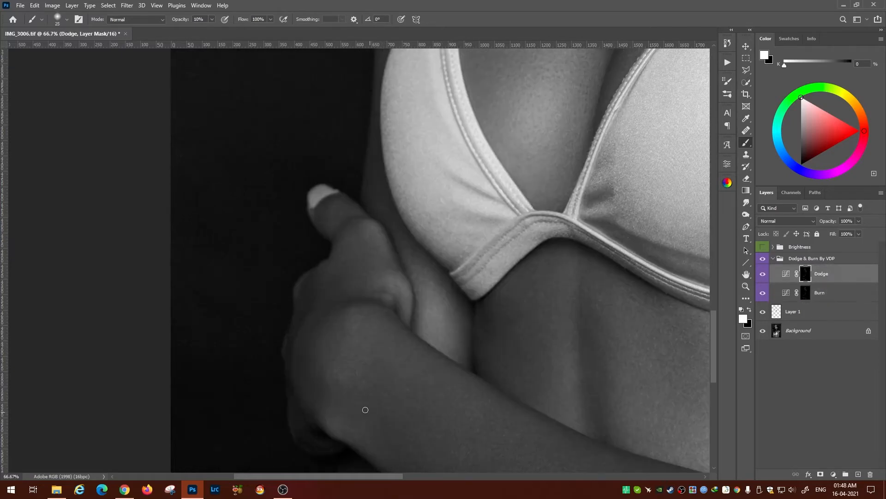
scroll(364, 409, "down", 4)
scroll(364, 410, "right", 2)
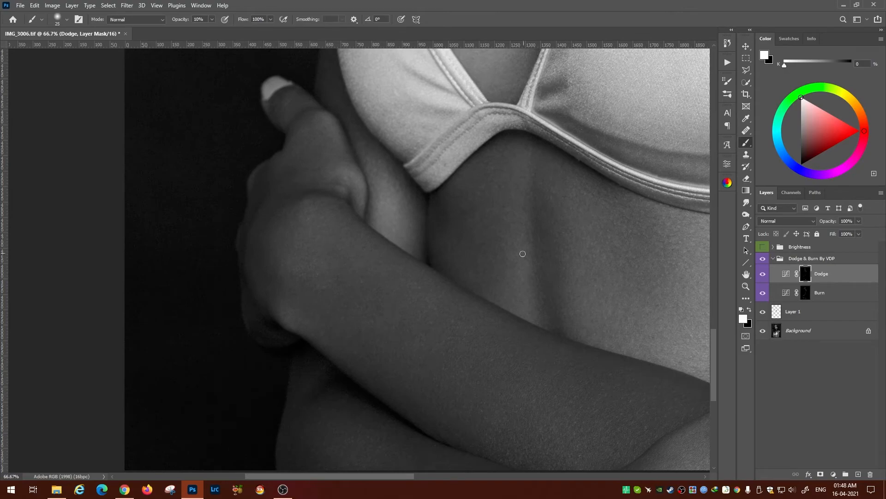
Step: Smooth patchy tones along the upright arm on the Dodge and Burn masks at 66.67% zoom with a 25 px brush
scroll(522, 254, "right", 15)
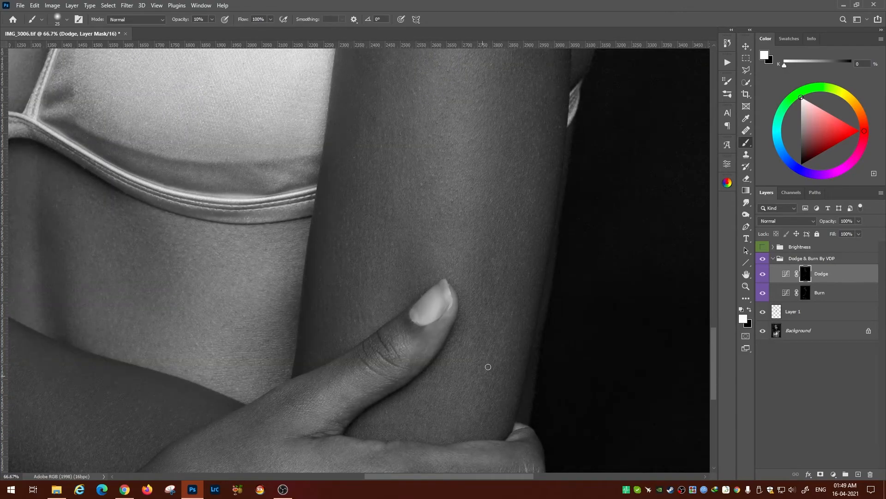
left_click_drag(487, 83, 418, 397)
left_click_drag(366, 321, 382, 279)
left_click_drag(309, 264, 470, 292)
key("alt+bracketleft")
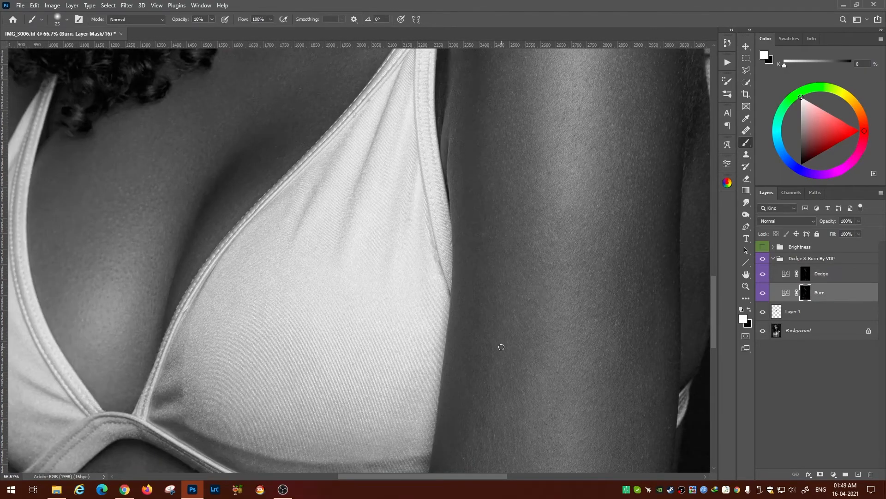
scroll(494, 303, "down", 5)
scroll(507, 301, "right", 2)
scroll(506, 301, "up", 5)
left_click_drag(384, 96, 410, 317)
Step: Balance broader tones on the elbow and folded forearm at 25% zoom, using 60 px on the Dodge mask and 50 px on Burn
key("ctrl+minus")
key("ctrl+minus")
key("ctrl+minus")
key("ctrl+minus")
key("ctrl+plus")
left_click(803, 279)
key("bracketright")
key("bracketright")
key("bracketright")
key("bracketright")
key("bracketright")
key("bracketright")
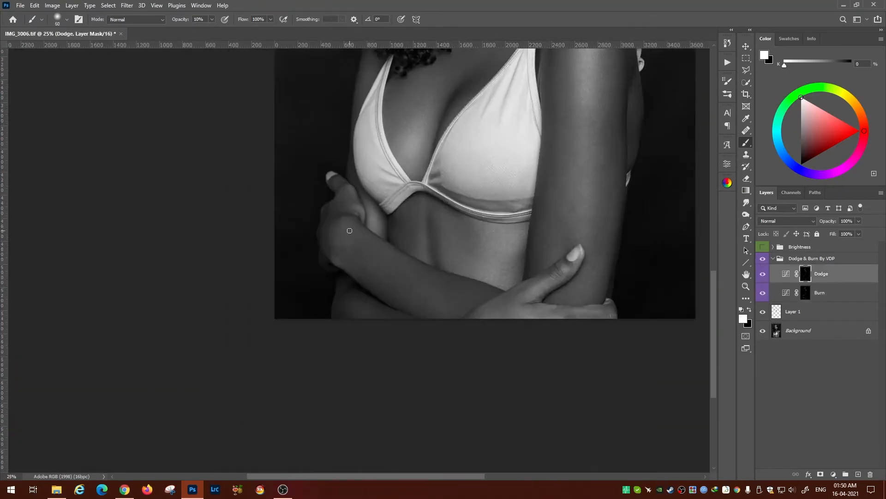
key("alt+bracketleft")
key("bracketleft")
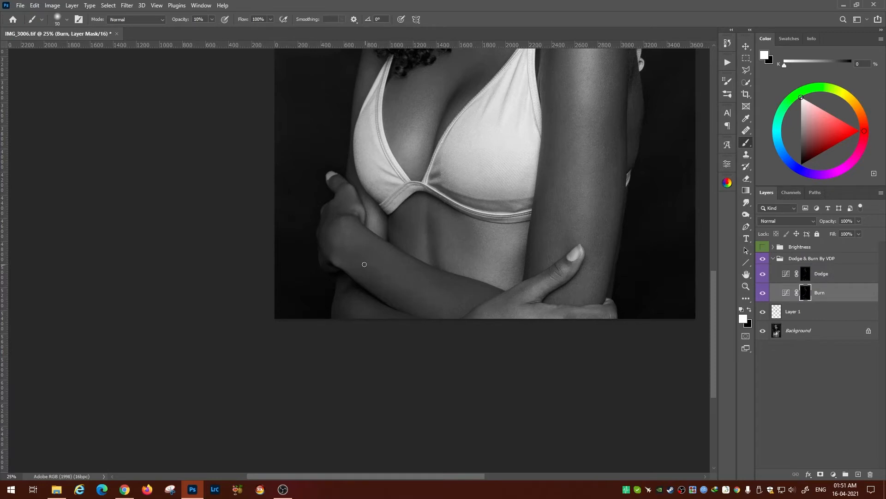
Step: Even out the gripping hand and wrist on the Dodge and Burn masks at 25% zoom with a 35 to 50 px brush
key("alt+bracketright")
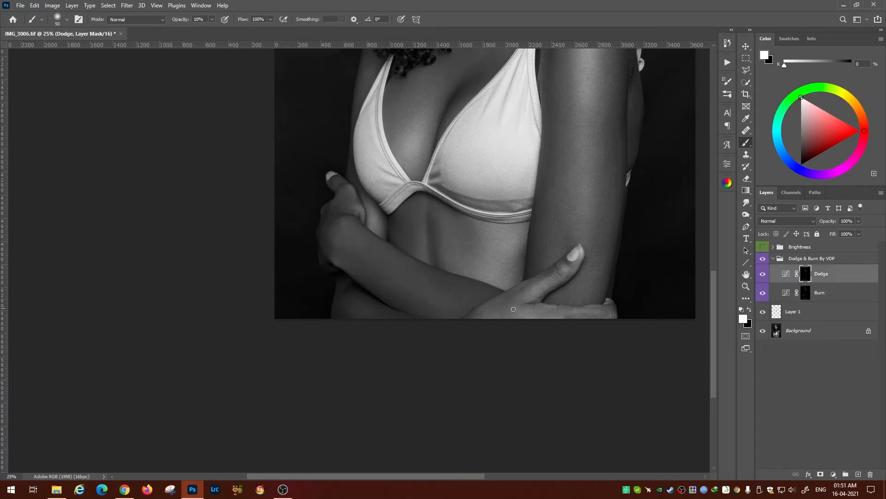
left_click_drag(572, 271, 562, 278)
key("alt+bracketleft")
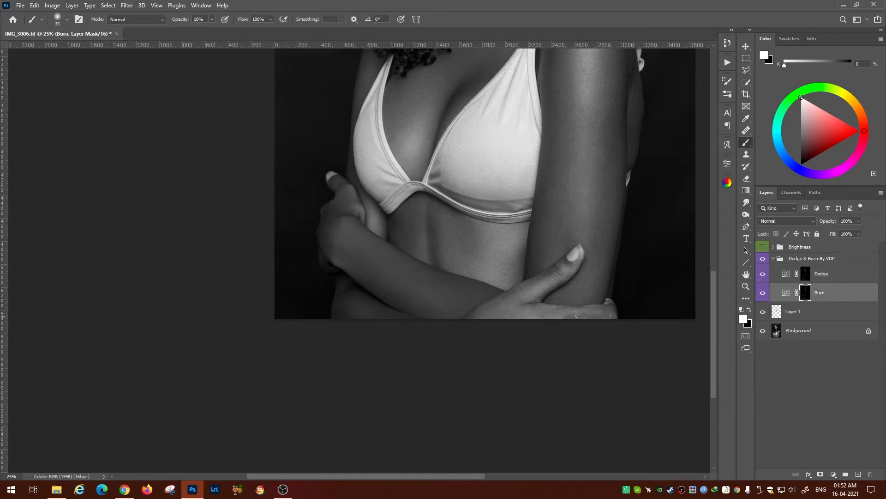
key("alt+bracketright")
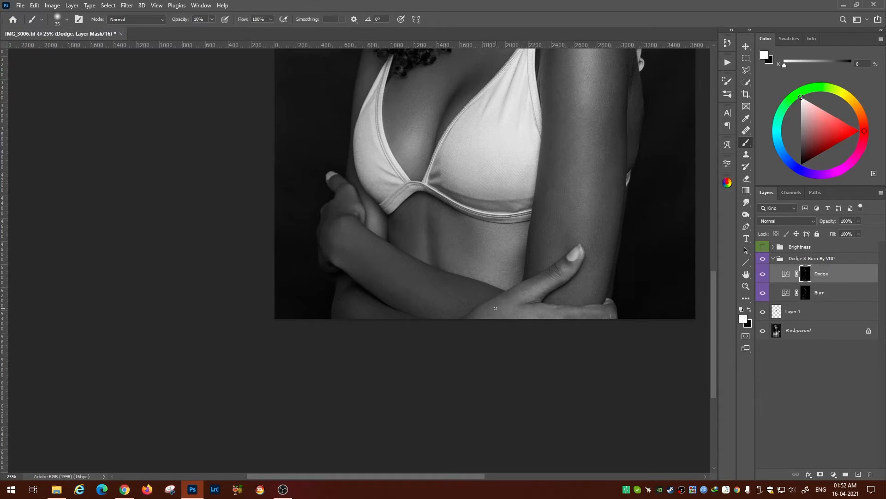
key("alt+bracketleft")
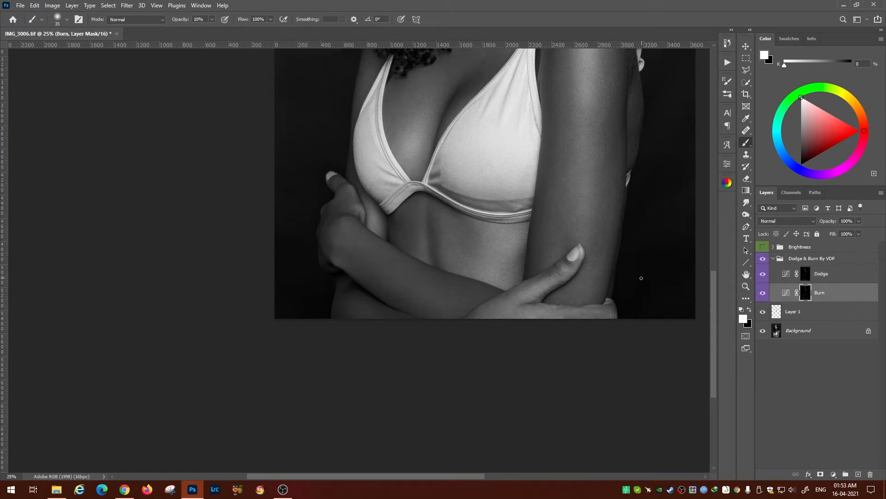
left_click(805, 273)
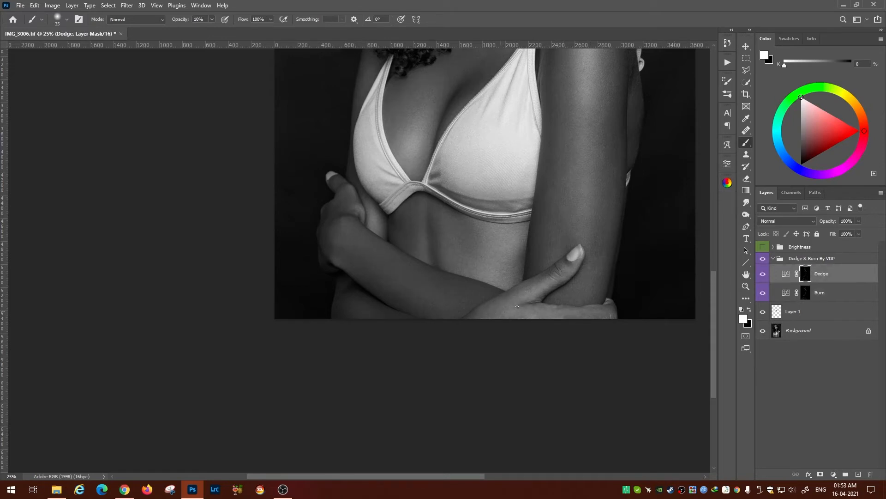
left_click_drag(677, 281, 715, 308)
Step: Blend the folded forearm toward the wrist on the Burn and Dodge masks with a 45 to 50 px brush
left_click(806, 292)
key("bracketright")
key("bracketright")
key("bracketright")
left_click(815, 277)
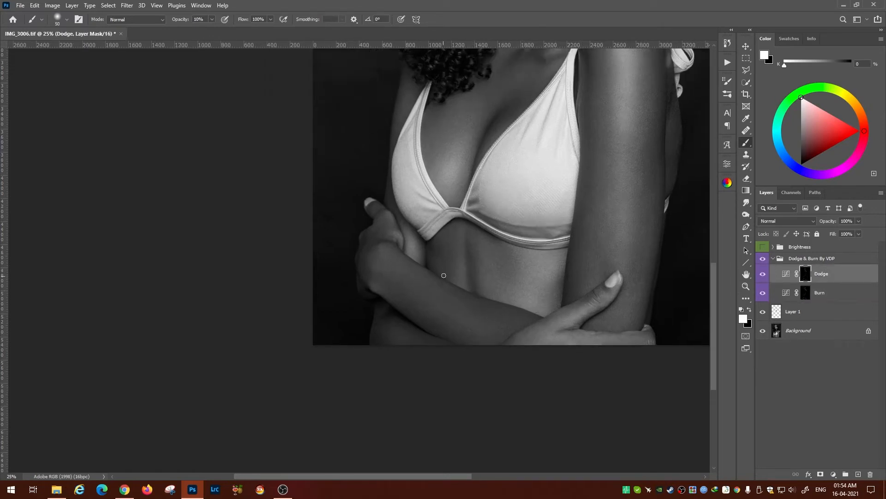
key("alt+bracketleft")
key("bracketleft")
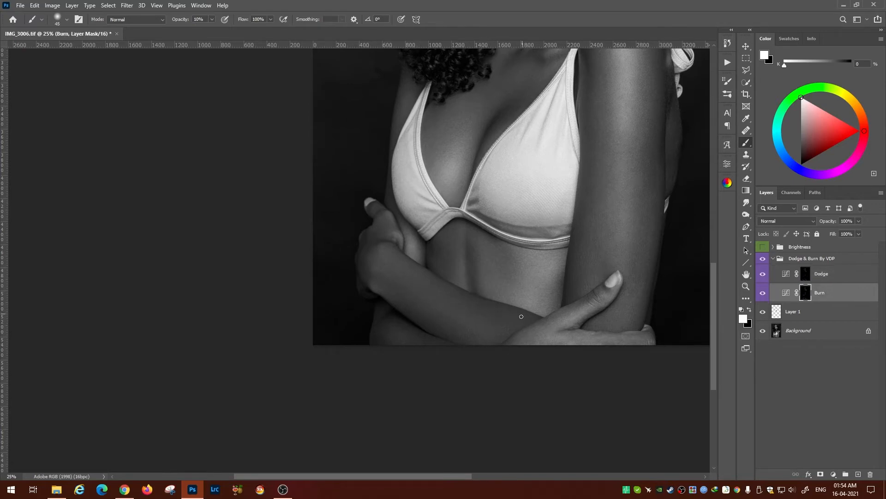
key("alt+bracketright")
mouse_move(540, 343)
left_mouse_down()
mouse_move(445, 438)
mouse_move(487, 323)
left_mouse_up()
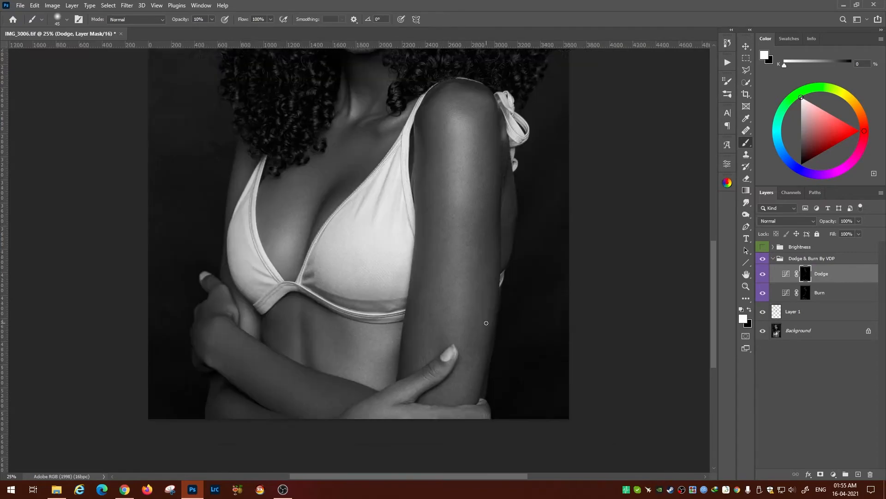
Step: Show the Brightness group and refine the gripping hand on the Burn and Dodge masks at 50% zoom with a 20 px brush
key("ctrl+plus")
key("ctrl+plus")
left_click(763, 248)
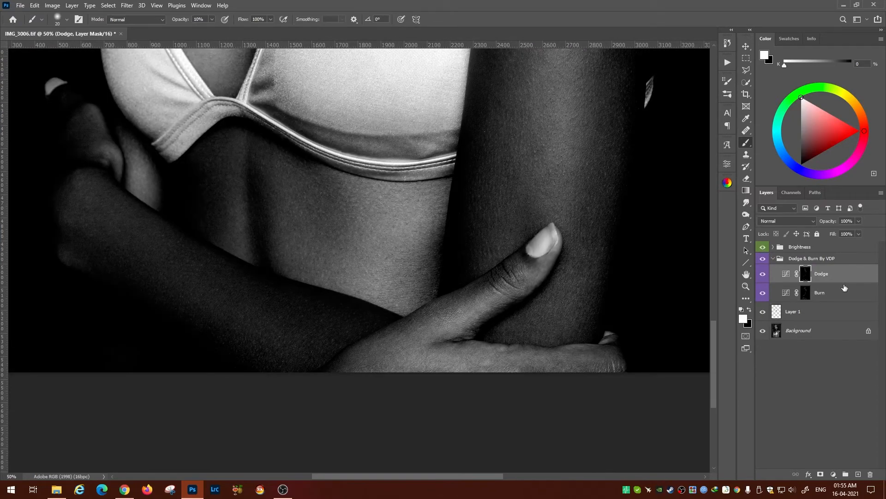
key("alt+bracketleft")
key("bracketleft")
key("bracketleft")
key("bracketleft")
key("bracketright")
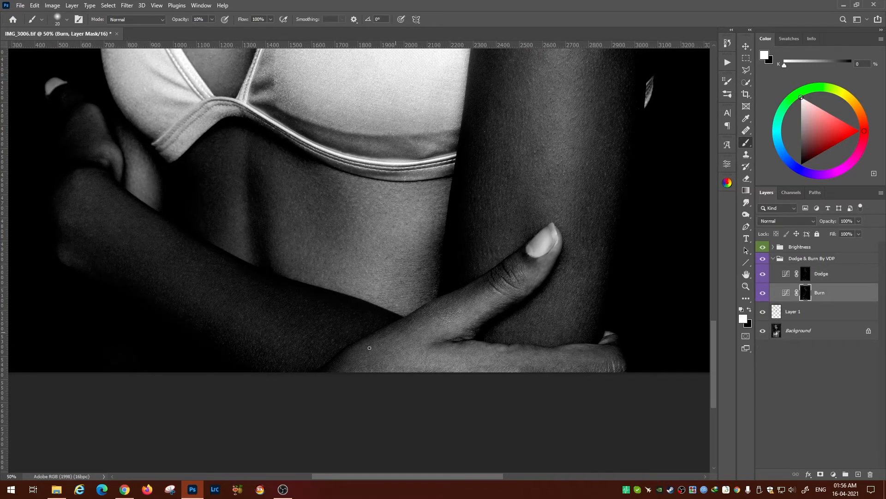
key("alt+bracketright")
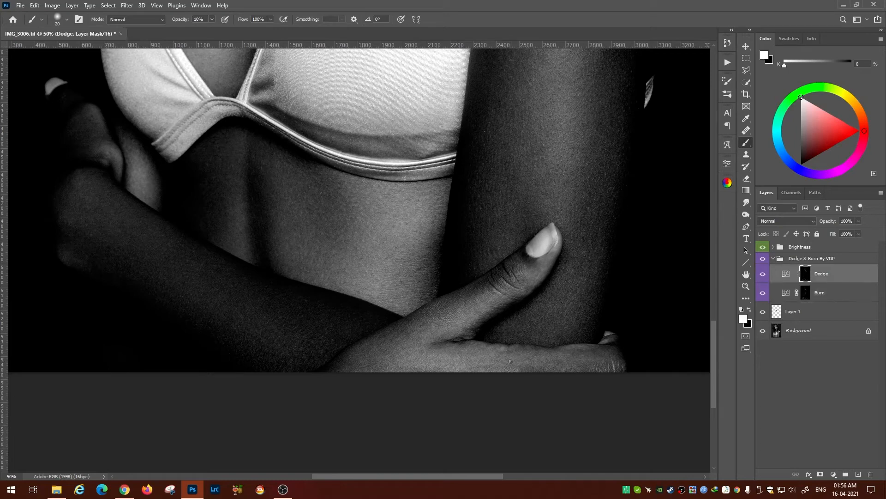
left_click_drag(441, 349, 430, 351)
key("alt+bracketleft")
Step: Lift dark patches on the upright arm on the Dodge mask at 33.33% zoom with a 30 px brush
key("ctrl+0")
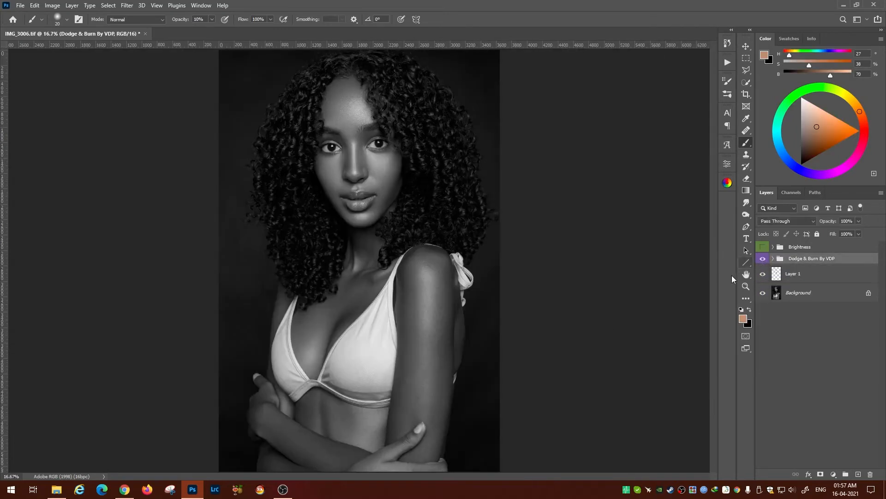
key("ctrl+plus")
key("ctrl+plus")
key("alt+bracketright")
key("bracketright")
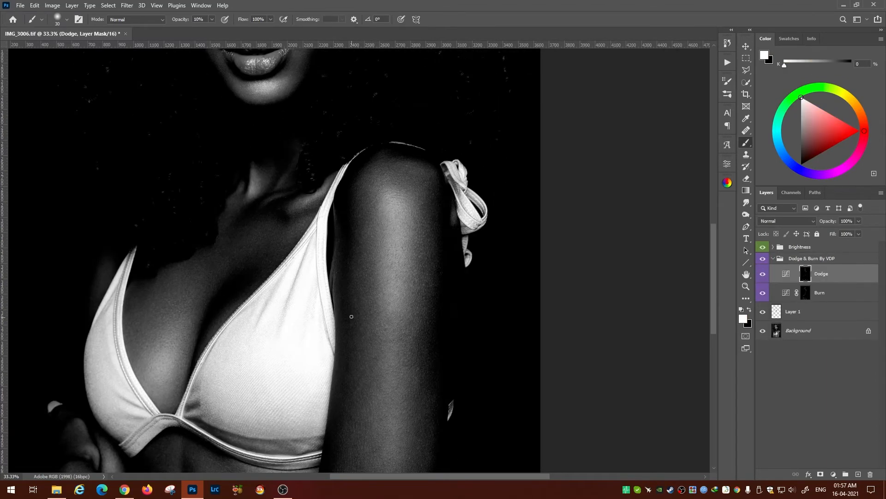
scroll(367, 337, "down", 3)
scroll(383, 358, "left", 1)
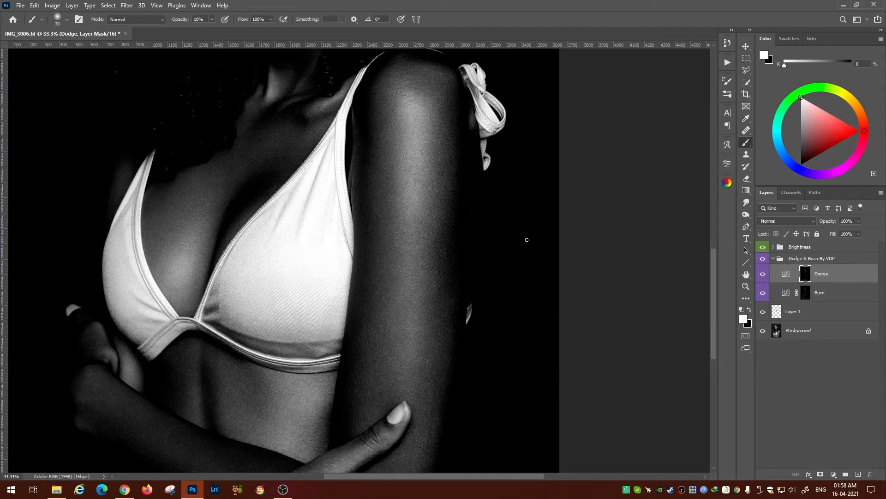
Step: Smooth the upright arm's lower part around the gripping hand on the Burn and Dodge masks with a 30 px brush
key("alt+bracketleft")
scroll(438, 358, "down", 3)
scroll(433, 353, "left", 1)
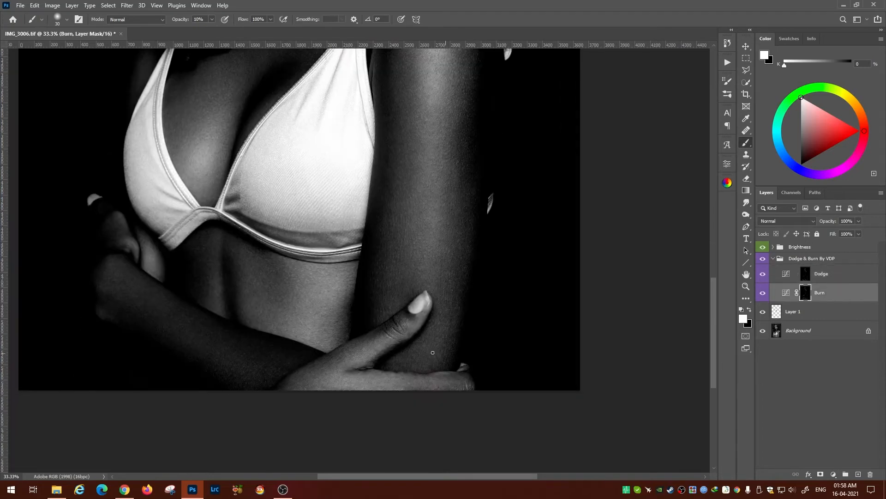
key("alt+bracketright")
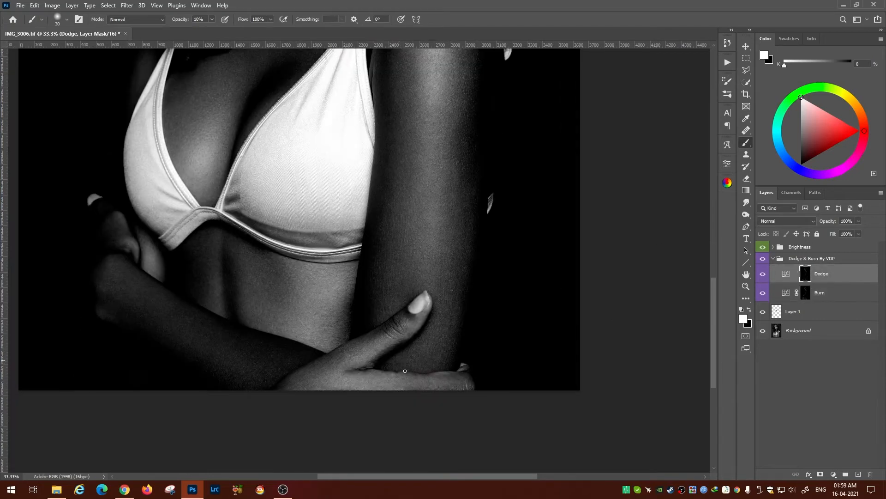
key("alt+bracketleft")
left_click_drag(453, 227, 407, 343)
Step: Even out the middle of the upright arm, using the Dodge mask and a 45 px brush on the Burn mask
key("alt+bracketright")
key("bracketright")
key("bracketright")
key("bracketright")
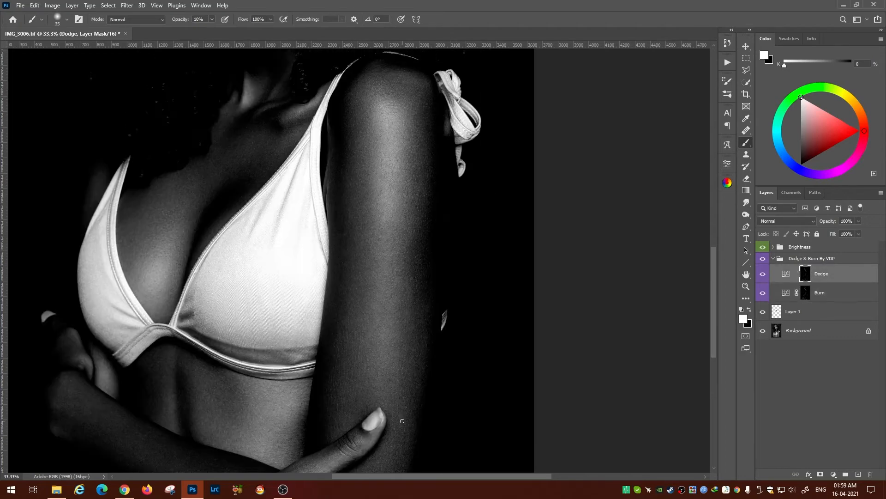
key("alt+bracketleft")
left_click_drag(398, 269, 383, 372)
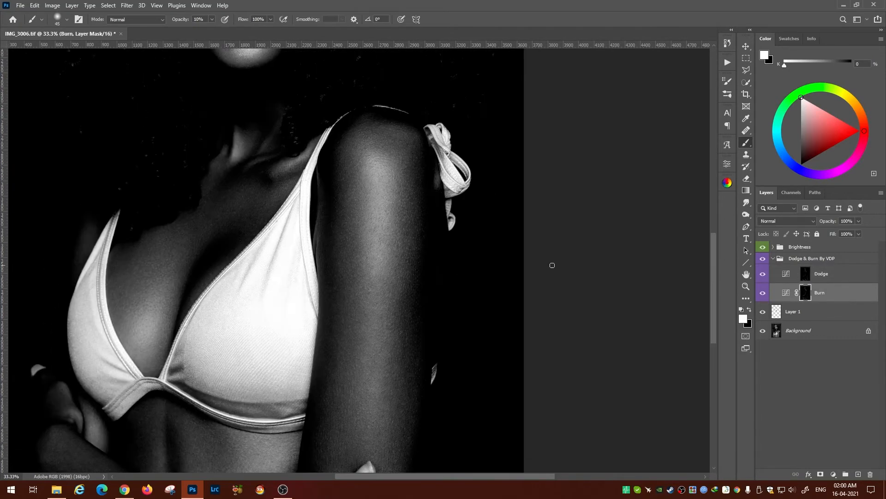
Step: Lift darker areas along the upright arm on the Dodge mask with a 40 to 50 px brush
left_click(805, 273)
key("]")
left_click_drag(393, 402, 402, 366)
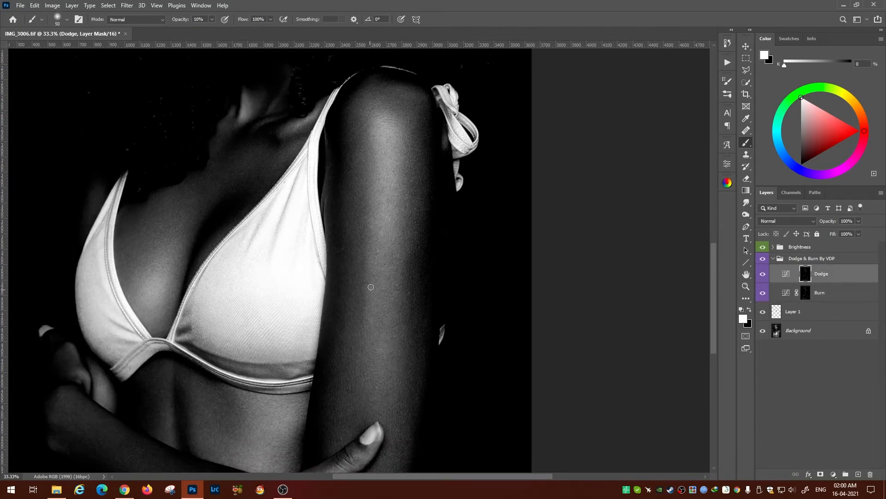
left_click_drag(370, 288, 379, 189)
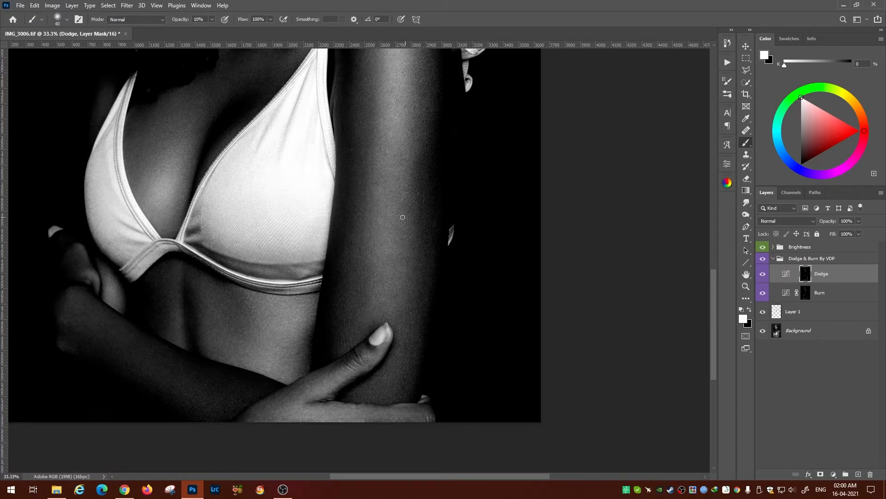
left_click_drag(402, 218, 363, 296)
Step: Blend remaining transitions in the middle of the upright arm on the Burn and Dodge masks with a 35 to 40 px brush
key("alt+[")
key("[")
key("[")
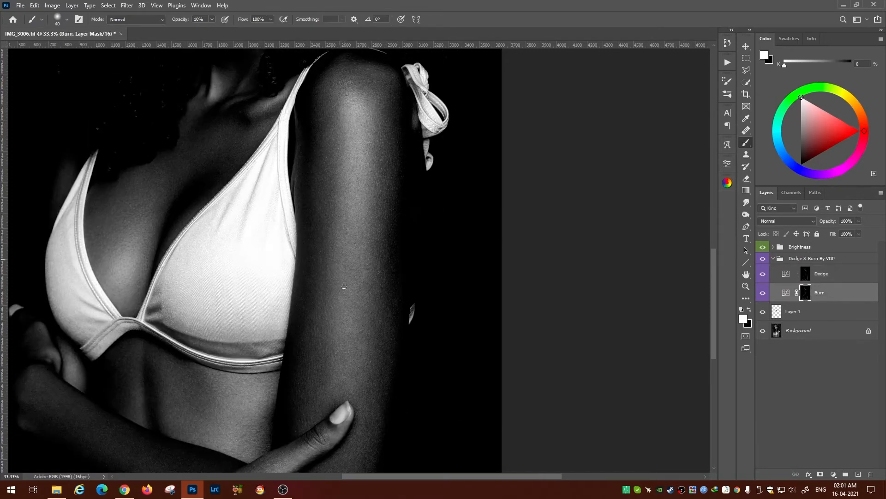
key("alt+]")
key("[")
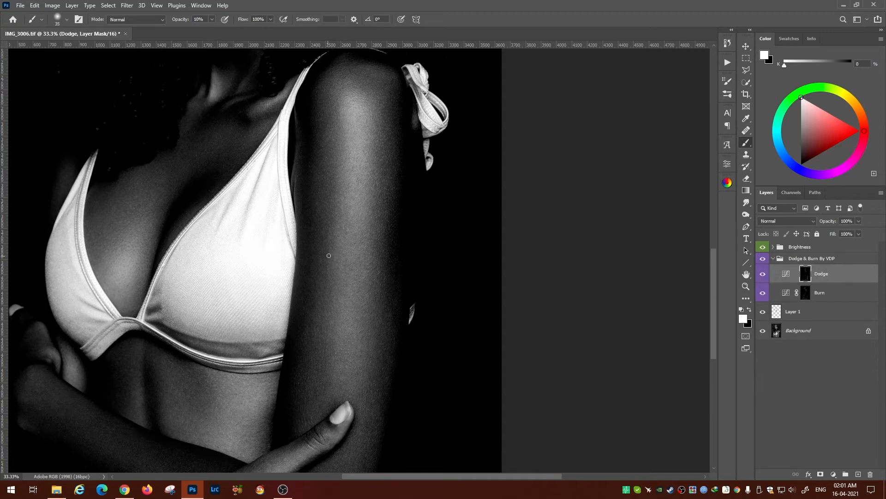
key("alt+[")
key("alt+]")
key("alt+[")
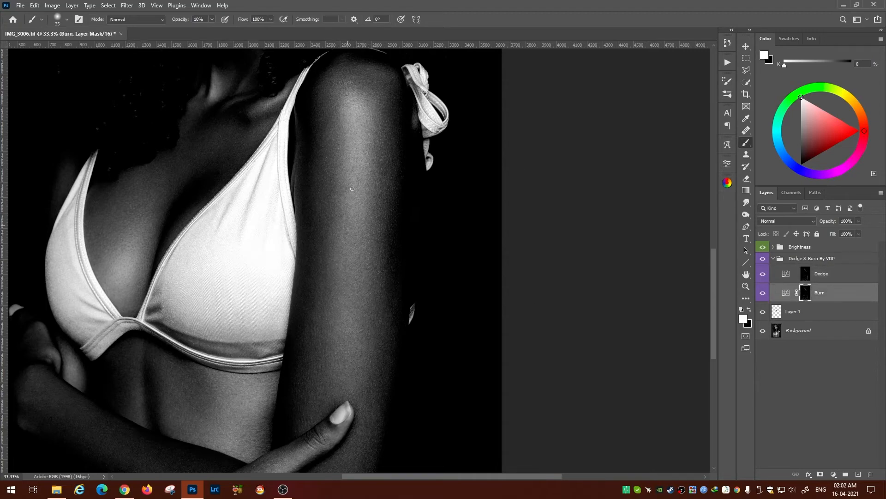
key("alt+]")
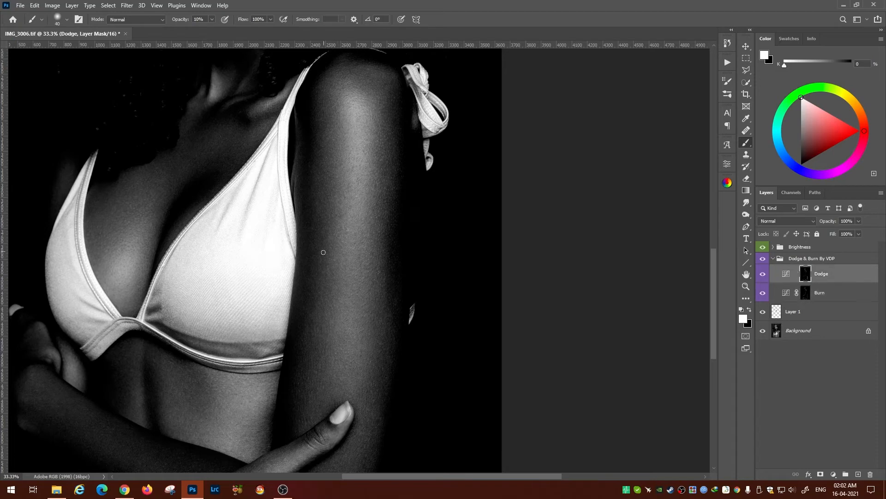
Step: Hide the Brightness group and smooth the upright arm's outer edge on the Burn and Dodge masks with a 45 px brush
left_click(773, 258)
left_click(763, 246)
left_click(763, 246)
left_click(762, 247)
left_click(772, 259)
left_click(805, 292)
key("bracketright")
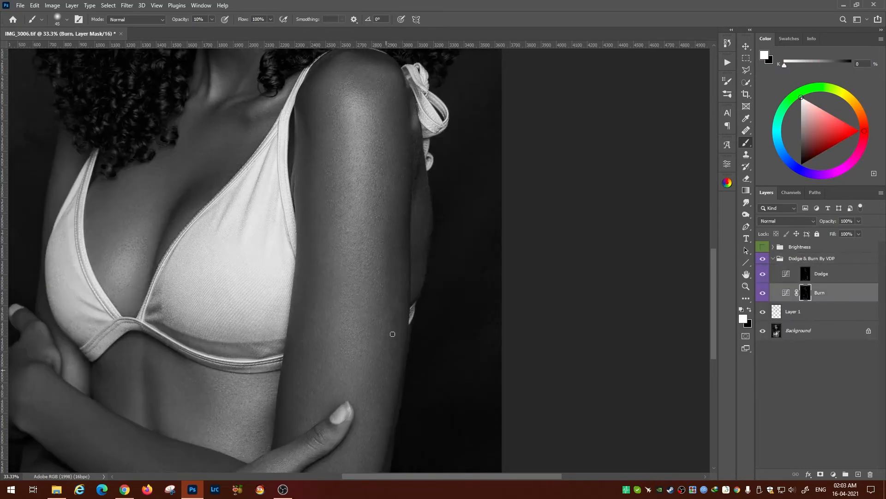
key("alt+]")
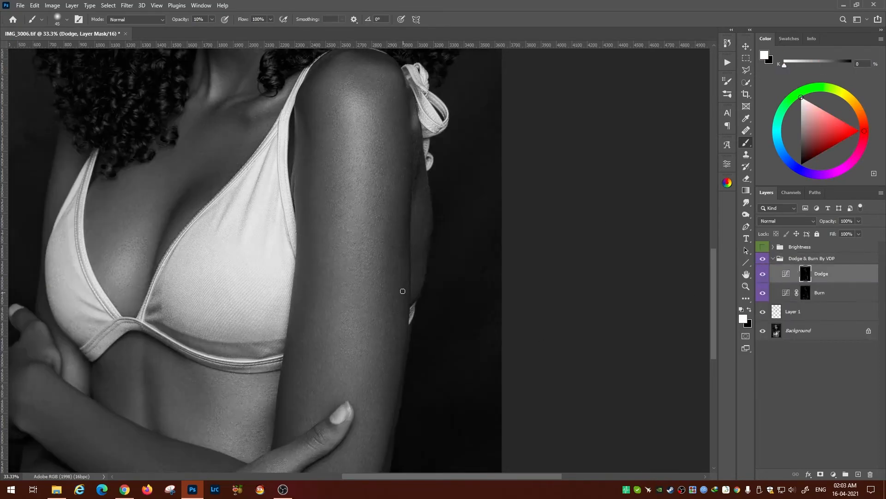
key("ctrl+0")
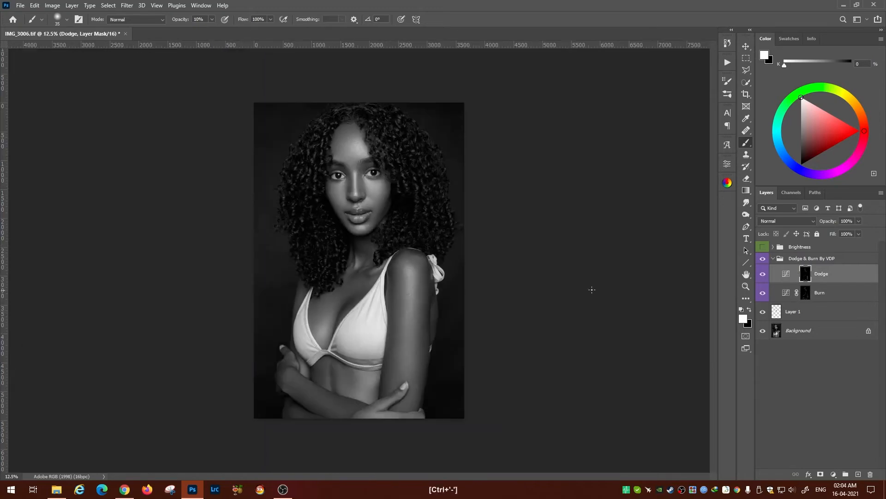
Step: Blend broad tones along the upright arm on the Burn and Dodge masks with an 80 px brush
key("bracketright")
key("bracketright")
key("bracketright")
key("bracketright")
key("bracketright")
key("alt+[")
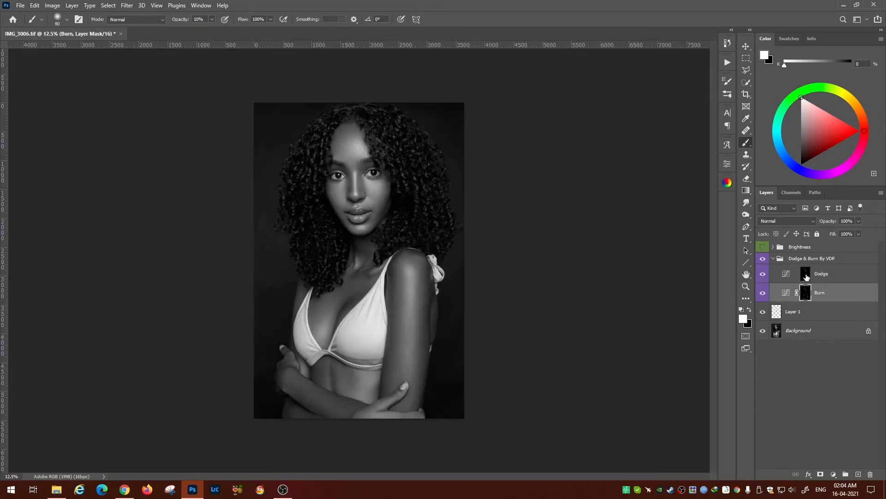
key("alt+]")
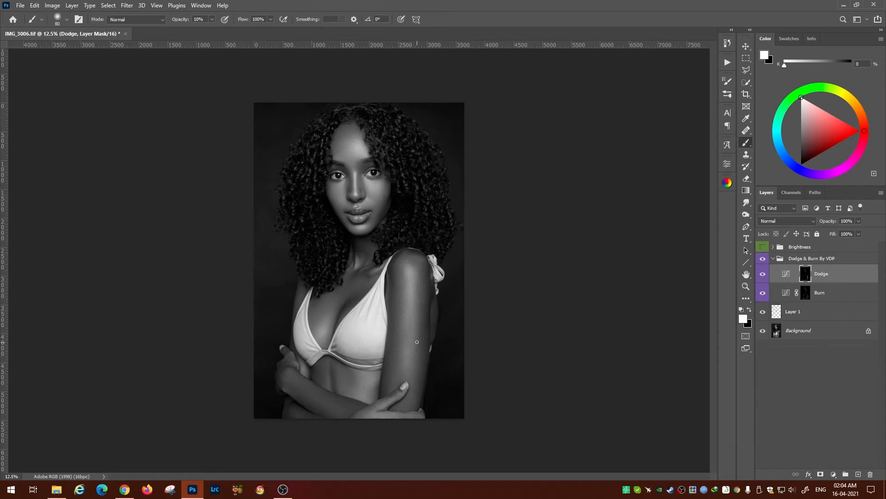
key("ctrl+plus")
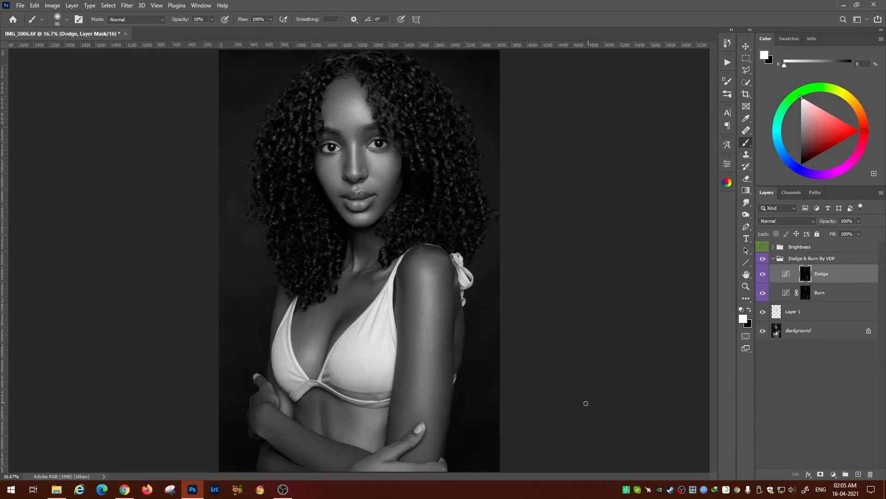
Step: Even out the lower half of the upright arm, alternating the Burn and Dodge masks with a 45 to 60 px brush
key("alt+[")
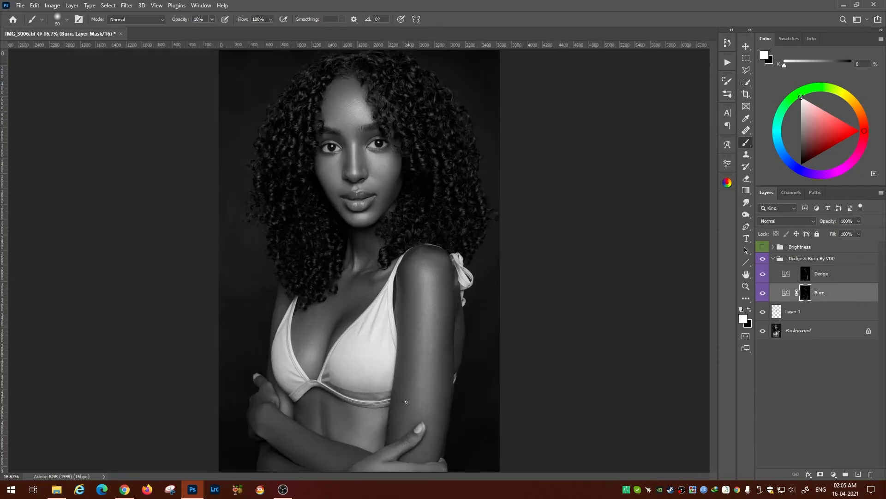
key("alt+]")
key("]")
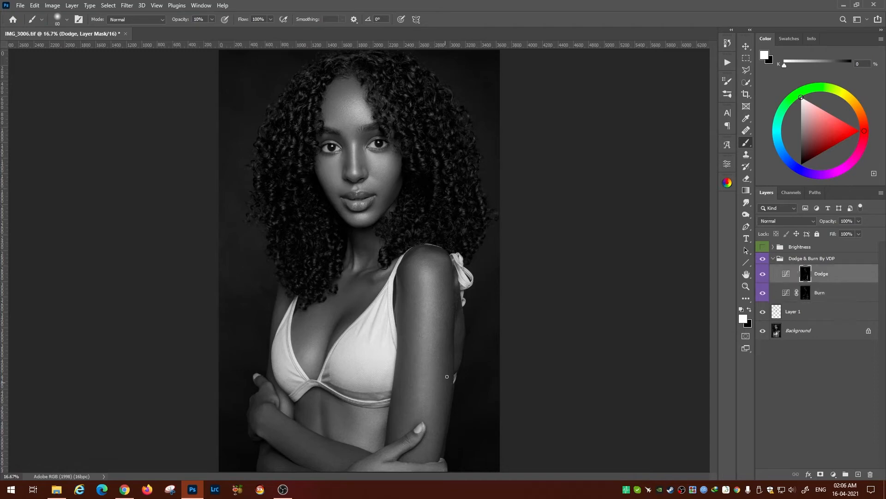
key("alt+[")
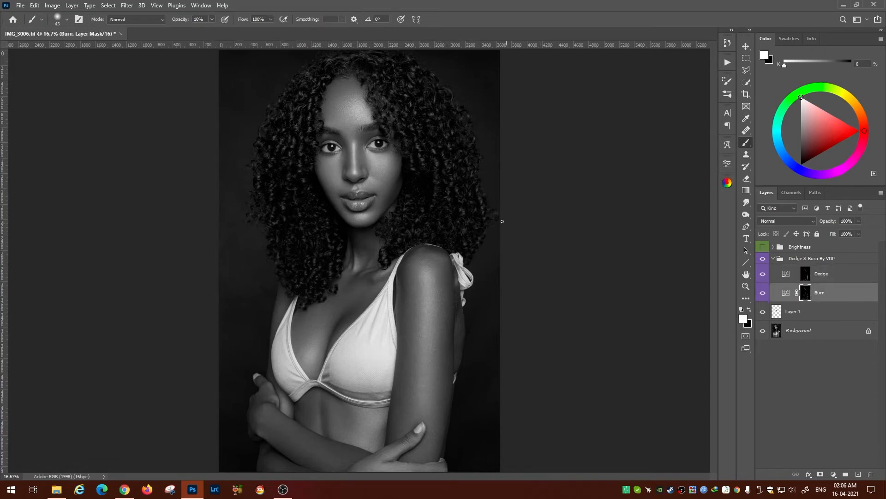
key("alt+]")
key("]")
key("]")
key("]")
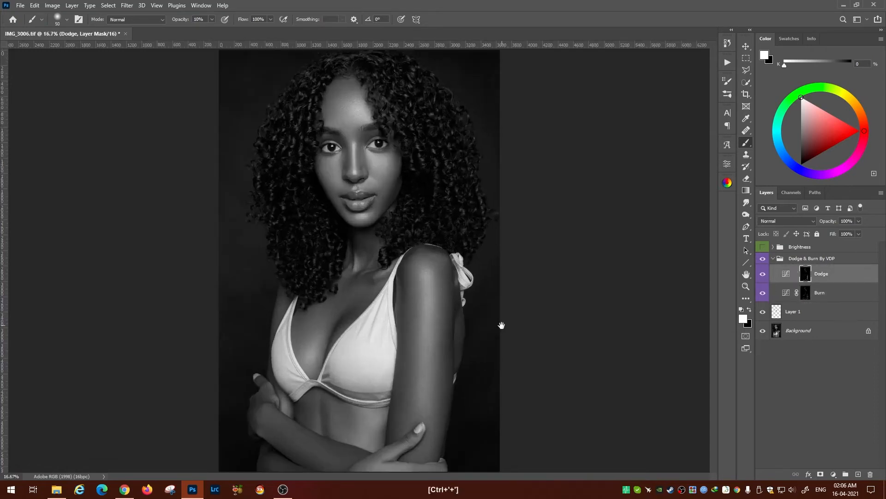
Step: Refine the upright arm on the Burn mask at 50 px, and lift its lower part on the Dodge mask at 175 px
left_click(805, 294)
key("[")
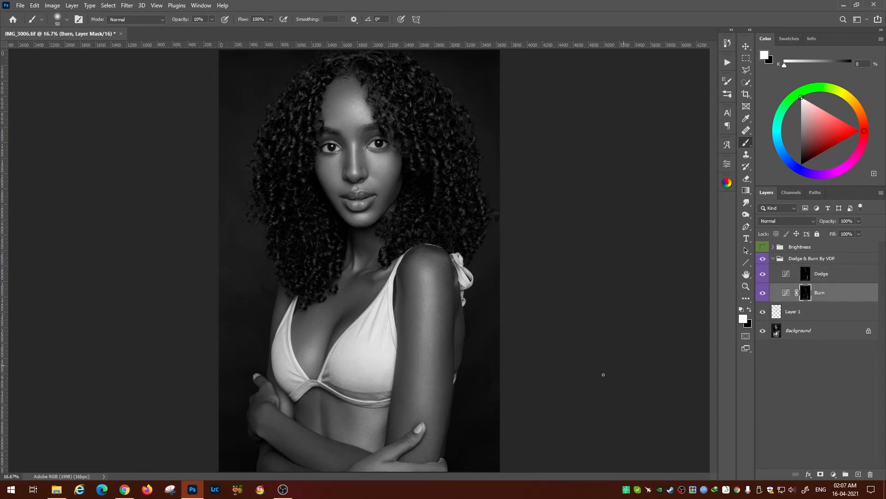
key("]")
key("]")
key("]")
key("]")
key("]")
key("]")
key("]")
key("alt+]")
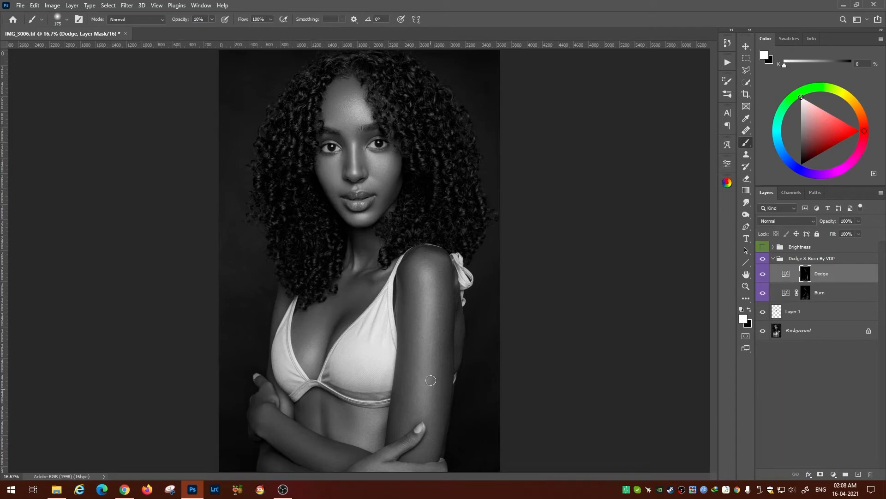
Step: Darken the upright arm's outer edge near the elbow on the Burn mask with a 40 px brush
left_click(773, 259)
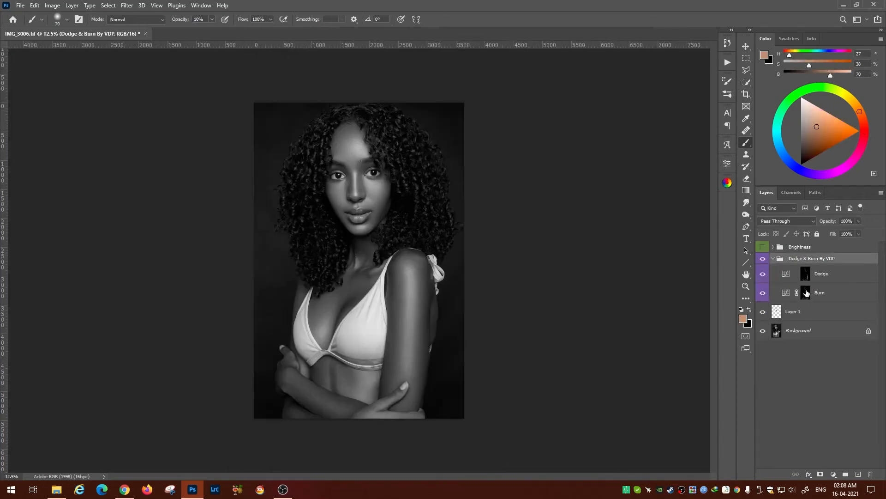
left_click(804, 292)
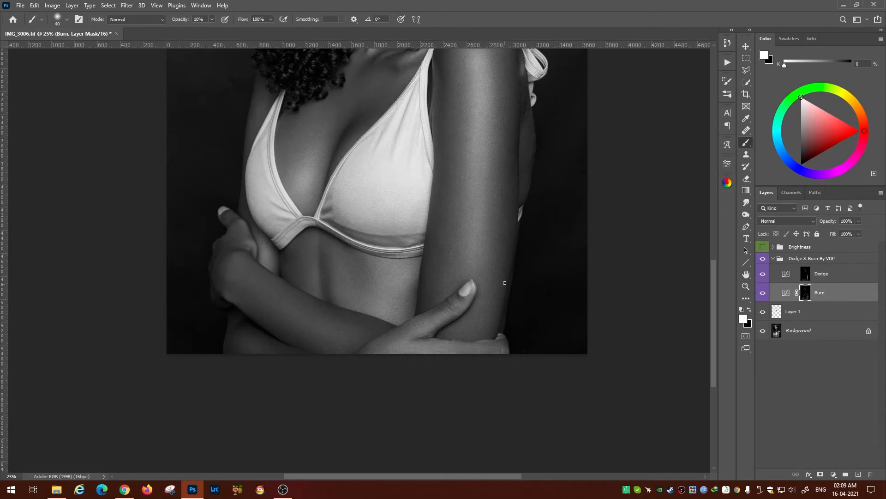
left_click_drag(504, 282, 485, 385)
key("ctrl+minus")
key("ctrl+minus")
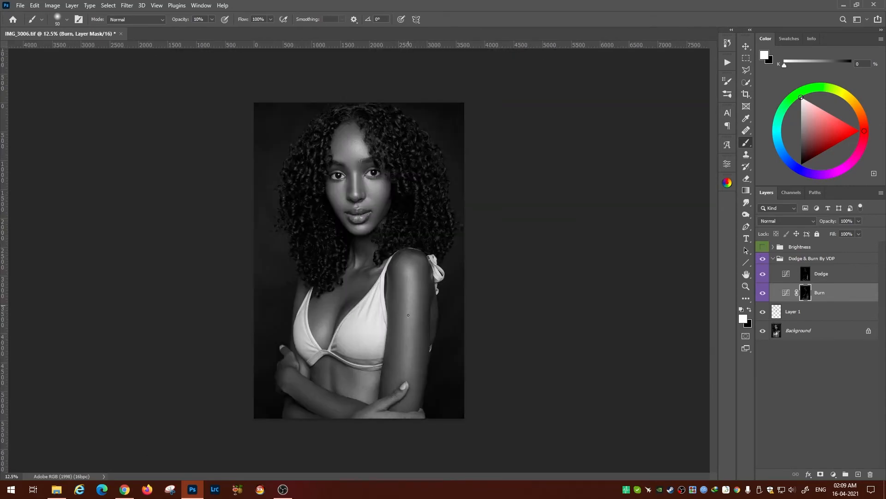
Step: Smooth the shoulder and upper arm on the Dodge and Burn masks with a 25 px brush
key("alt+bracketright")
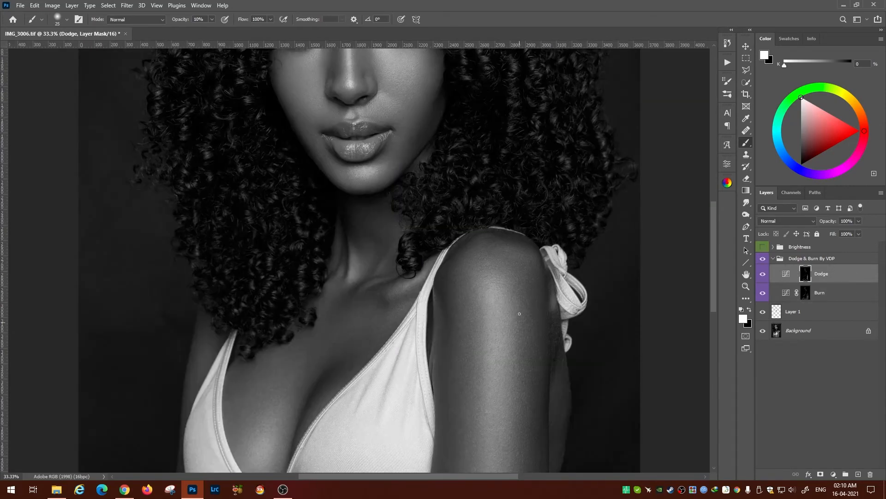
key("alt+bracketleft")
key("alt+bracketright")
key("alt+bracketleft")
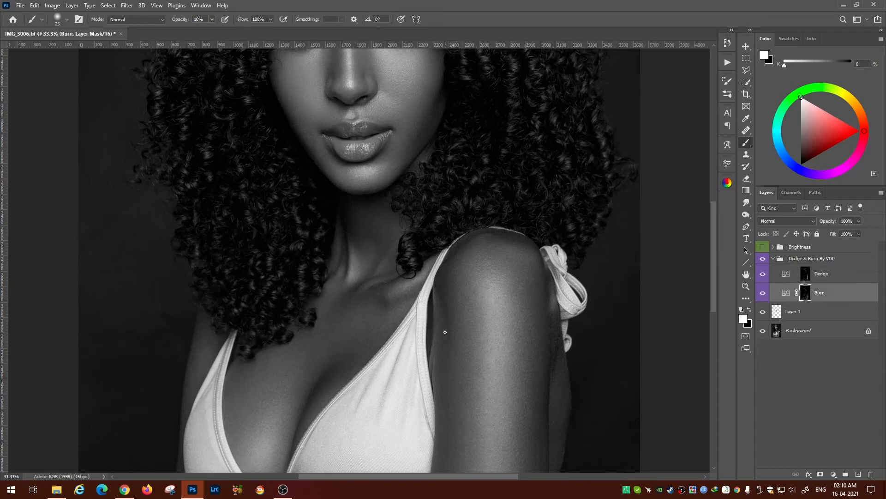
key("alt+bracketright")
left_click_drag(461, 352, 492, 203)
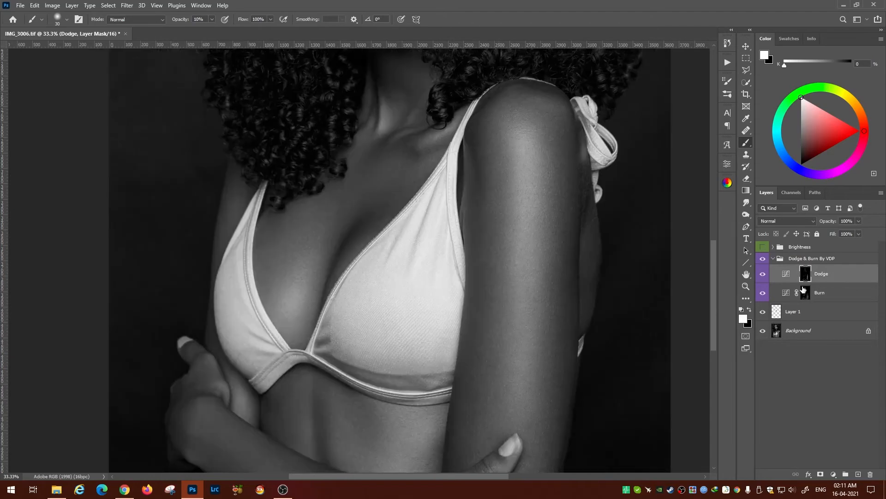
Step: Even out the upright arm's inner side beside the bikini top on the Burn and Dodge masks, starting with a 25 px brush
left_click(805, 292)
key("bracketleft")
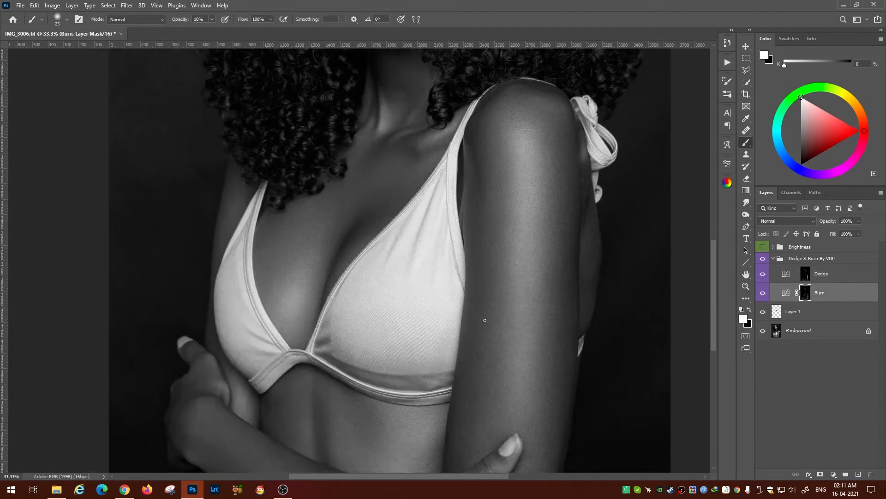
key("alt+bracketright")
key("alt+bracketleft")
key("bracketright")
key("alt+bracketright")
key("alt+bracketleft")
key("bracketleft")
key("alt+bracketright")
key("ctrl+plus")
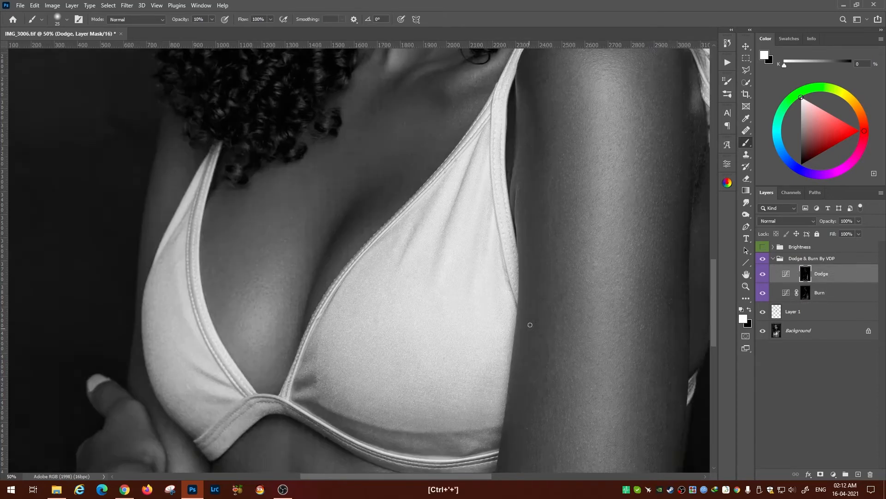
Step: Smooth the strip of back behind the upright arm on the Dodge mask at 25 px and the Burn mask at 20 px
scroll(462, 319, "right", 5)
key("alt+bracketleft")
key("alt+bracketright")
key("bracketright")
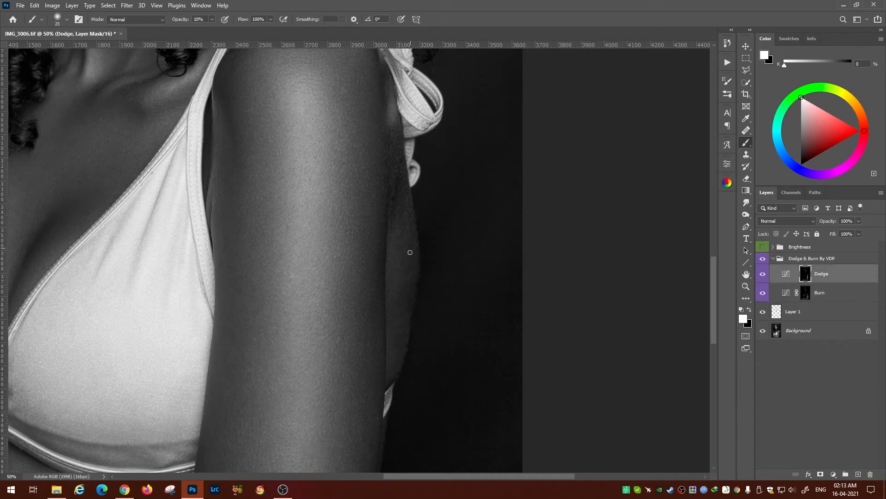
key("alt+bracketleft")
key("bracketleft")
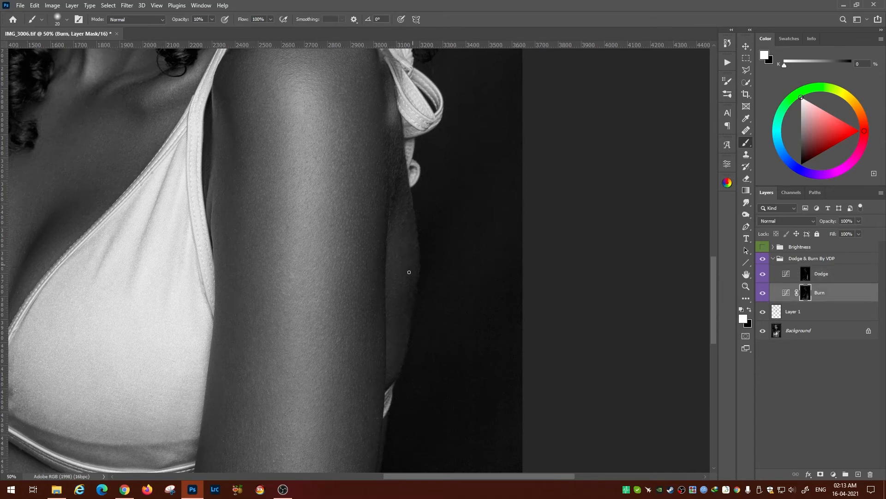
key("alt+bracketright")
key("alt+bracketleft")
key("alt+bracketright")
key("ctrl+0")
key("ctrl+minus")
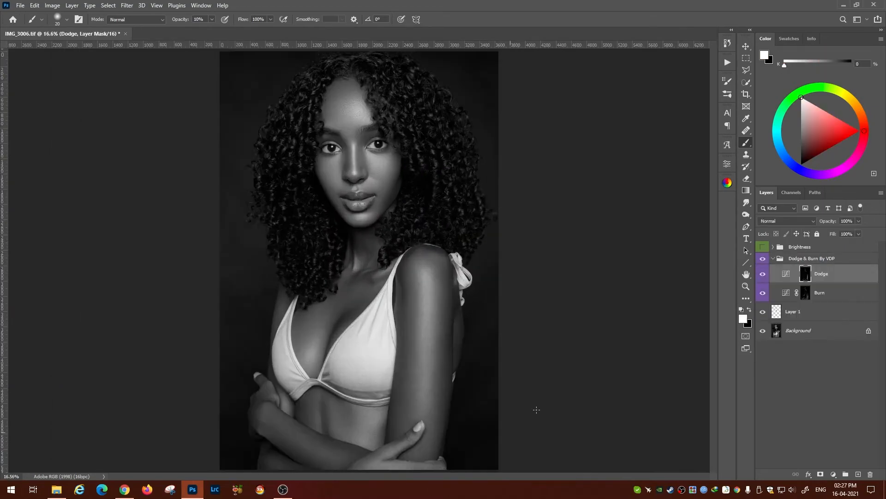
Step: Touch up tones around the hair and face on the Burn mask at 25 px and the Dodge mask at 30 px
key("ctrl+plus")
key("ctrl+plus")
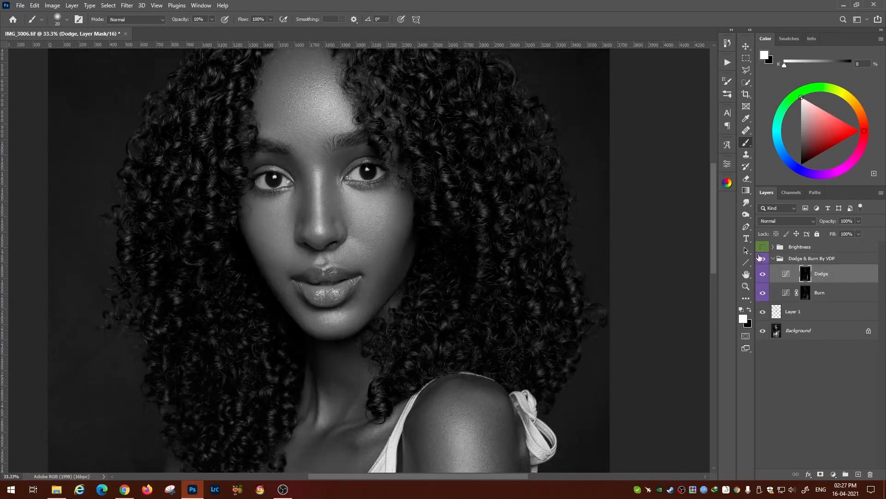
key("alt+bracketleft")
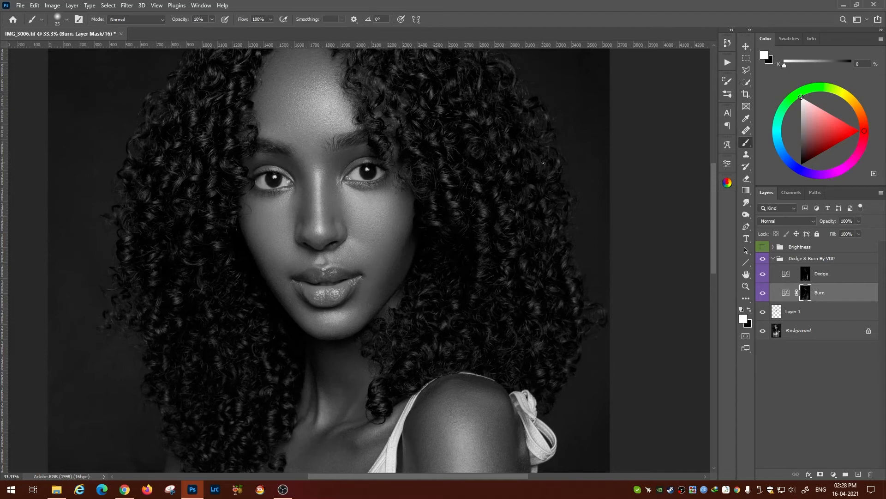
key("alt+bracketright")
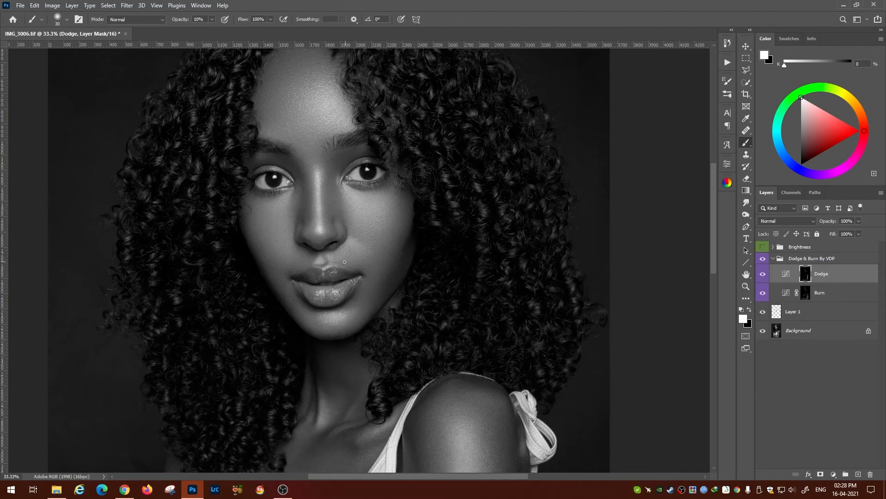
key("ctrl+plus")
key("ctrl+plus")
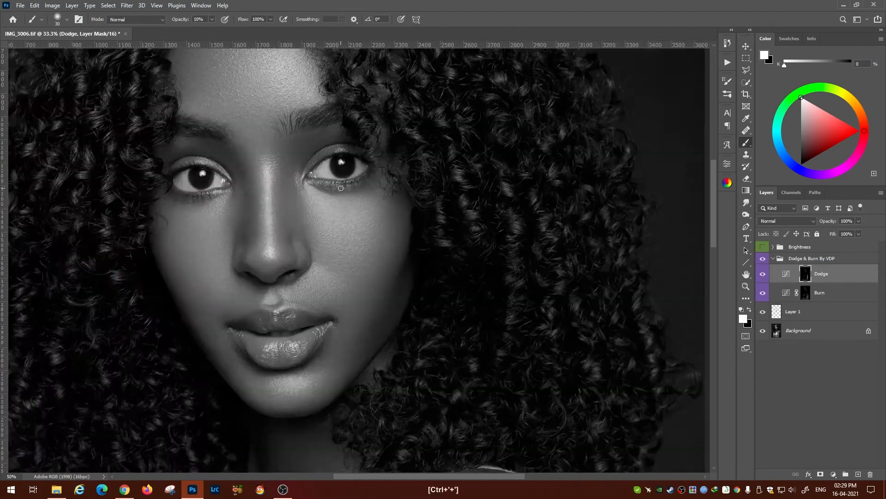
Step: Even out fine tones on the nose, cheek and jaw, alternating the Dodge and Burn masks with a 9 to 10 px brush
key("bracketleft")
key("bracketleft")
key("bracketleft")
key("bracketleft")
key("bracketleft")
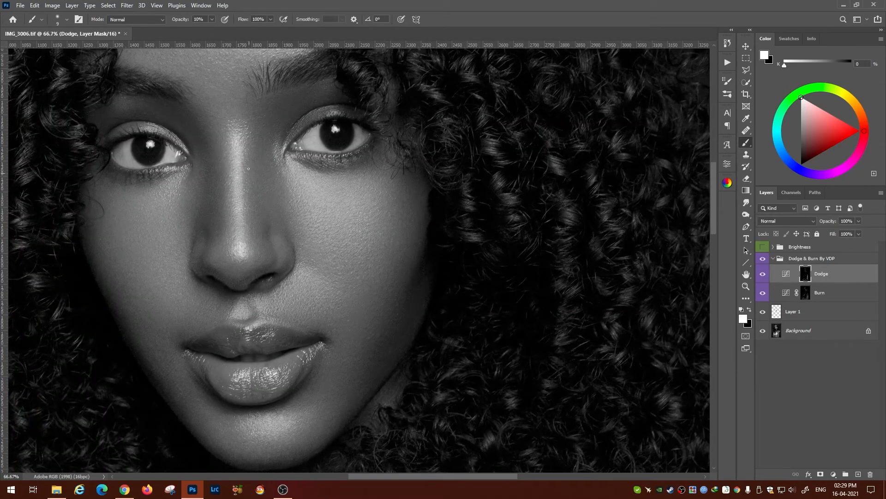
key("alt+bracketleft")
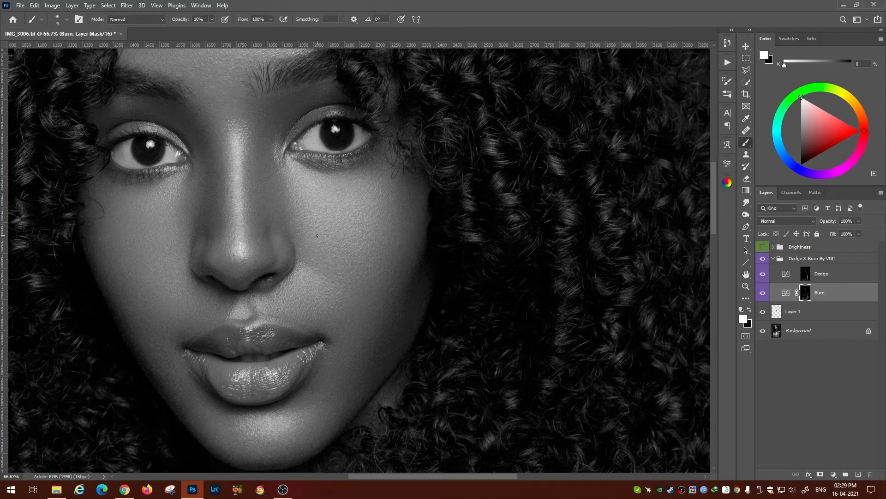
key("alt+bracketright")
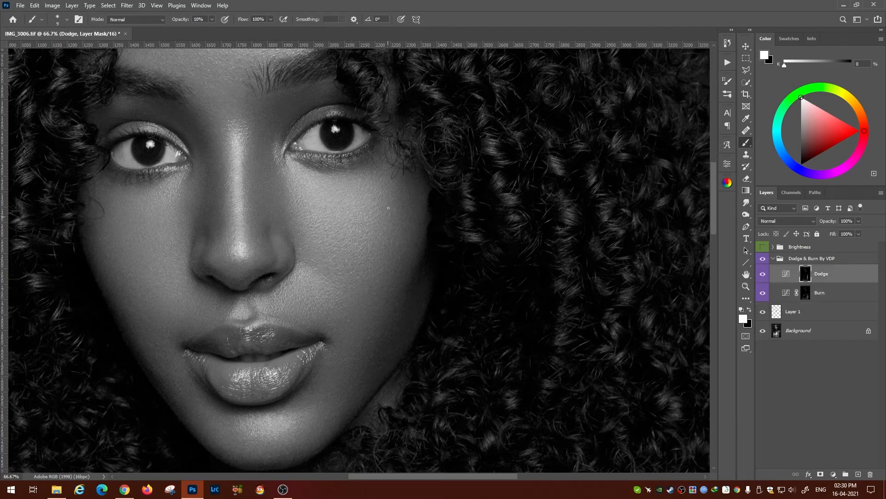
key("alt+bracketleft")
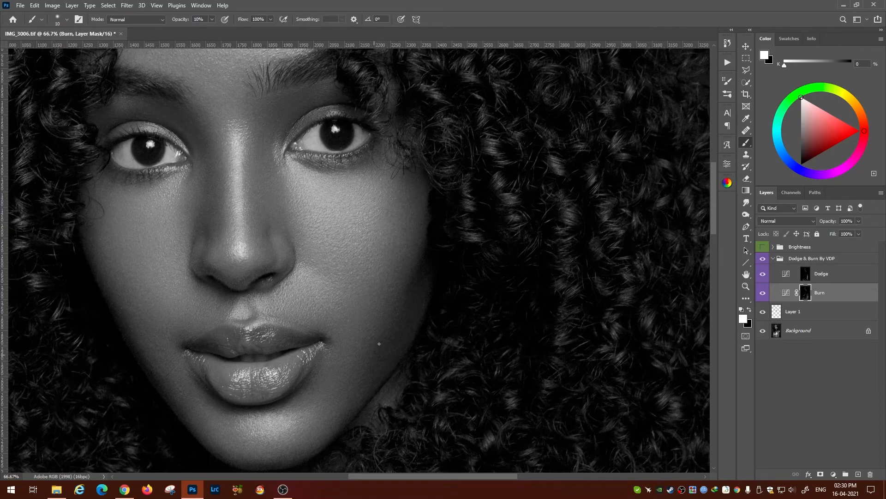
key("alt+bracketright")
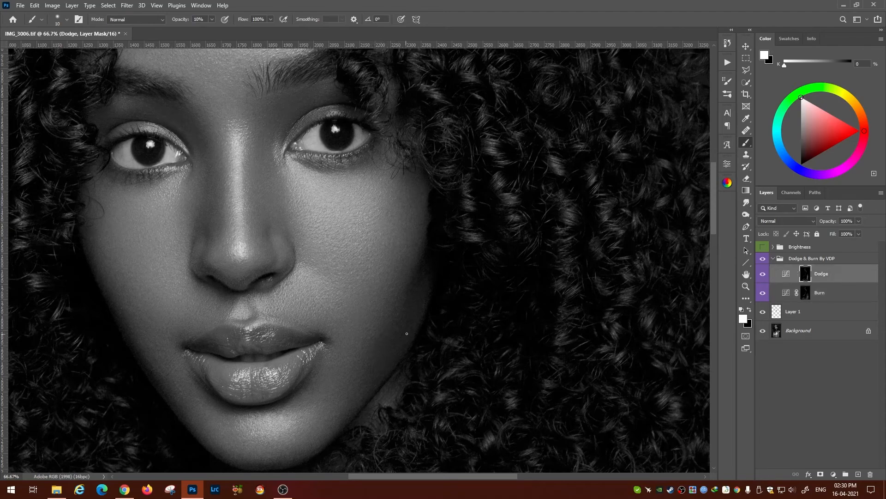
key("bracketright")
Step: Collapse the Dodge & Burn By VDP group and compare the retouched portrait with the Background layer alone
key("ctrl+minus")
key("ctrl+minus")
key("ctrl+minus")
key("ctrl+minus")
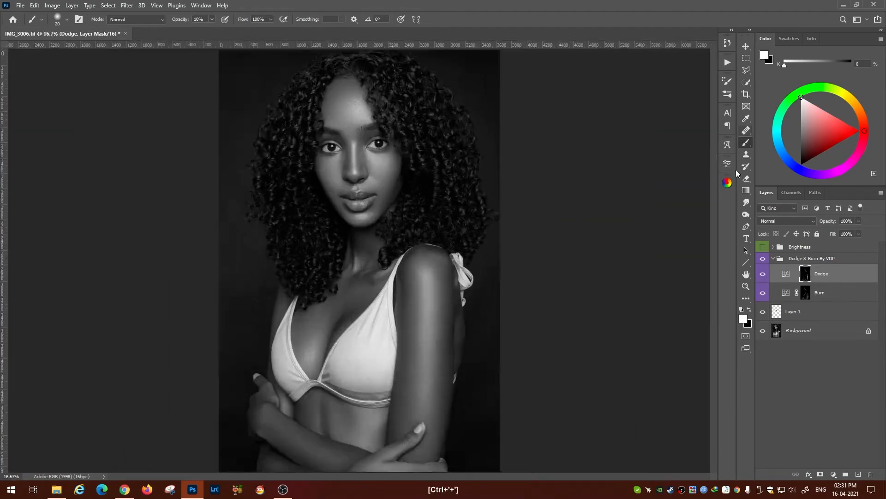
left_click(774, 258)
left_click(763, 292, "alt")
left_click(763, 293, "alt")
left_click(763, 293, "alt")
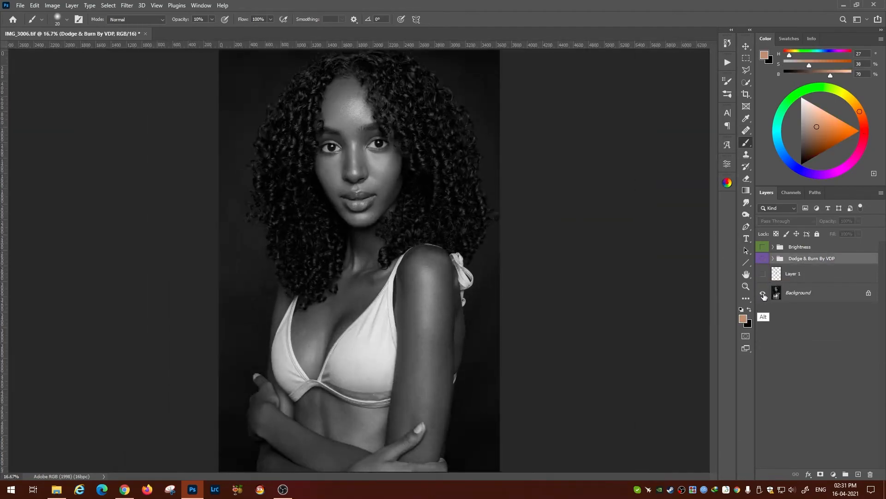
left_click(764, 293, "alt")
key("ctrl+plus")
key("ctrl+minus")
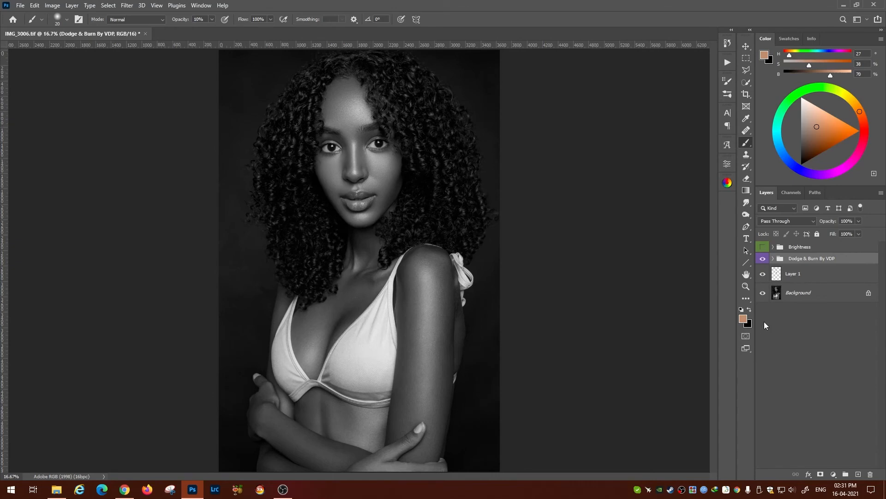
left_click(763, 259)
Step: Even out the dark backdrop beside the hair and folded arm on the Burn mask with a 45 to 60 px brush
key("ctrl+plus")
left_click_drag(399, 281, 473, 150)
left_click(773, 258)
left_click(806, 292)
key("bracketright")
key("bracketright")
key("bracketright")
key("bracketright")
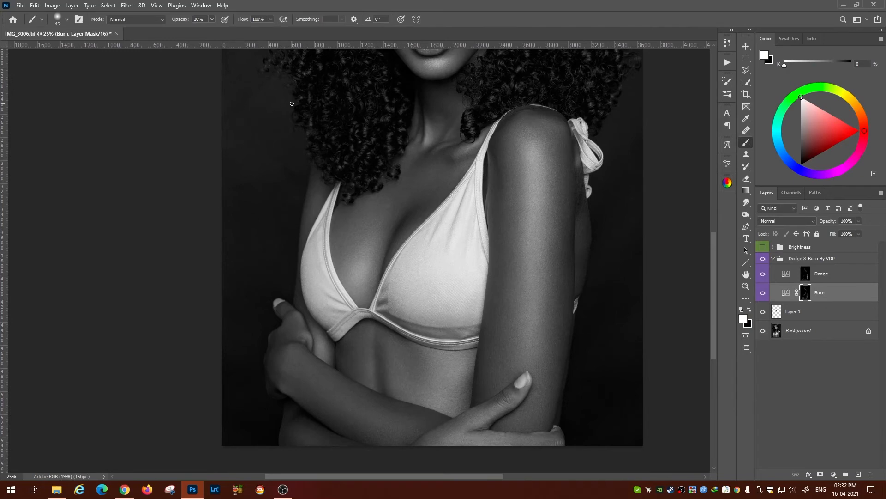
mouse_move(559, 232)
left_mouse_down()
mouse_move(552, 388)
mouse_move(589, 392)
left_mouse_up()
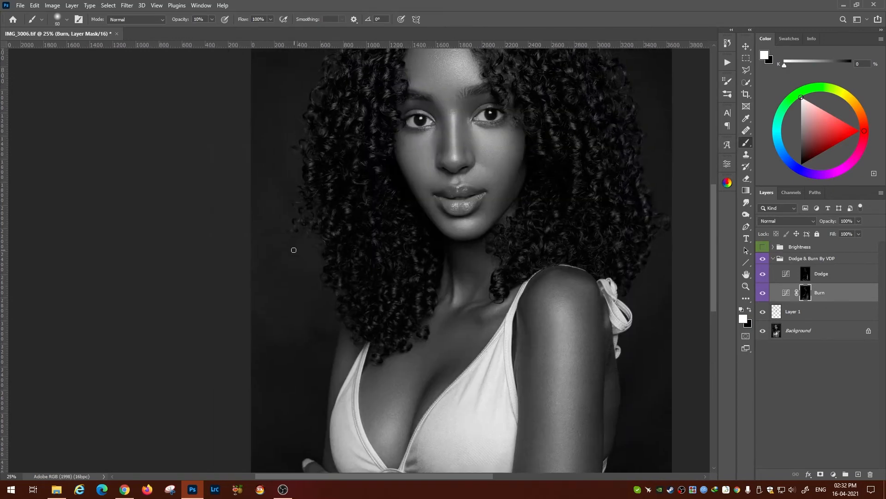
key("bracketright")
key("bracketright")
key("bracketright")
Step: Even out the backdrop beside the hair and shoulder on the Dodge mask with a 50 to 70 px brush
key("alt+bracketright")
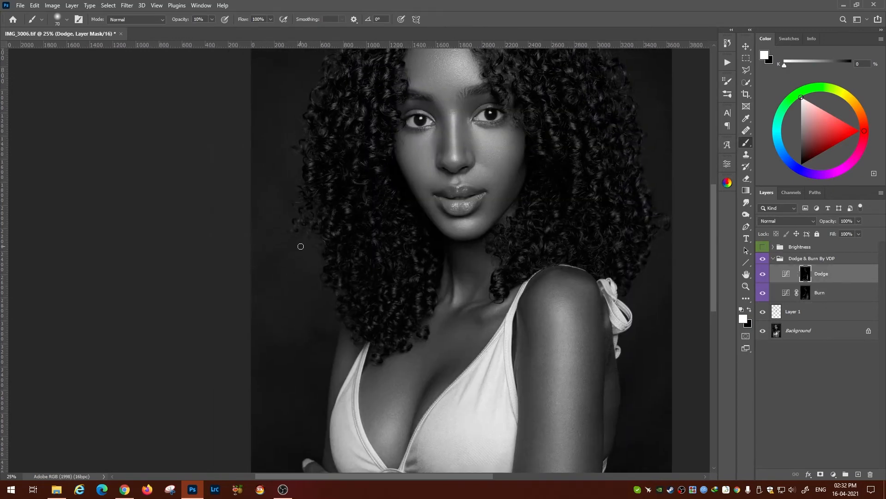
key("bracketleft")
key("bracketleft")
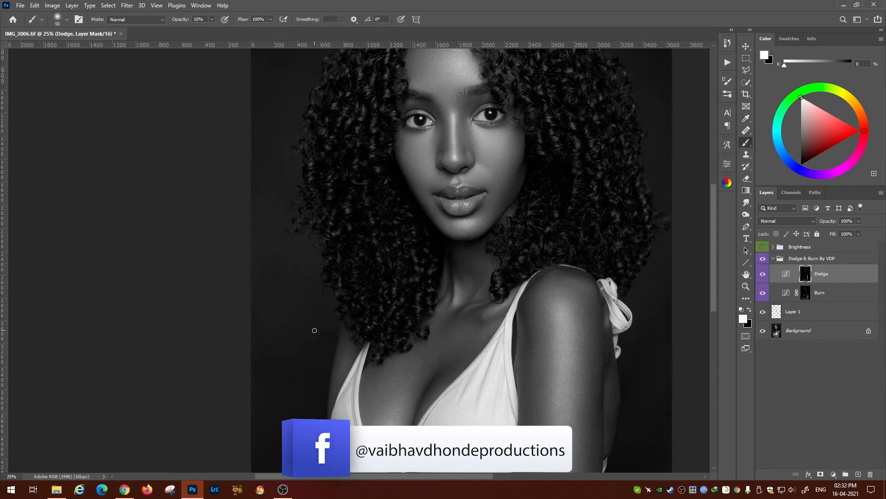
key("bracketright")
key("bracketright")
key("ctrl+minus")
key("ctrl+minus")
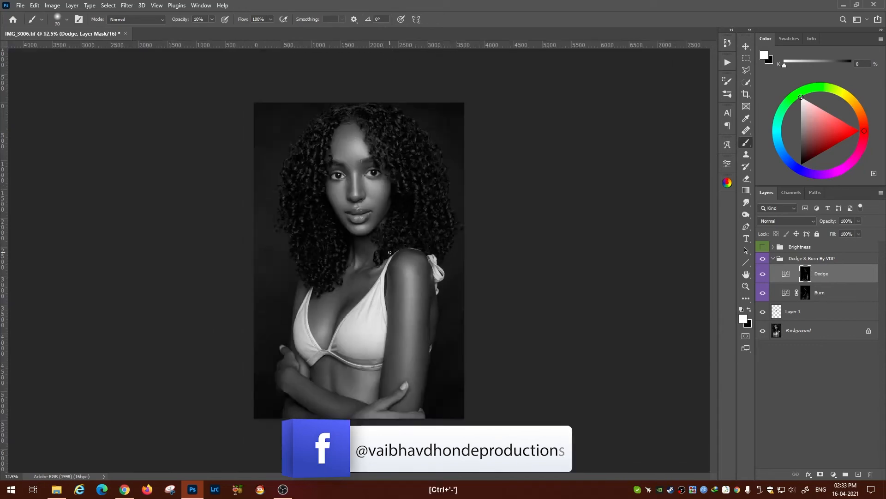
Step: Darken uneven backdrop areas around the figure on the Burn mask at 125 px and compare the portrait with the Background layer alone
key("ctrl+plus")
left_click(762, 258)
left_click(762, 259)
left_click(805, 292)
key("bracketright")
key("bracketright")
key("bracketright")
key("bracketright")
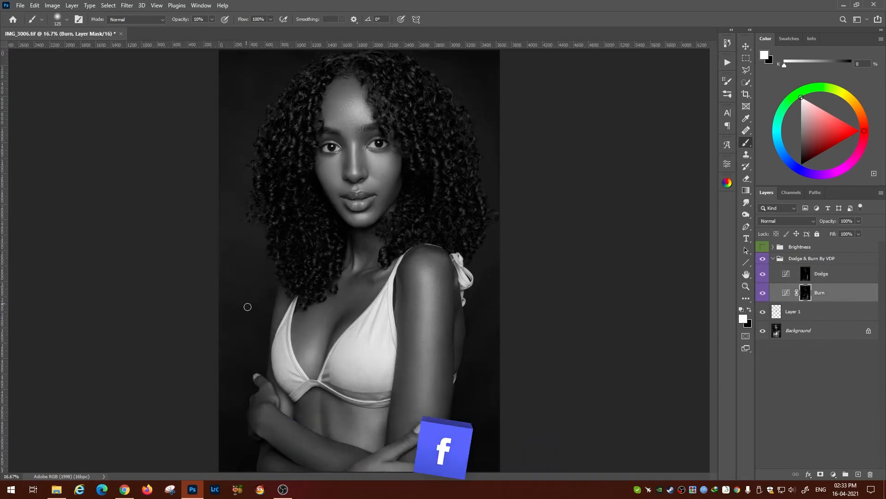
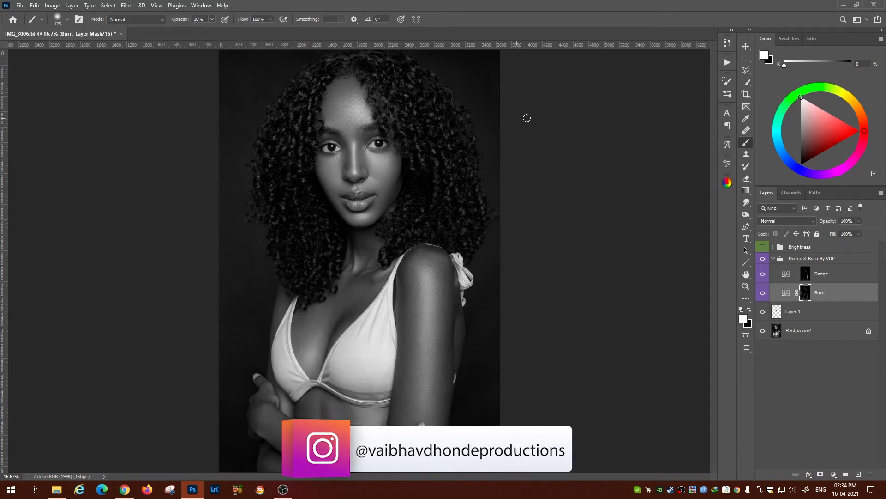
left_click(763, 330, "alt")
left_click(763, 333, "alt")
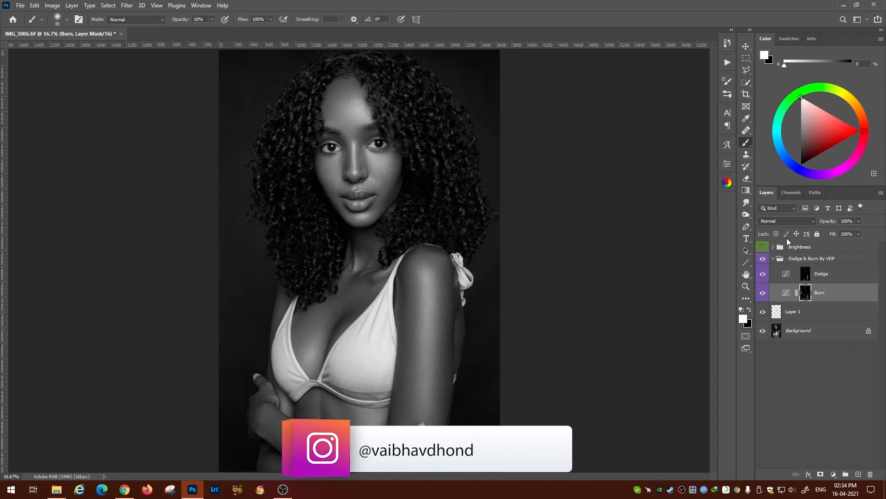
Step: Smooth the shadow band under the larger bikini cup, alternating the Burn and Dodge masks with a 25 to 35 px brush
key("ctrl+plus")
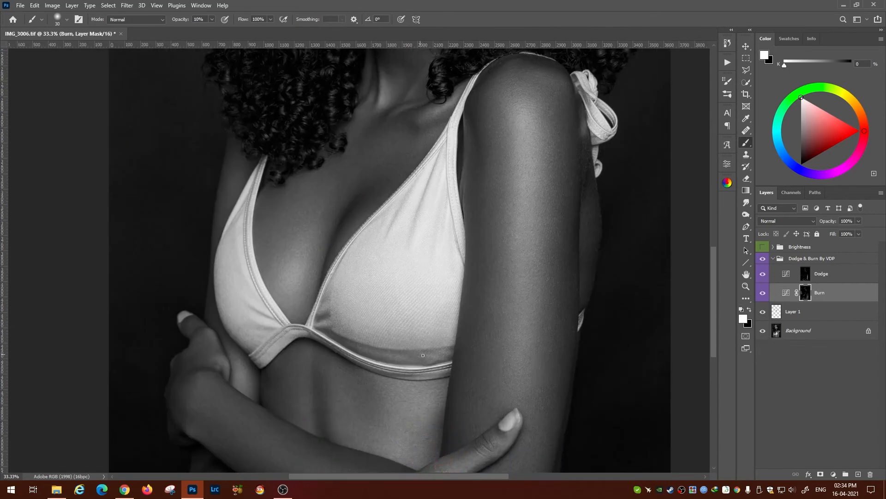
key("bracketleft")
key("bracketleft")
key("bracketleft")
key("alt+bracketright")
key("bracketleft")
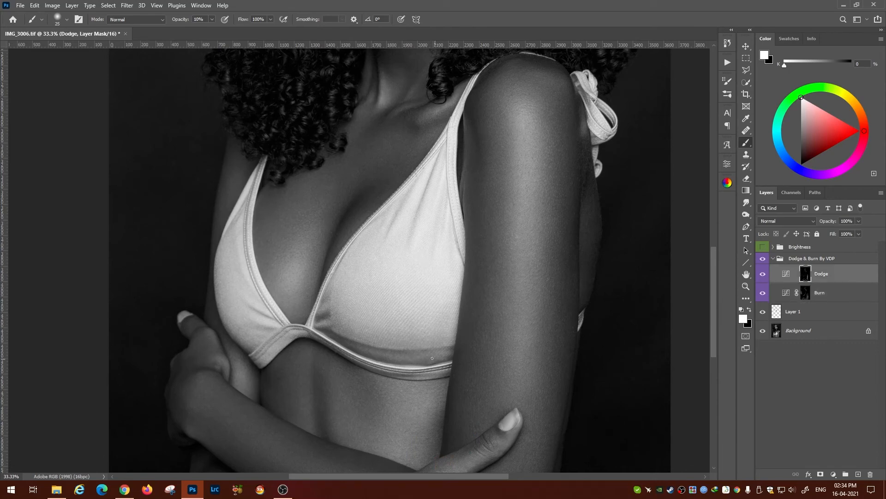
key("alt+bracketleft")
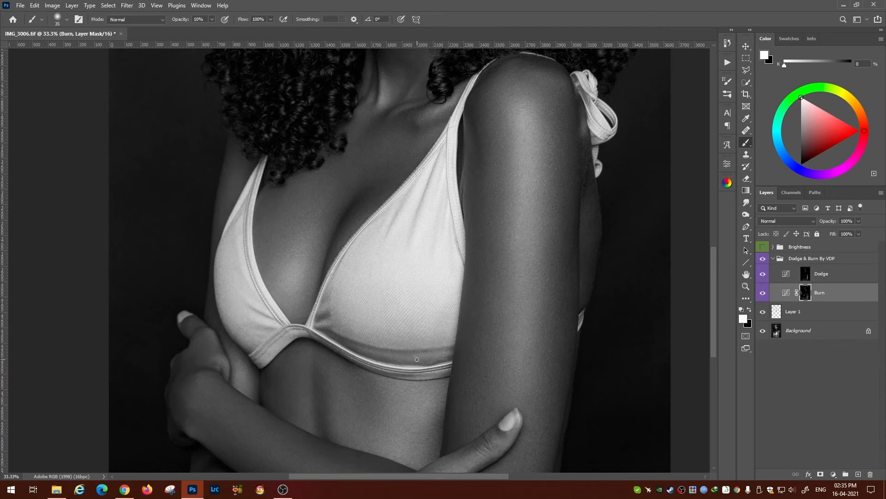
Step: Even out the fabric tones of the smaller bikini cup and the lower shadow band, alternating the Dodge and Burn masks
key("alt+bracketright")
key("bracketright")
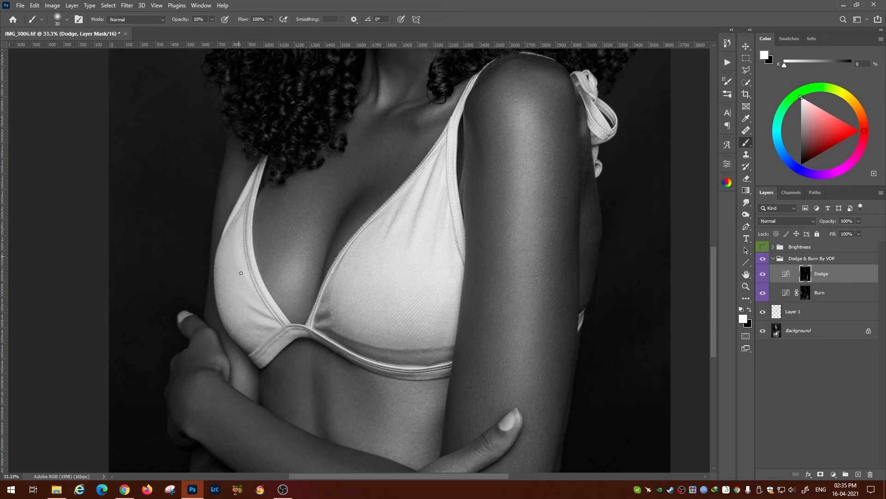
key("alt+bracketleft")
key("bracketleft")
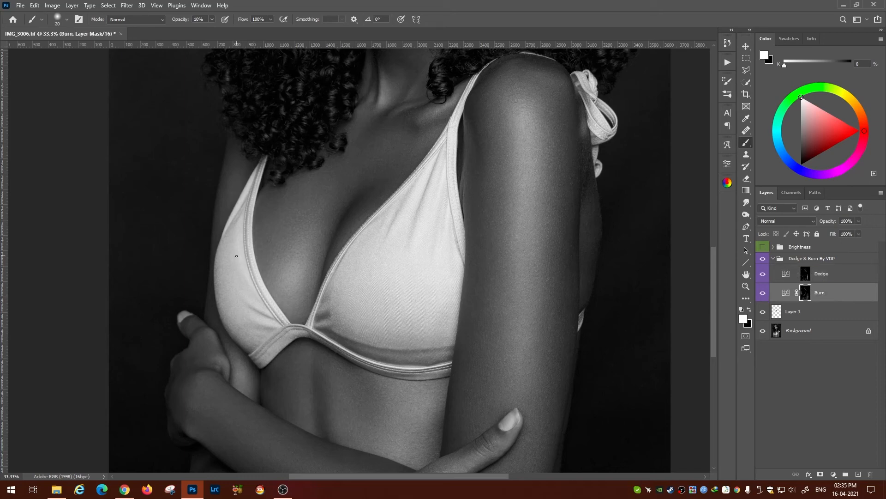
key("alt+bracketright")
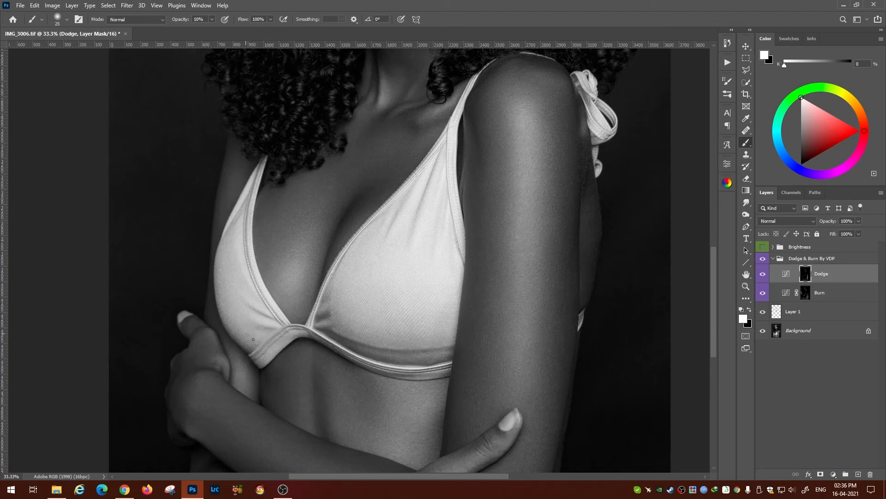
key("alt+bracketleft")
key("bracketright")
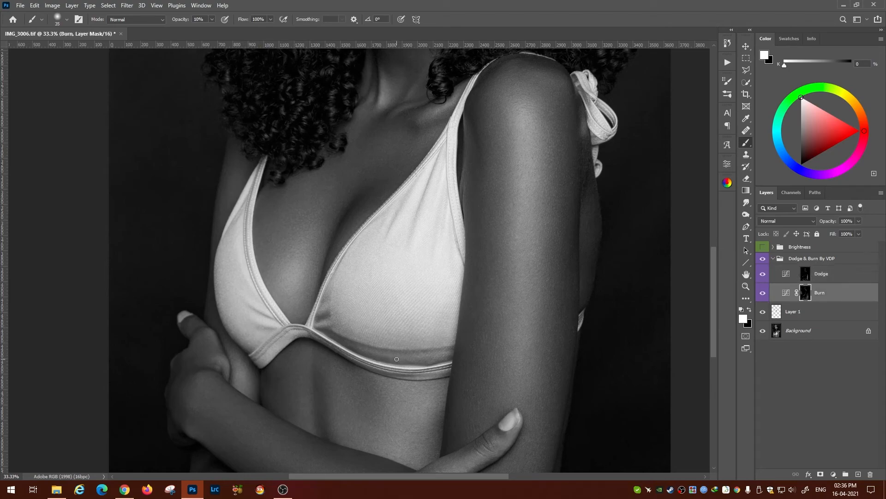
Step: Touch up broader tones on the Dodge mask at 80 to 150 px, compare with the Background layer, and collapse the Dodge & Burn By VDP group
key("ctrl+minus")
key("ctrl+minus")
key("ctrl+minus")
key("alt+bracketright")
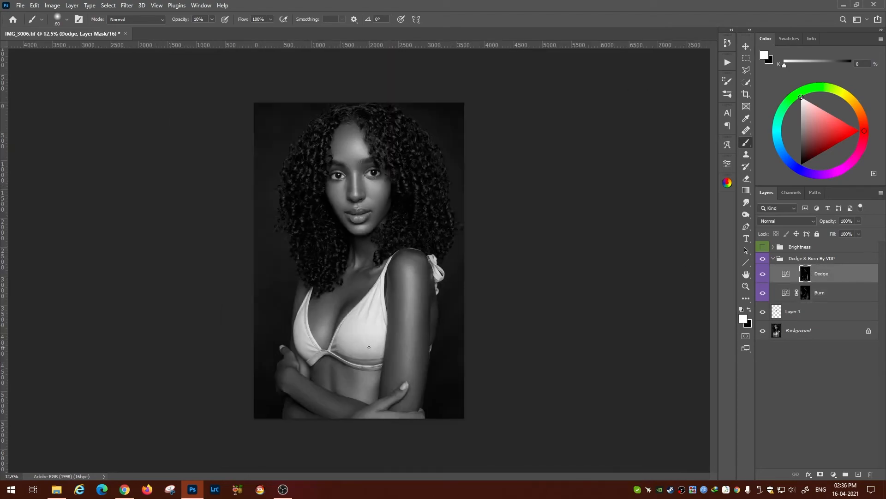
key("bracketright")
key("bracketright")
key("bracketright")
key("ctrl+minus")
key("ctrl+plus")
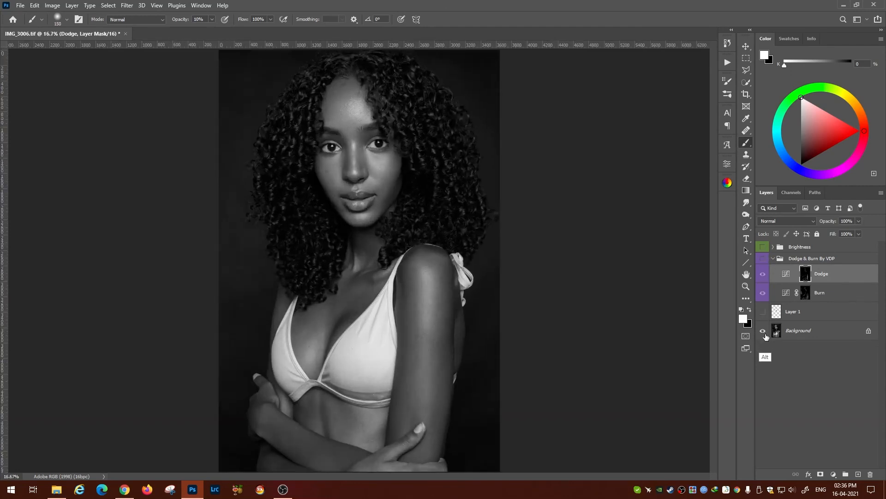
left_click(773, 259)
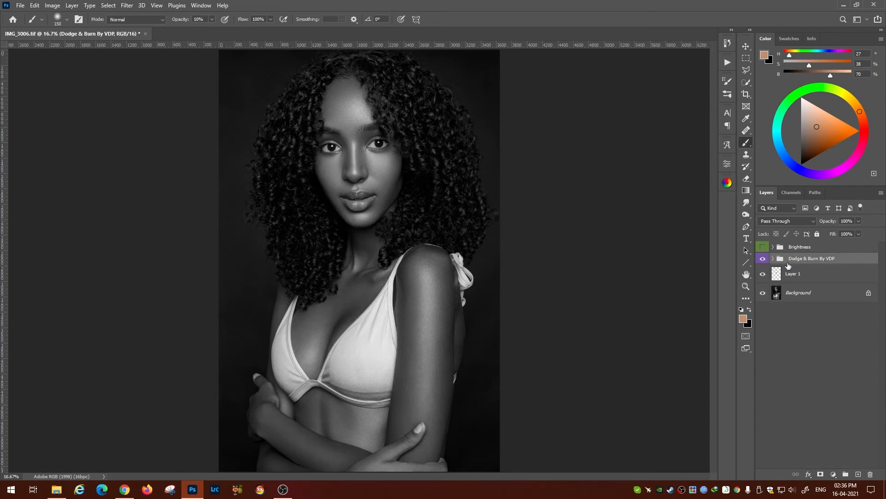
Step: Merge all visible layers into a new layer, reshape the figure in Liquify with a reduced warp brush, and save the file
key("ctrl+alt+shift+e")
key("ctrl+shift+x")
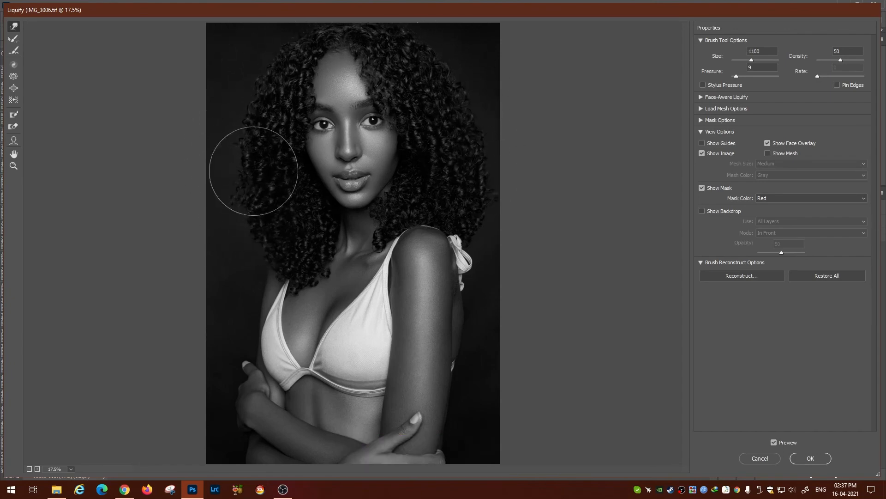
key("bracketleft")
key("bracketleft")
key("bracketleft")
key("bracketleft")
key("bracketleft")
key("bracketleft")
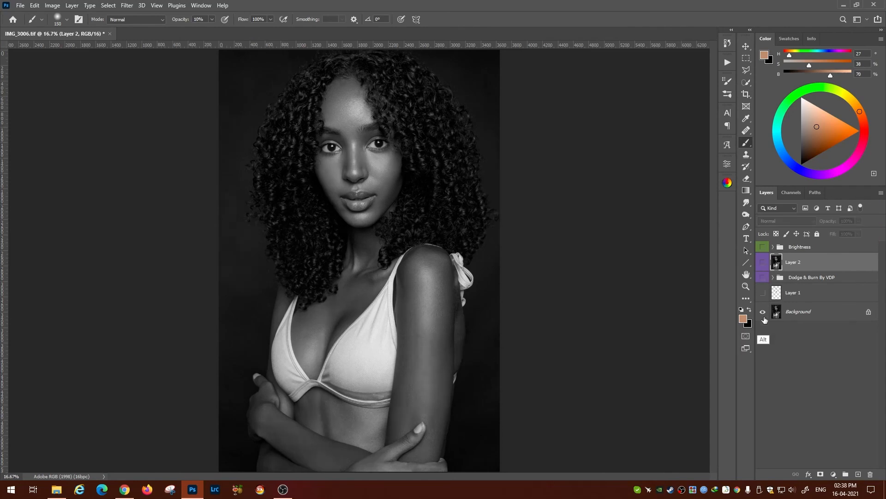
key("ctrl+s")
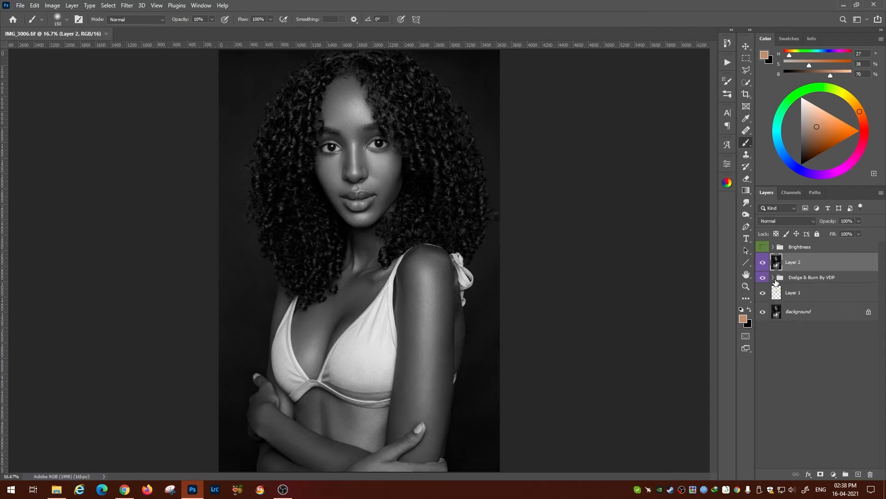
Step: Hide the liquified Layer 2 while examining the lower face up close
key("ctrl+plus")
key("ctrl+plus")
key("ctrl+plus")
key("ctrl+plus")
mouse_move(468, 147)
left_mouse_down()
mouse_move(436, 338)
mouse_move(438, 391)
left_mouse_up()
left_click(762, 262)
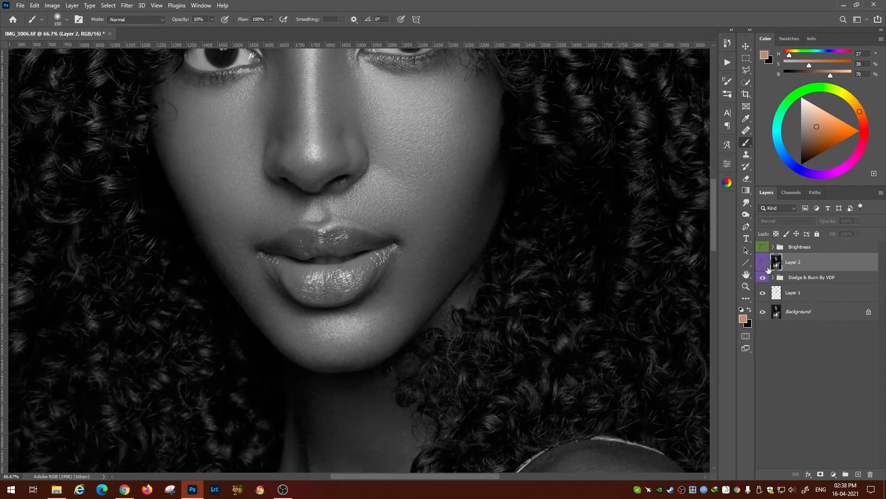
Step: Even out tones around the lips and chin, alternating the Dodge mask at 9 px and the Burn mask at 15 to 20 px
left_click(773, 277)
left_click(805, 293)
key("bracketleft")
key("bracketleft")
key("bracketleft")
key("bracketleft")
key("bracketleft")
key("bracketleft")
key("bracketleft")
key("bracketleft")
key("bracketleft")
key("bracketleft")
key("bracketleft")
key("bracketleft")
key("bracketleft")
key("bracketleft")
key("bracketleft")
key("bracketleft")
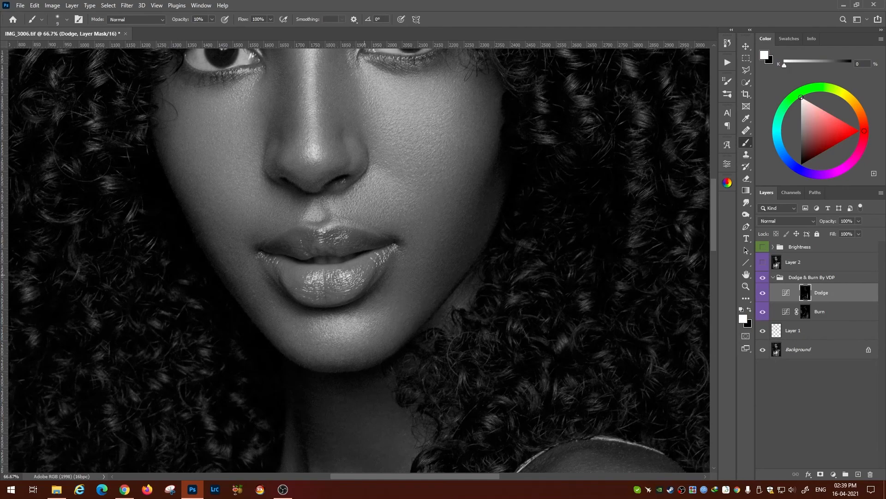
left_click(807, 312)
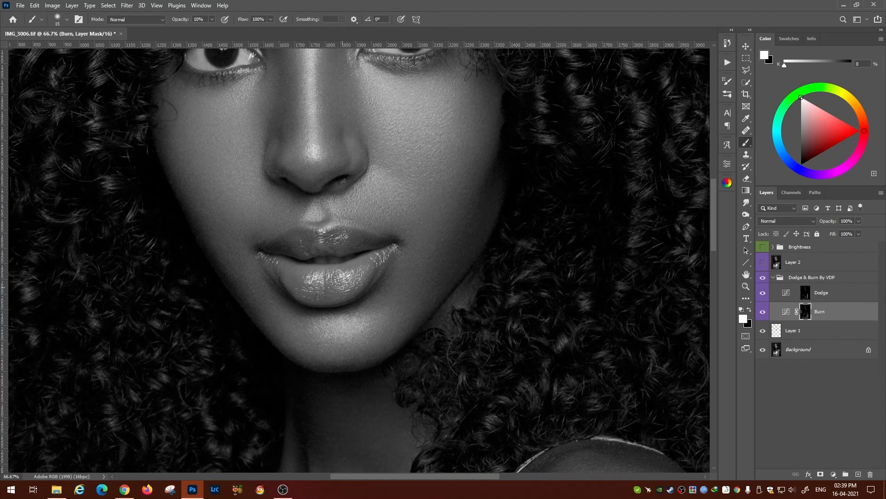
key("alt+bracketright")
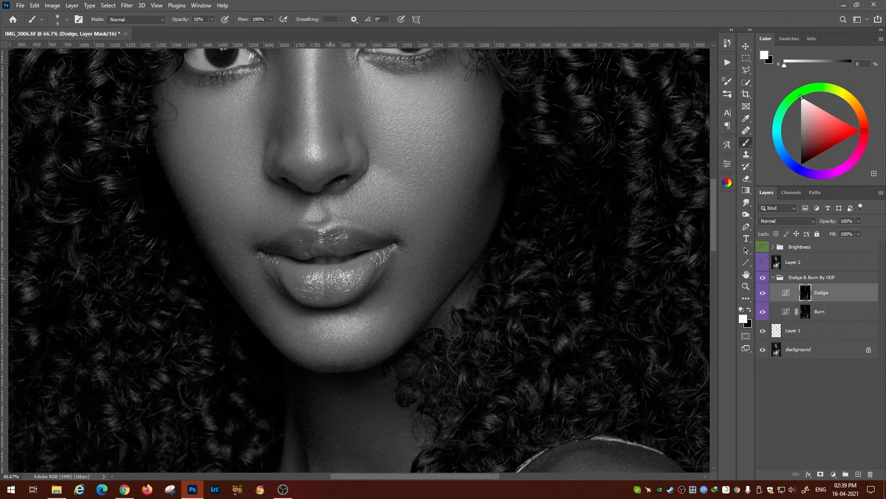
key("alt+bracketleft")
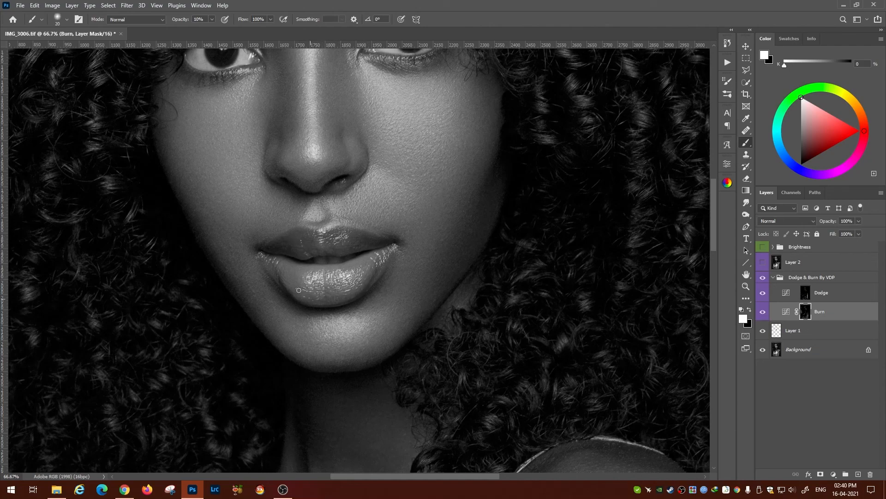
Step: Refine fine tones around the nose and mouth on the Dodge mask at 9 px and the Burn mask at 15 px
key("bracketleft")
key("bracketleft")
key("bracketleft")
key("ctrl+plus")
key("alt+bracketright")
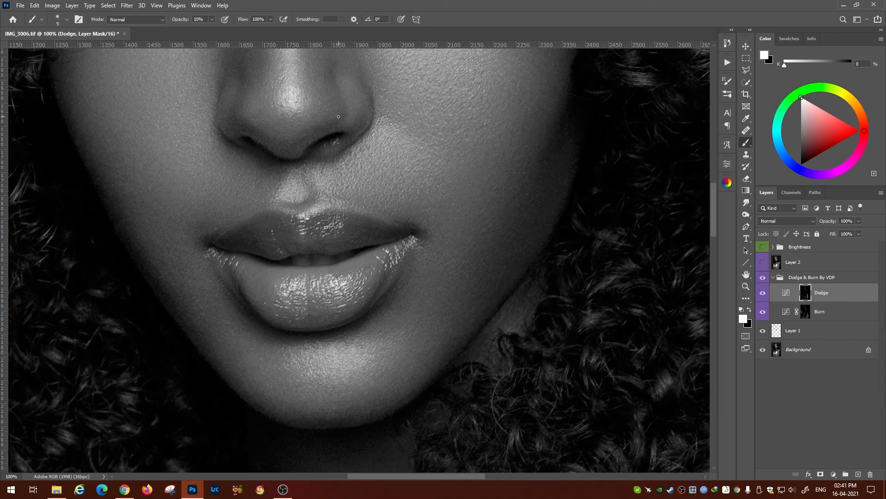
left_click(807, 312)
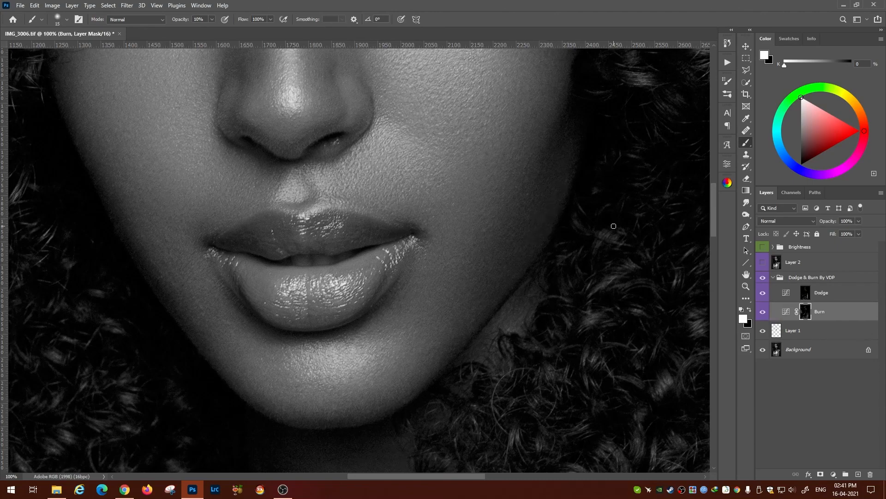
Step: Collapse the Dodge & Burn By VDP group and show Layer 2 again
key("ctrl+minus")
left_click_drag(613, 226, 616, 352)
left_click(773, 277)
left_click(762, 262)
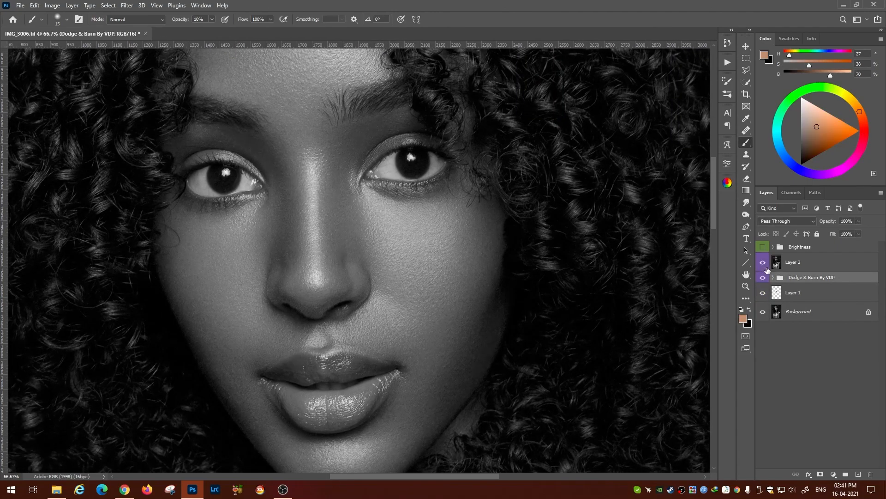
Step: Add a layer mask to Layer 2 and black out the mouth area on it using a lasso selection feathered by 30 pixels
left_click(804, 262)
left_click(821, 474)
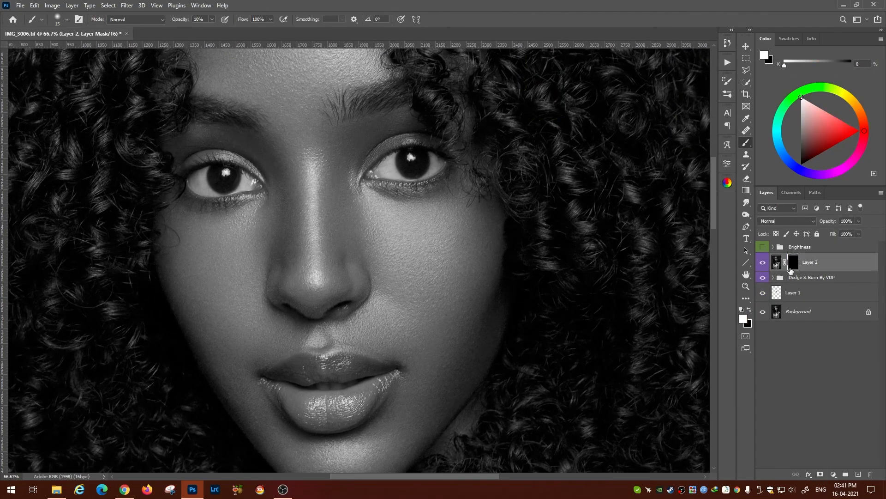
left_click(746, 70)
left_click_drag(364, 331, 369, 331)
right_click(313, 376)
left_click(332, 216)
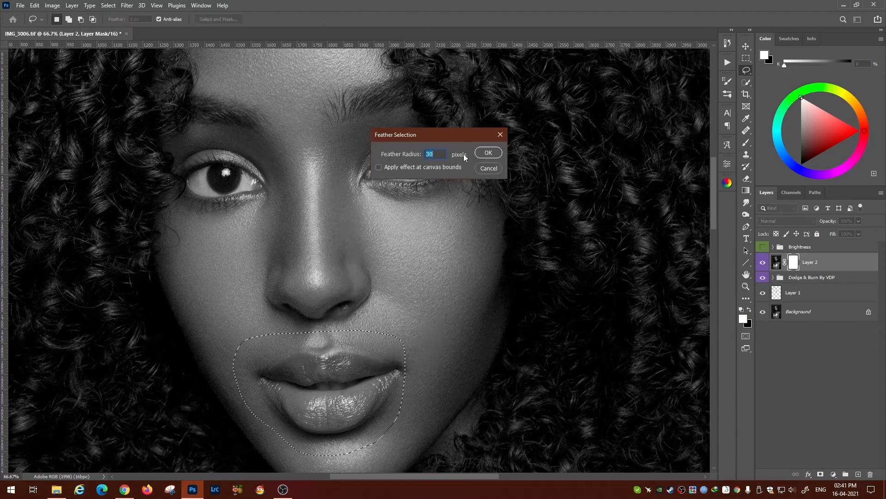
key("Return")
key("ctrl+BackSpace")
key("ctrl+d")
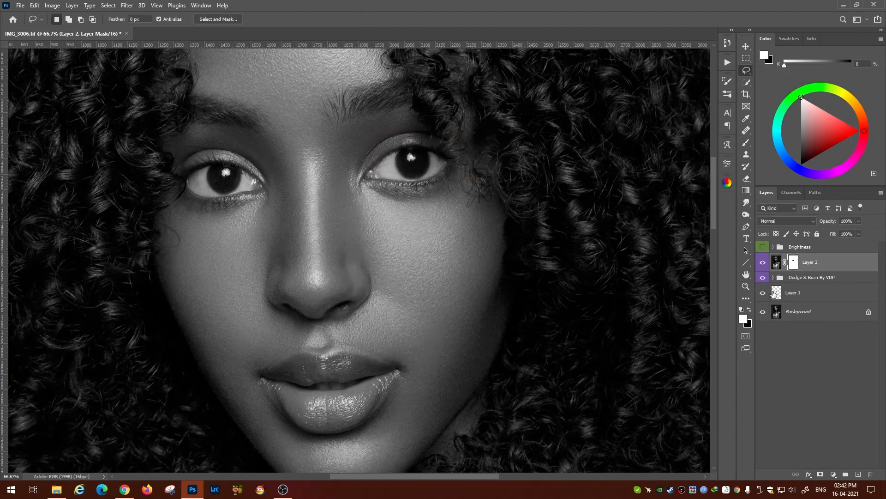
Step: Hide Layer 2, expand the Dodge & Burn By VDP group and refine the cheek tones on the Dodge and Burn masks at 10 px
left_click(763, 262)
left_click(774, 277)
left_click(822, 293)
key("b")
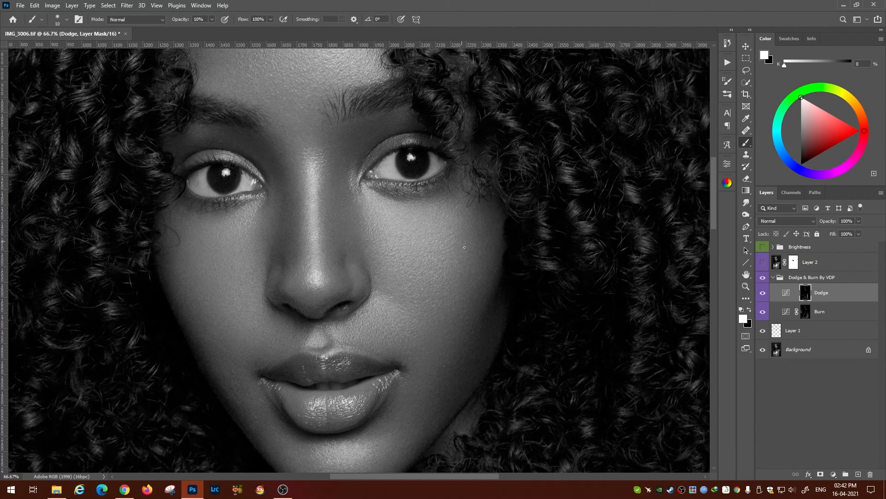
key("alt+bracketleft")
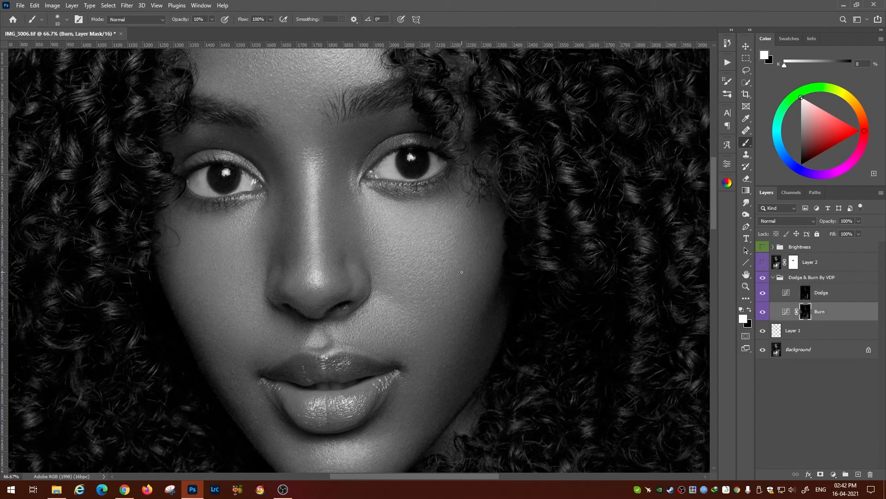
key("alt+bracketright")
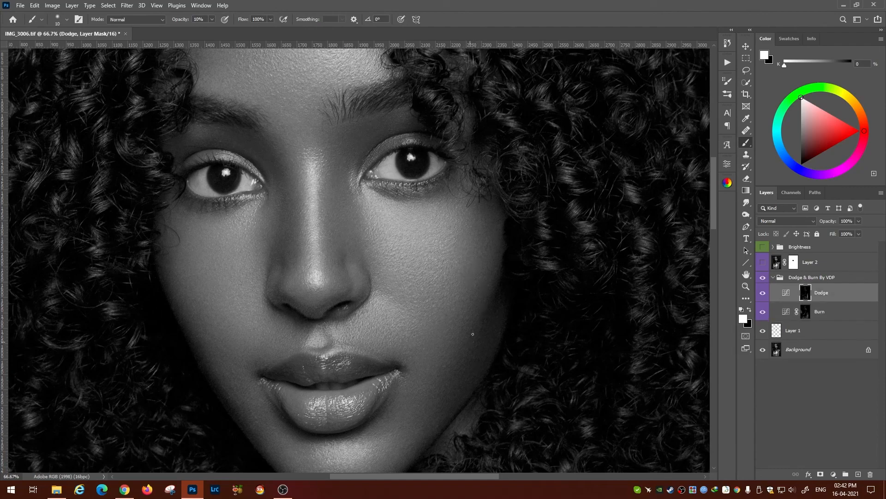
key("alt+bracketleft")
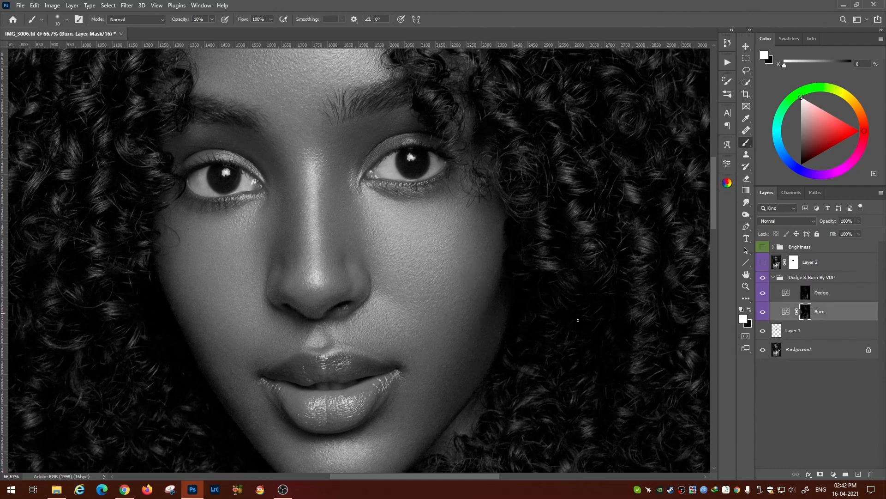
Step: Show Layer 2 again, collapse the dodge-and-burn group and black out the shaded outer cheek on Layer 2's mask using a feathered lasso selection
left_click(763, 263)
left_click(773, 277)
left_click(793, 262)
key("l")
left_click_drag(491, 213, 484, 212)
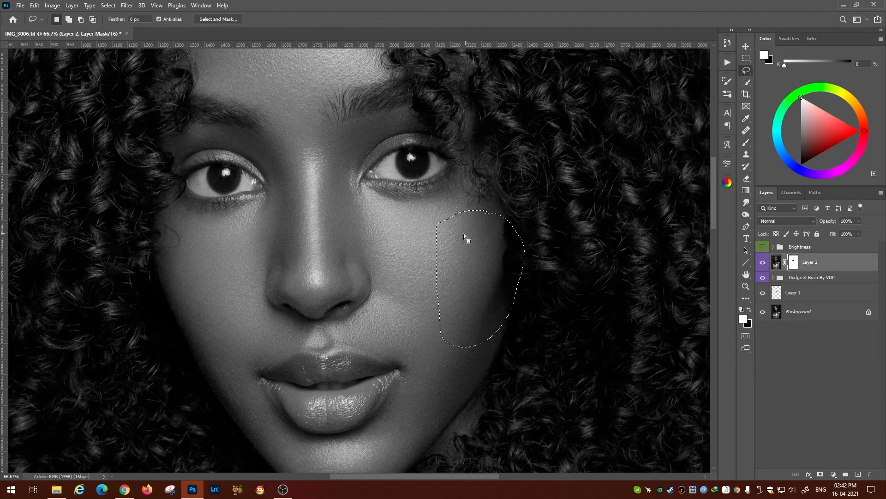
key("shift+F6")
key("Return")
key("ctrl+h")
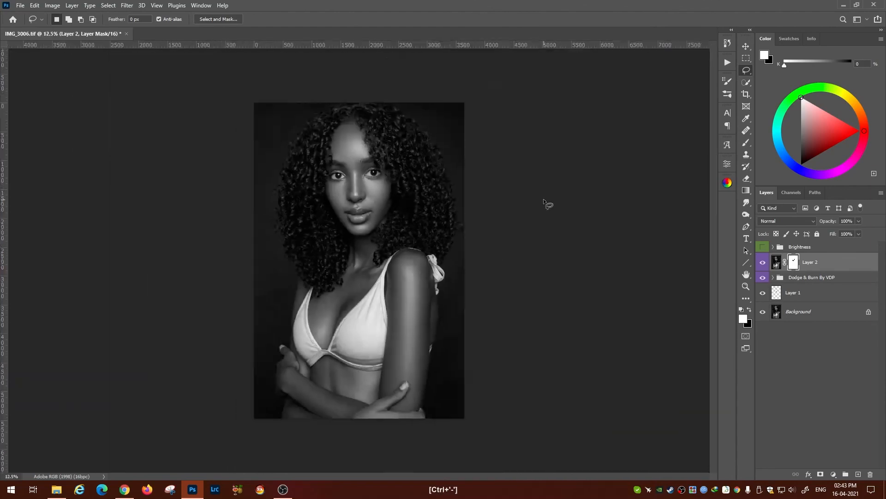
Step: Run the Sharpen By VDP action above Layer 2 and accept its High Pass filter
key("ctrl+plus")
left_click(727, 63)
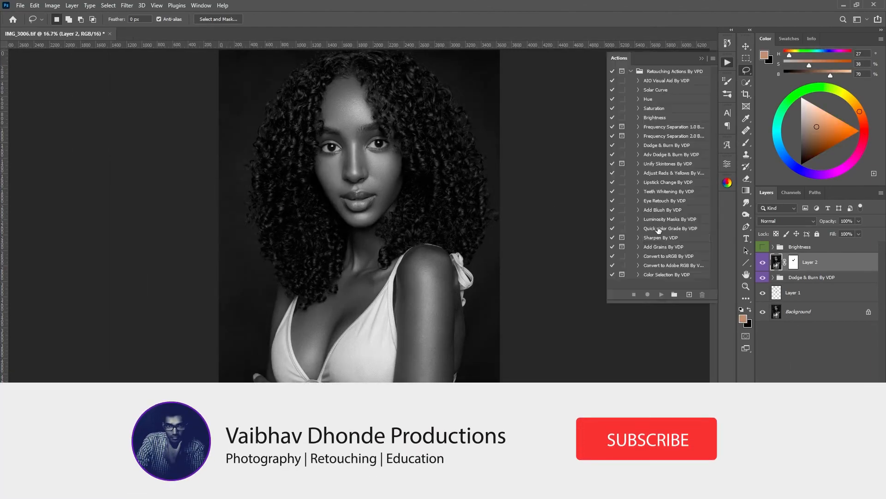
left_click(661, 237)
left_click(662, 294)
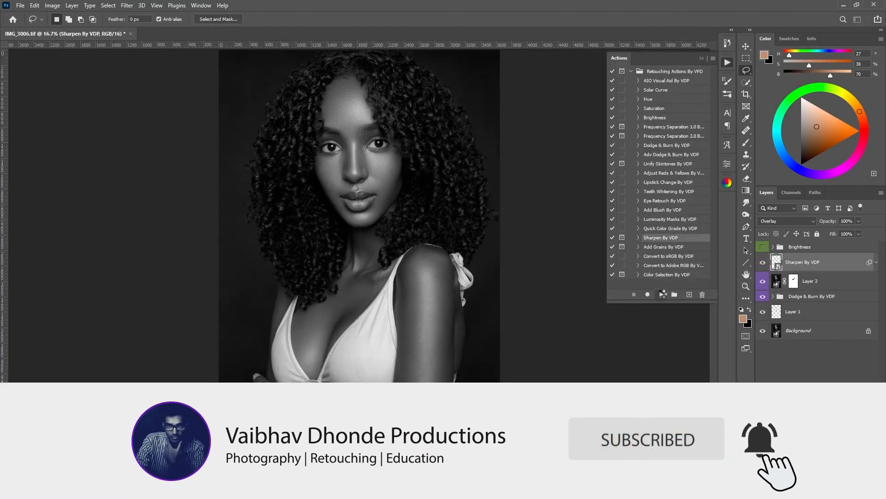
left_click(491, 118)
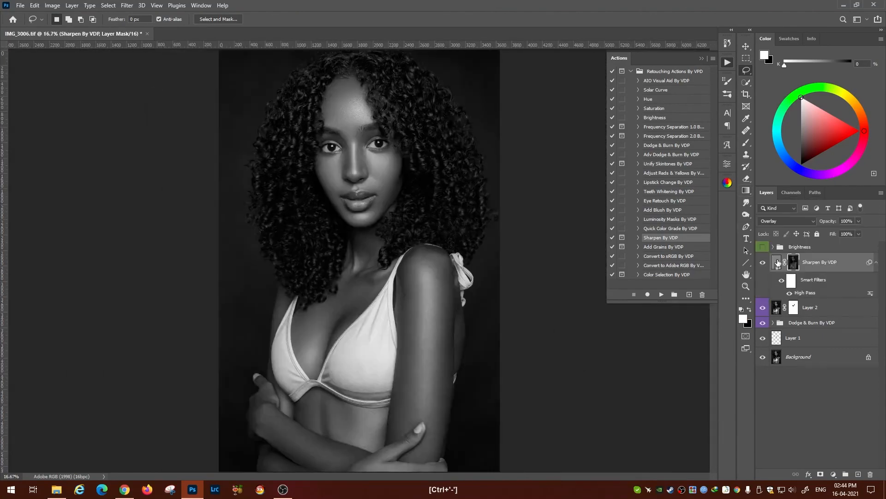
Step: Compare the retouch with the Background layer shown alone, restore the other layers and save IMG_3006.tif
key("ctrl+0")
left_click(777, 358)
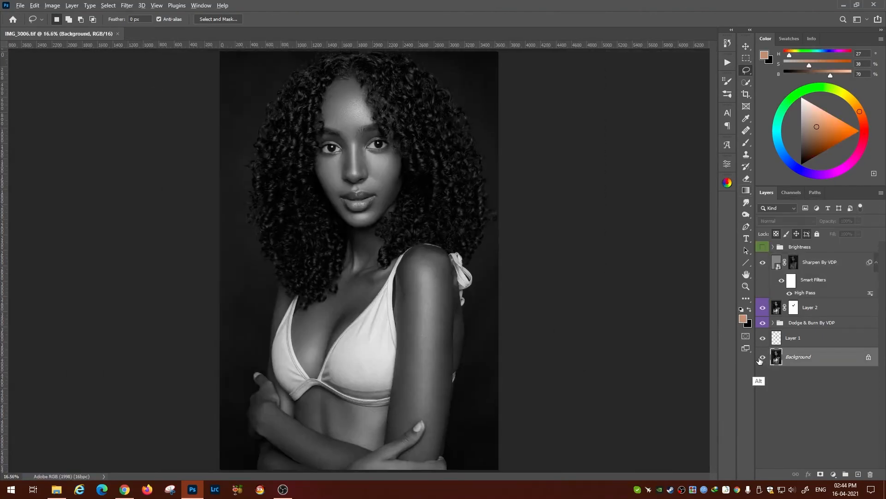
left_click(762, 359, "alt")
left_click(763, 360, "alt")
key("ctrl+s")
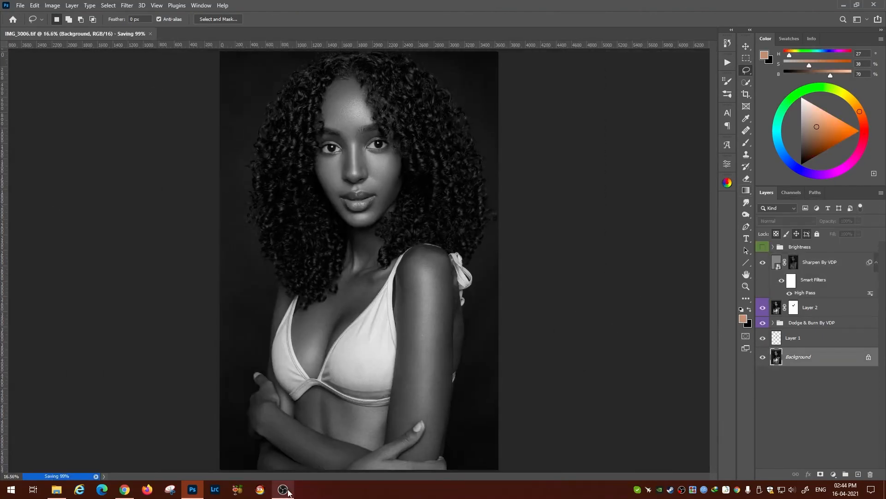